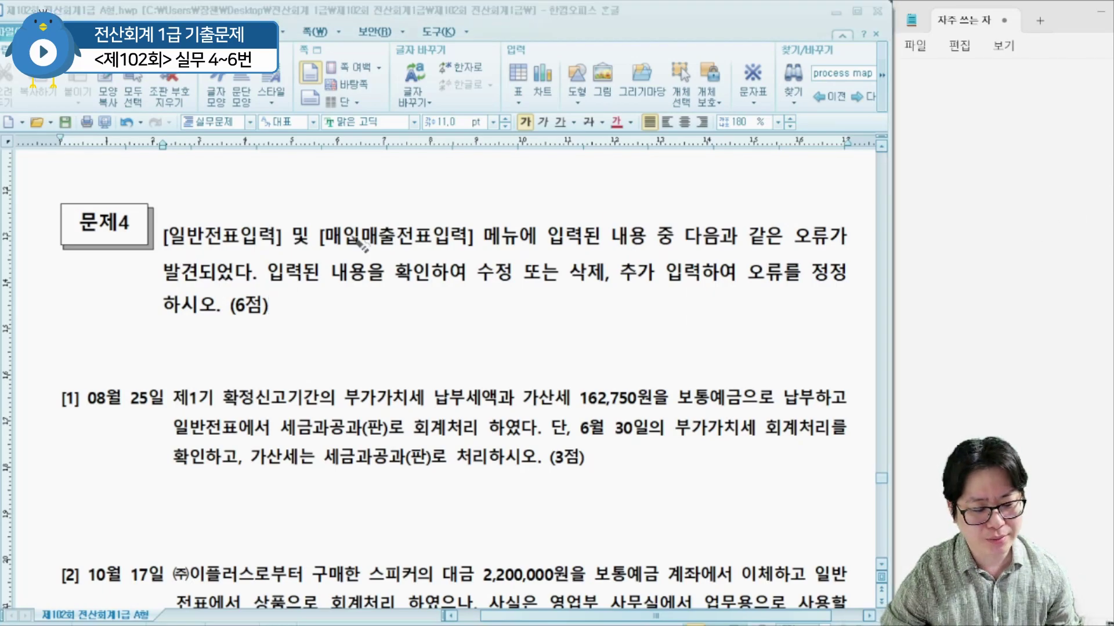
- Mark the two voucher-entry menus, 오류, the correction methods and the 6점 score in the 문제4 instructions, and clear the marks
{"action": "left_click_drag", "start_coordinate": [155, 246], "coordinate": [472, 248]}
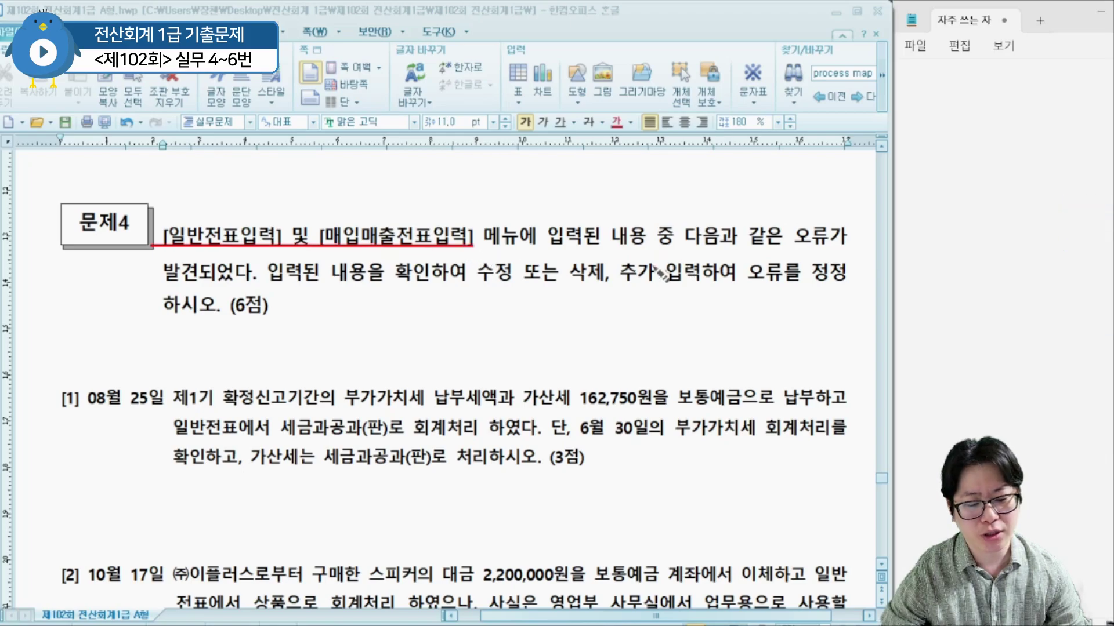
{"action": "mouse_move", "coordinate": [829, 253]}
{"action": "left_mouse_down"}
{"action": "mouse_move", "coordinate": [820, 220]}
{"action": "mouse_move", "coordinate": [835, 258]}
{"action": "left_mouse_up"}
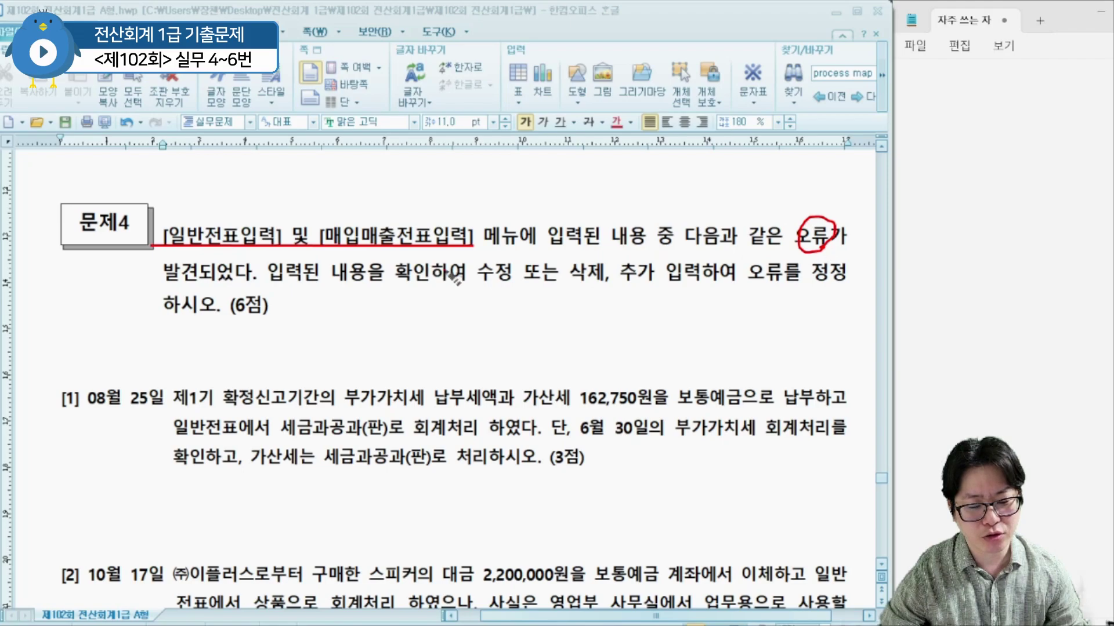
{"action": "left_click_drag", "start_coordinate": [471, 285], "coordinate": [701, 293]}
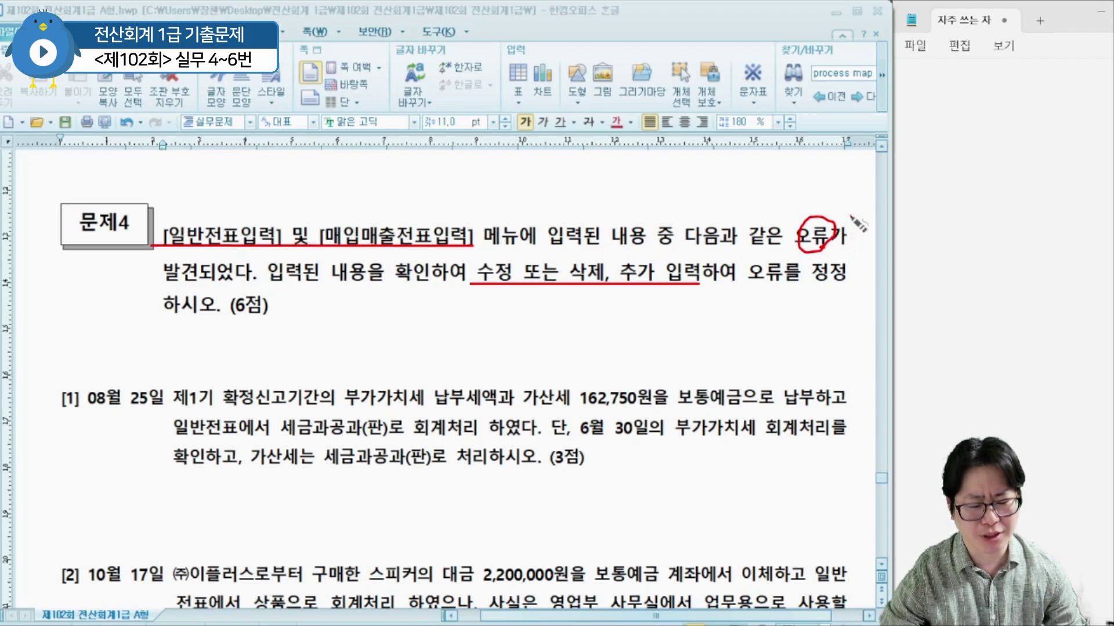
{"action": "mouse_move", "coordinate": [266, 319]}
{"action": "left_mouse_down"}
{"action": "mouse_move", "coordinate": [259, 292]}
{"action": "mouse_move", "coordinate": [273, 324]}
{"action": "mouse_move", "coordinate": [255, 323]}
{"action": "left_mouse_up"}
{"action": "key", "text": "Escape"}
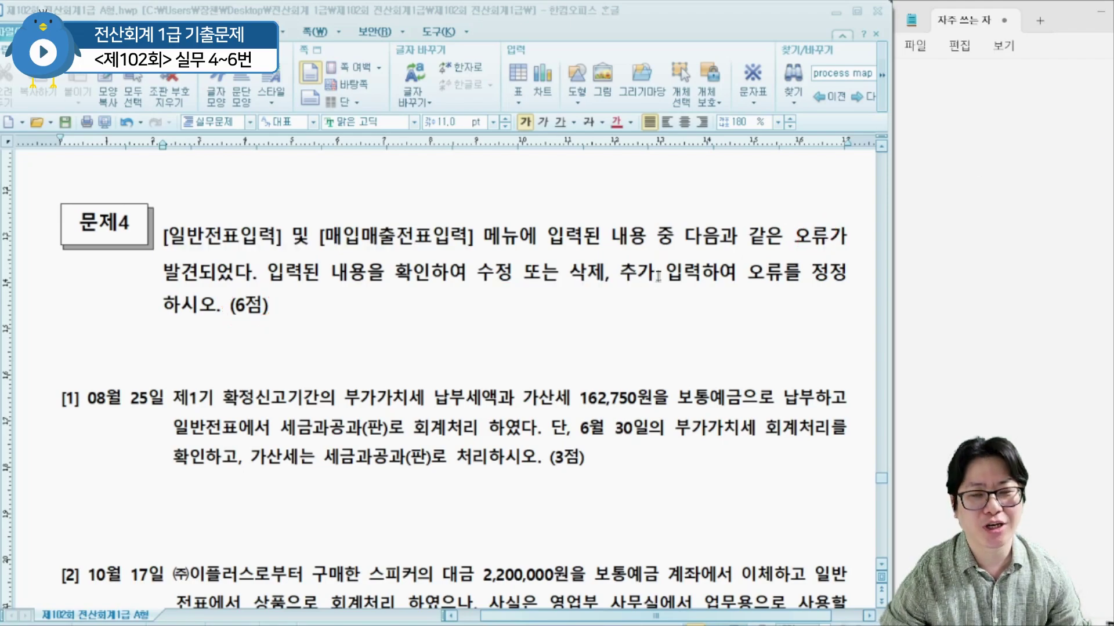
- Underline the tax period, tax and penalty terms and 세금과공과(판) phrases in item [1], and write 4~6 above 제1기 확정
{"action": "scroll", "coordinate": [805, 320], "scroll_direction": "down", "scroll_amount": 3}
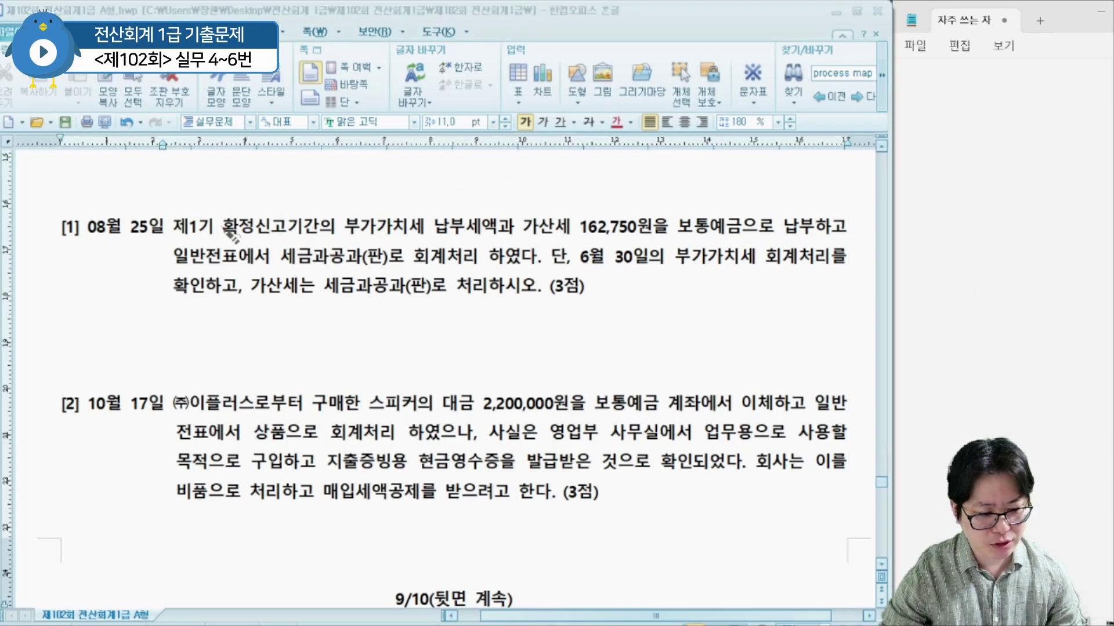
{"action": "left_click_drag", "start_coordinate": [169, 237], "coordinate": [259, 236]}
{"action": "mouse_move", "coordinate": [207, 190]}
{"action": "left_mouse_down"}
{"action": "mouse_move", "coordinate": [181, 207]}
{"action": "mouse_move", "coordinate": [226, 204]}
{"action": "mouse_move", "coordinate": [204, 224]}
{"action": "mouse_move", "coordinate": [243, 200]}
{"action": "left_mouse_up"}
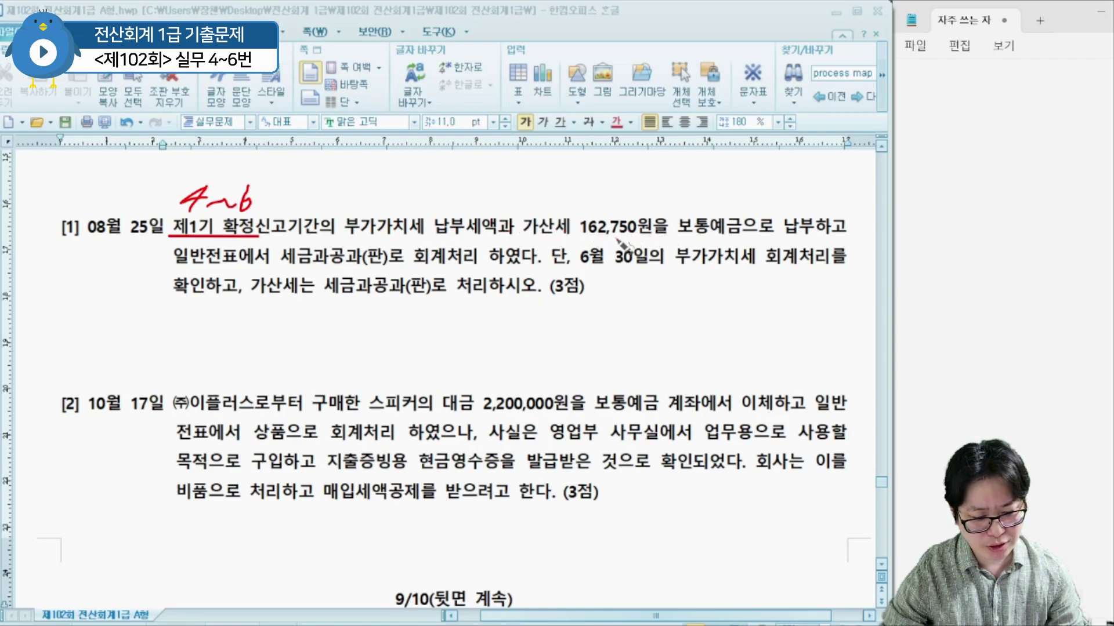
{"action": "left_click_drag", "start_coordinate": [433, 235], "coordinate": [641, 235]}
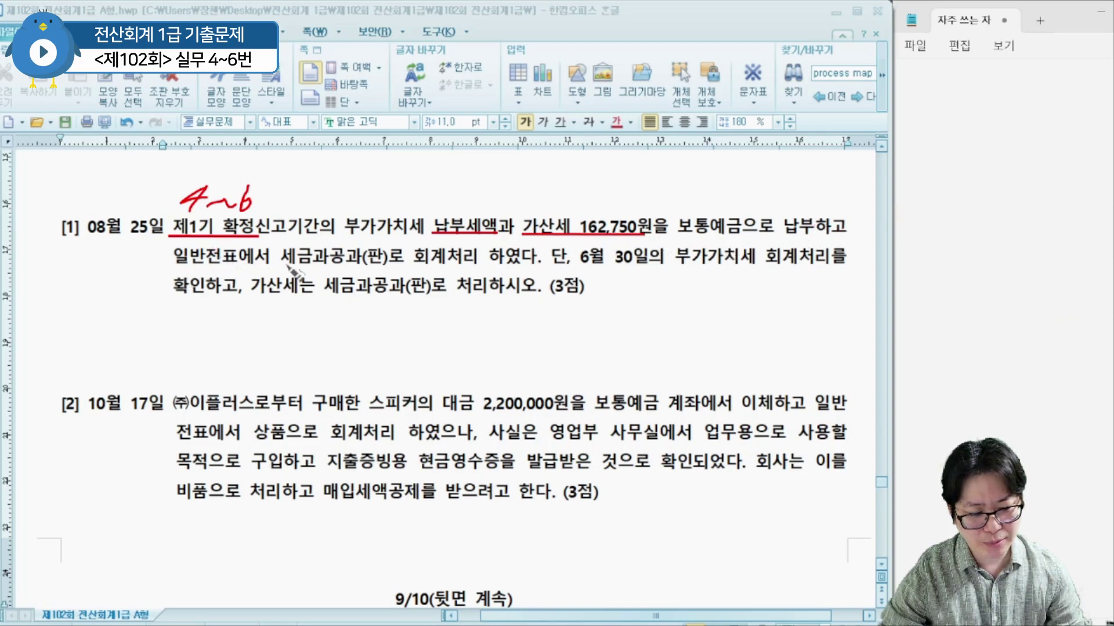
{"action": "left_click_drag", "start_coordinate": [277, 265], "coordinate": [388, 263]}
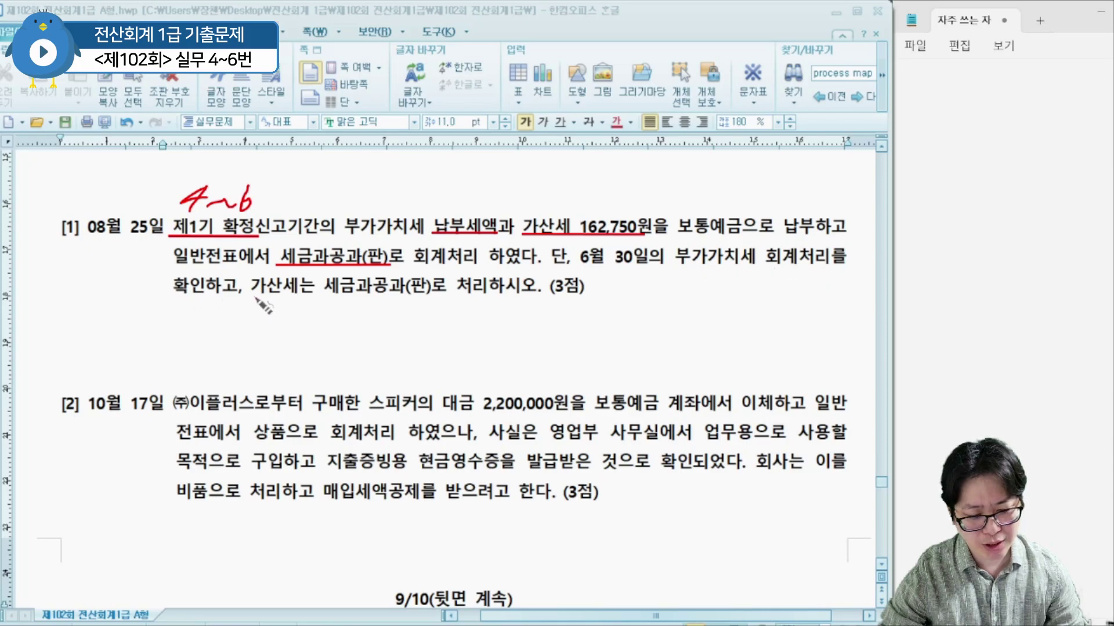
{"action": "left_click_drag", "start_coordinate": [246, 295], "coordinate": [431, 294]}
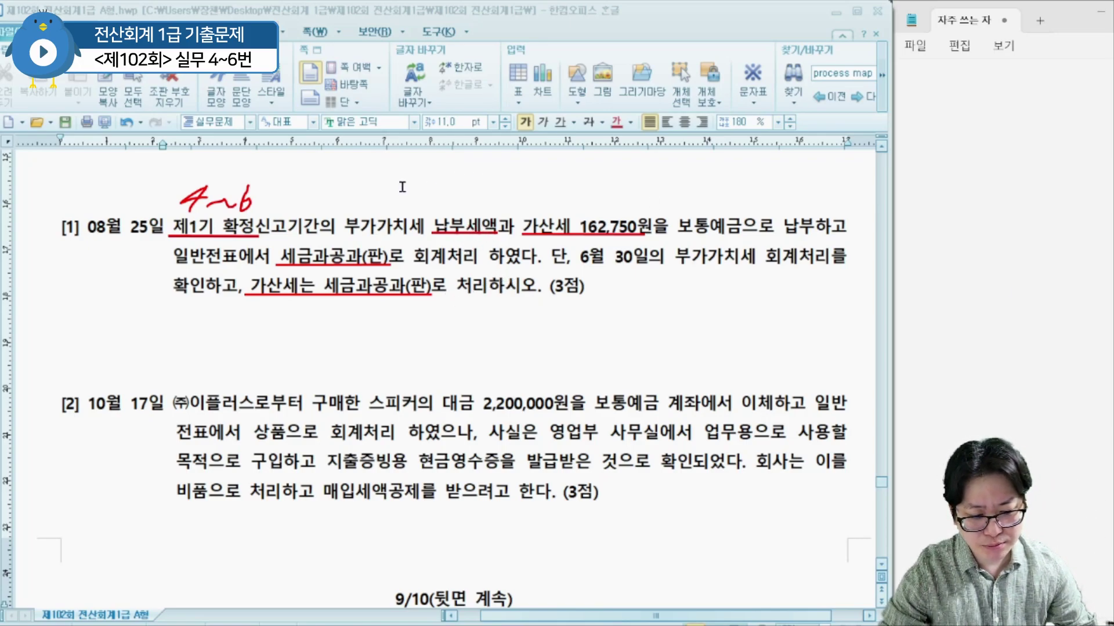
- Add the red text note 미지급세금 above 납부세액 in item [1]
{"action": "left_click", "coordinate": [425, 186]}
{"action": "type", "text": "미지급세그"}
{"action": "type", "text": "ㅁ"}
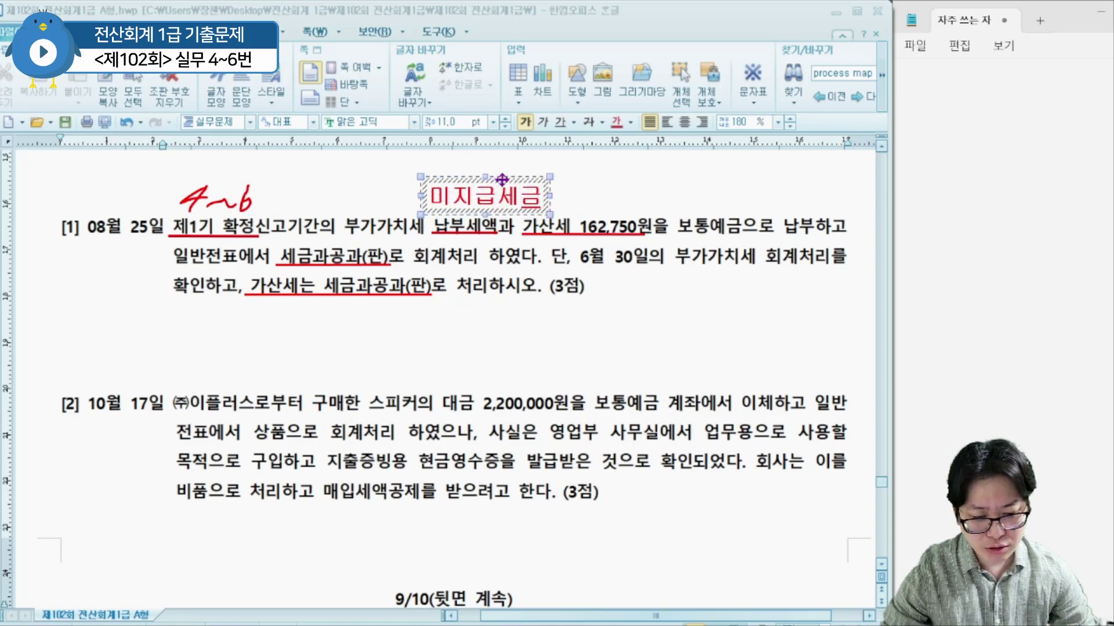
{"action": "left_click", "coordinate": [544, 222]}
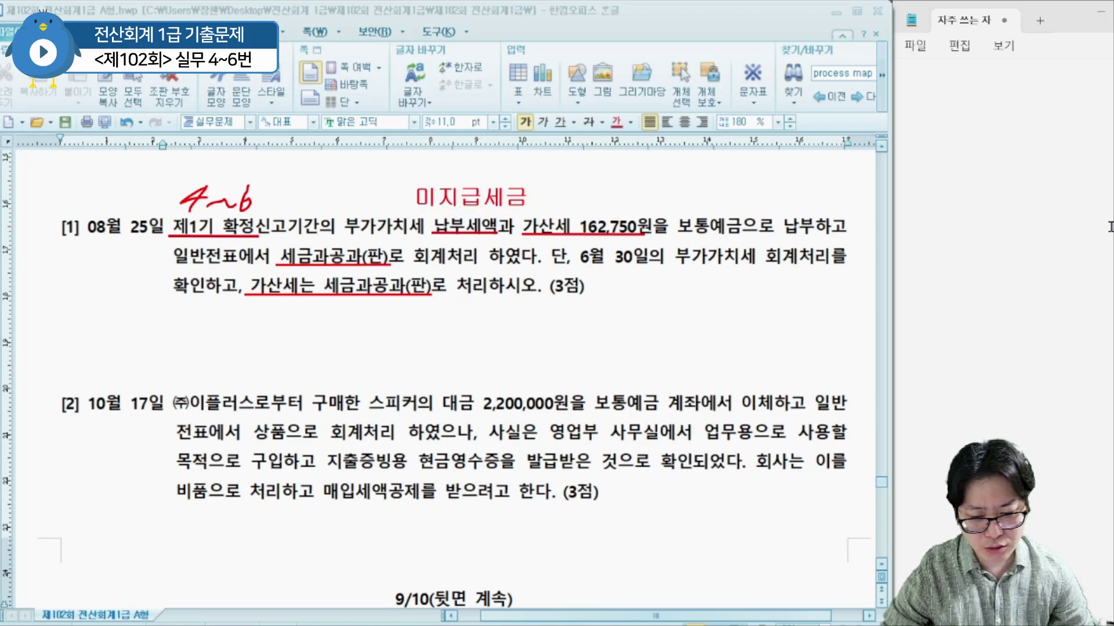
- Circle 6월 30일, label it 정리 with an arrow pointing to the 미지급세금 note, and clear all annotations
{"action": "mouse_move", "coordinate": [643, 274]}
{"action": "left_mouse_down"}
{"action": "mouse_move", "coordinate": [621, 287]}
{"action": "mouse_move", "coordinate": [603, 242]}
{"action": "mouse_move", "coordinate": [649, 268]}
{"action": "left_mouse_up"}
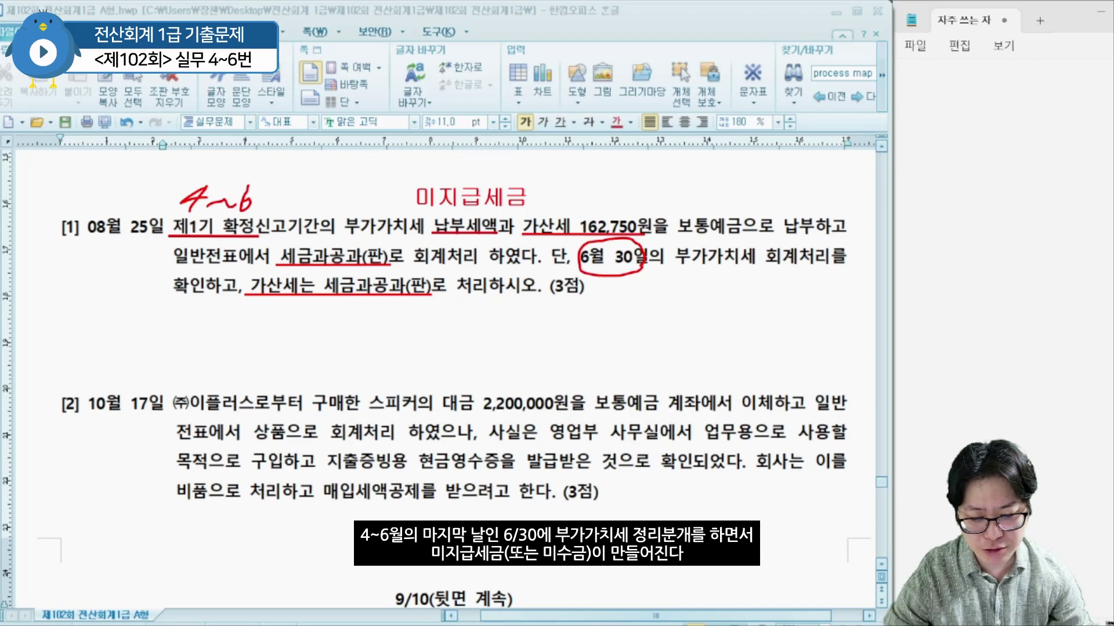
{"action": "left_click", "coordinate": [597, 292]}
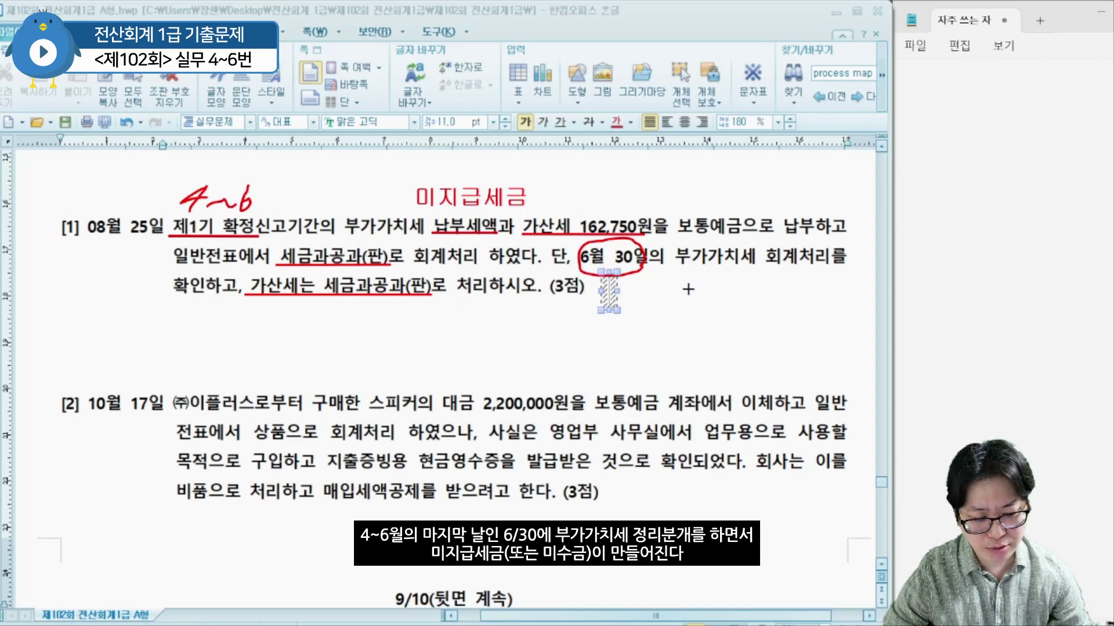
{"action": "type", "text": "정리"}
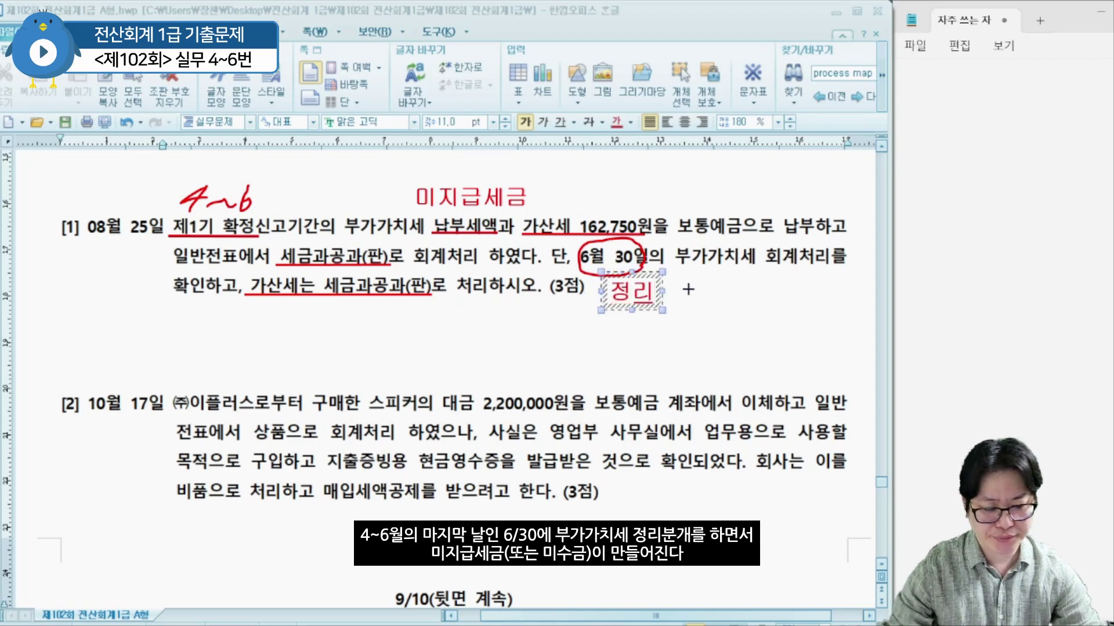
{"action": "left_click", "coordinate": [991, 124]}
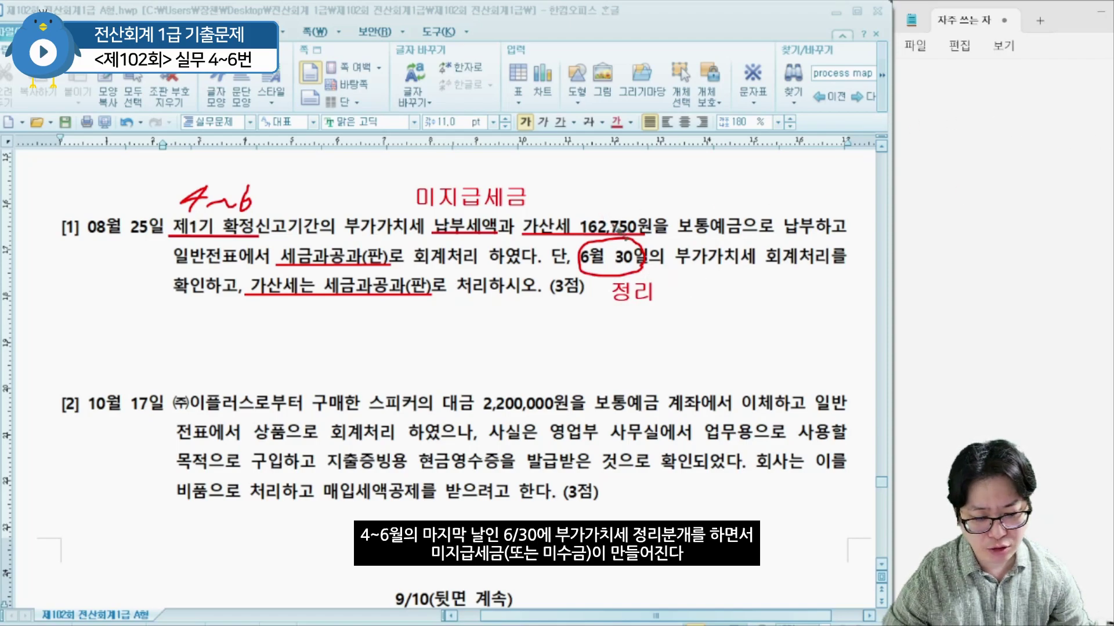
{"action": "mouse_move", "coordinate": [662, 288]}
{"action": "left_mouse_down"}
{"action": "mouse_move", "coordinate": [702, 276]}
{"action": "mouse_move", "coordinate": [537, 145]}
{"action": "mouse_move", "coordinate": [519, 174]}
{"action": "left_mouse_up"}
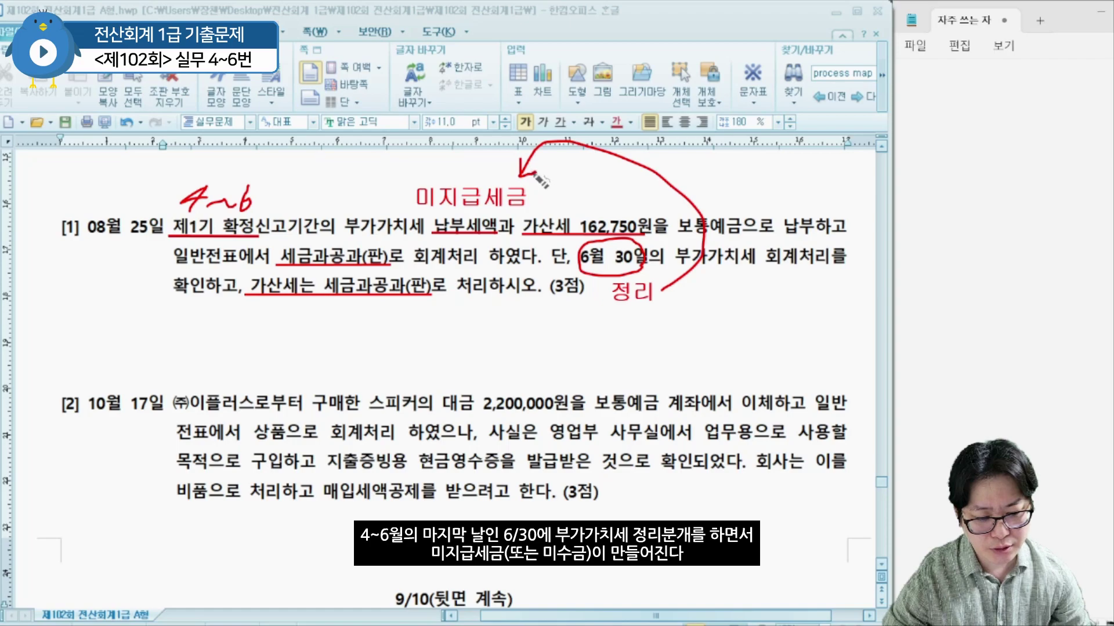
{"action": "key", "text": "Escape"}
- Switch to the accounting exam program and open the 일반전표입력 entries for June 30
{"action": "key", "text": "alt+Tab"}
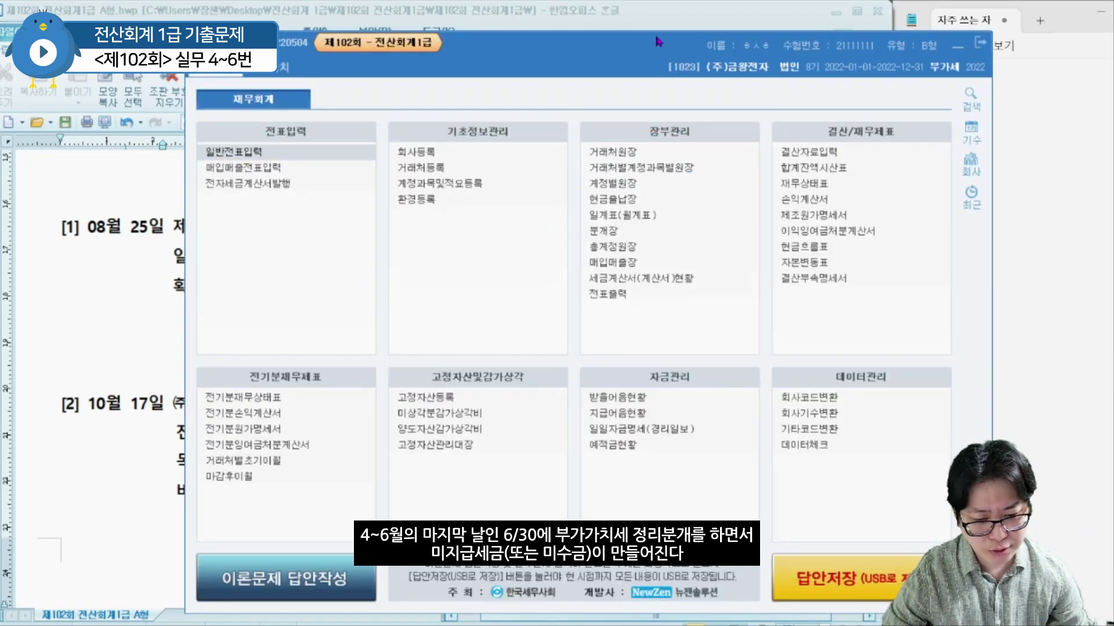
{"action": "left_click", "coordinate": [233, 152]}
{"action": "type", "text": "06"}
{"action": "key", "text": "Return"}
{"action": "type", "text": "30"}
{"action": "key", "text": "Return"}
{"action": "left_click_drag", "start_coordinate": [1099, 149], "coordinate": [549, 138]}
- Examine the June 30 VAT settlement voucher's 부가세예수금, 부가세대급금 and 미지급세금 lines, temporarily underlining the 미지급세금 credit amount
{"action": "left_click", "coordinate": [323, 313]}
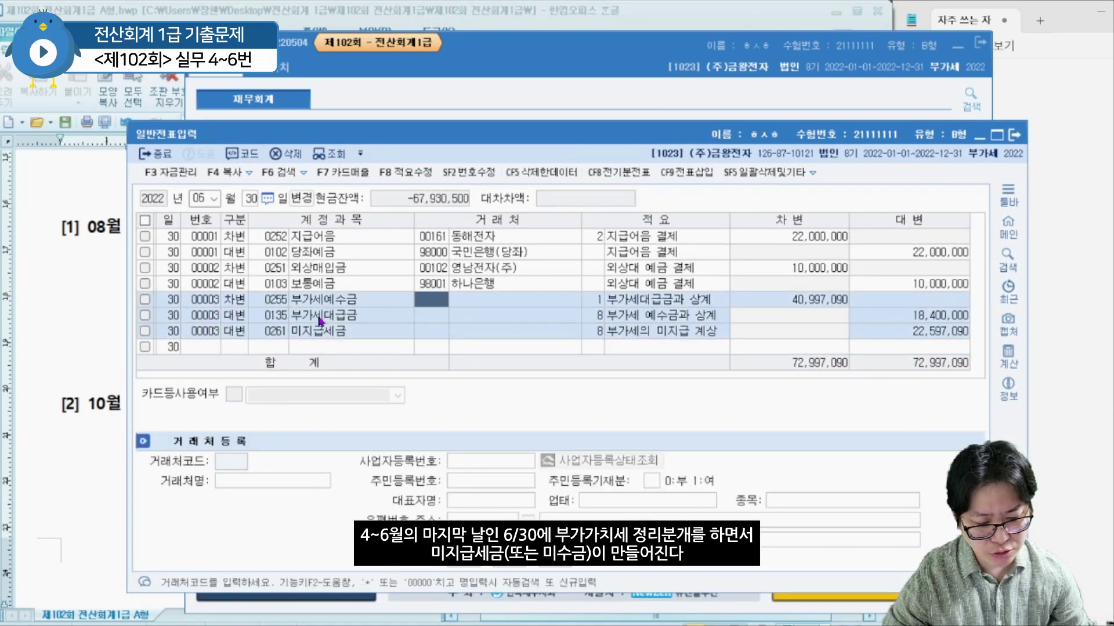
{"action": "left_click", "coordinate": [349, 318]}
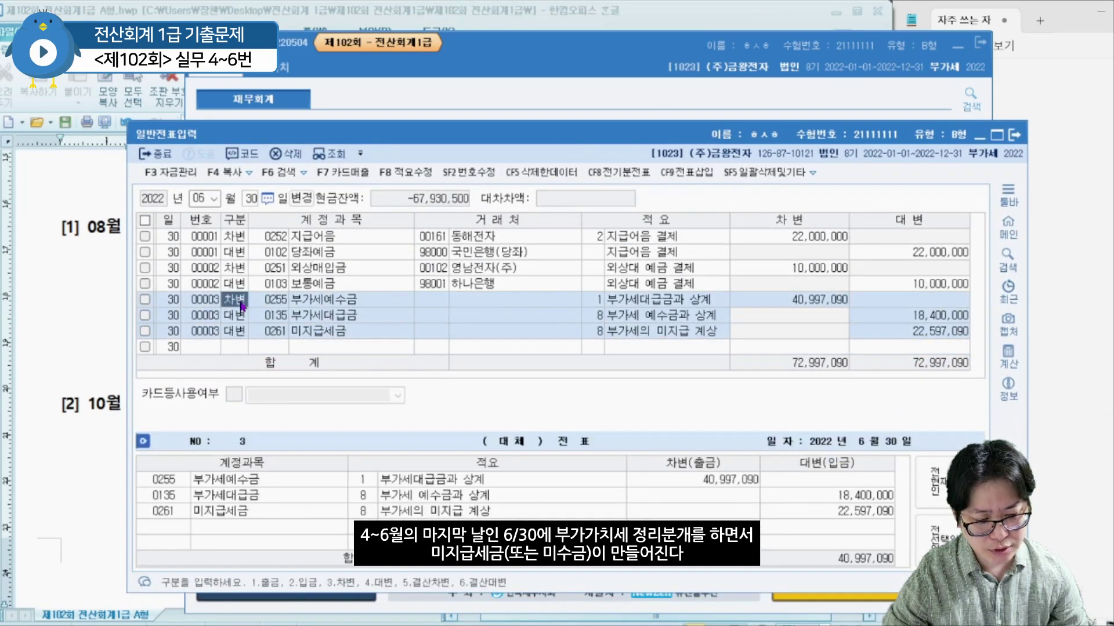
{"action": "left_click", "coordinate": [244, 318]}
{"action": "left_click", "coordinate": [242, 334]}
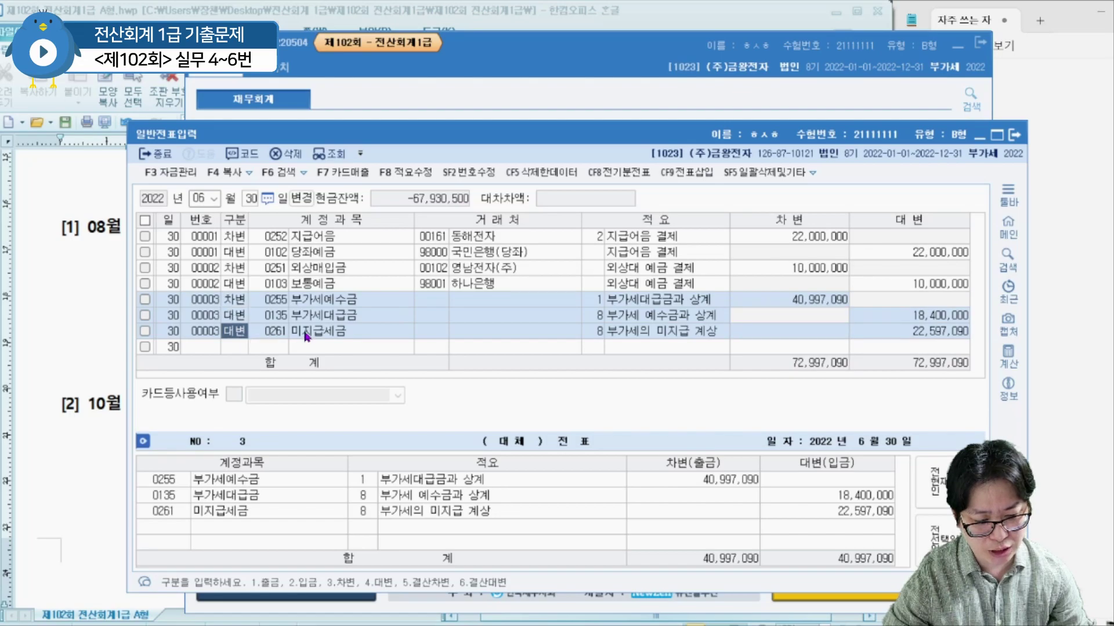
{"action": "key", "text": "Return"}
{"action": "key", "text": "Return"}
{"action": "left_click_drag", "start_coordinate": [858, 337], "coordinate": [979, 337]}
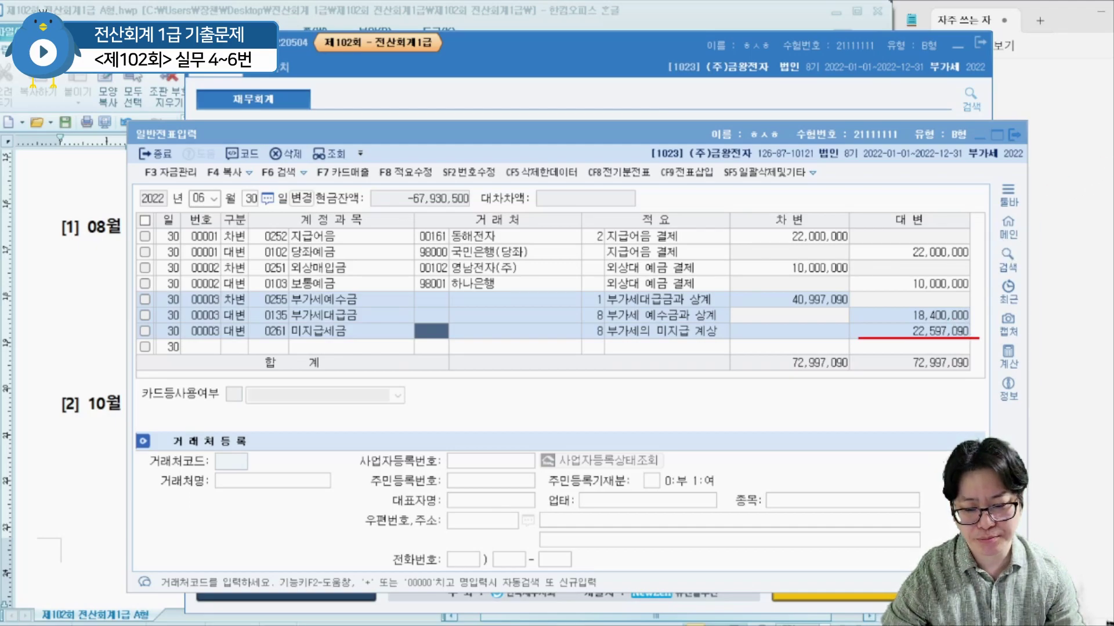
{"action": "key", "text": "e"}
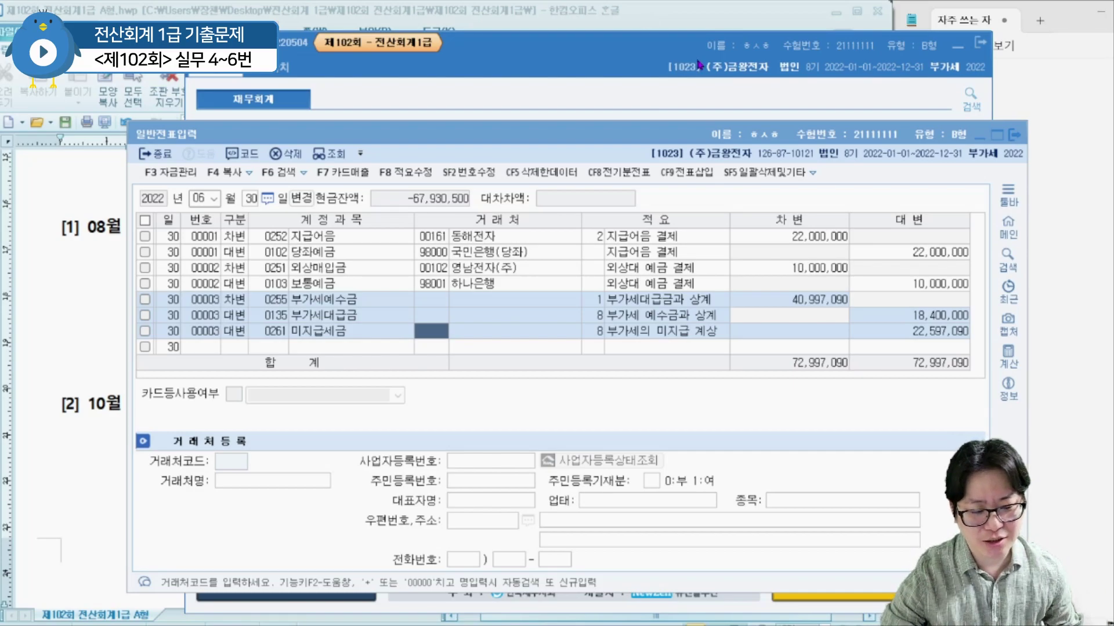
- Leave the June 30 vouchers and check the 가산세 162,750원 amount in item [1] of the exam document
{"action": "left_click", "coordinate": [1014, 135]}
{"action": "left_click", "coordinate": [980, 43]}
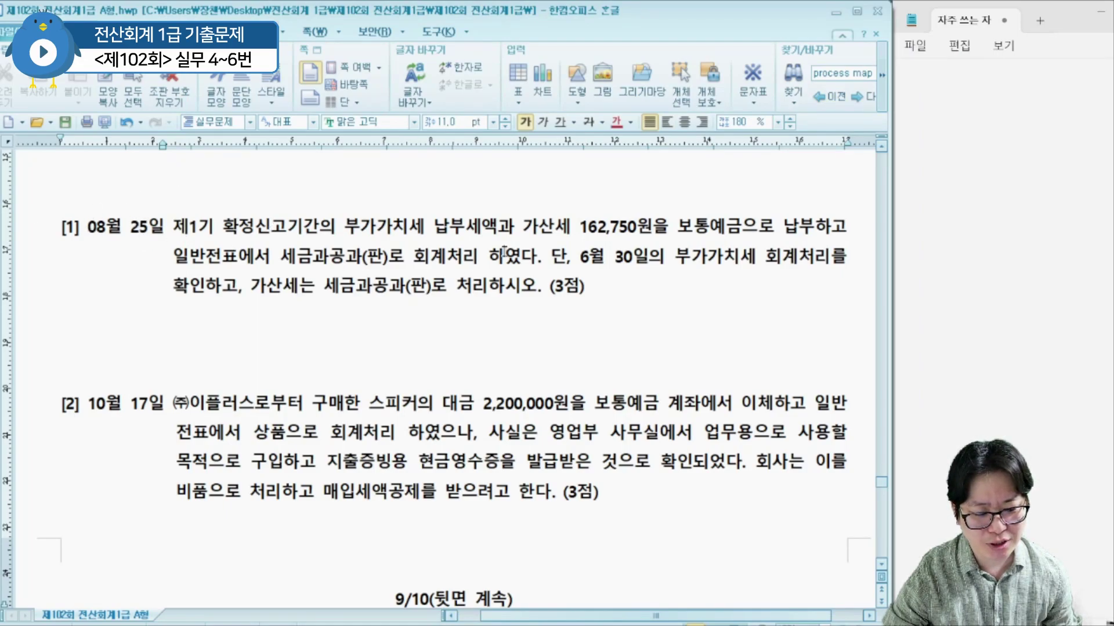
{"action": "left_click_drag", "start_coordinate": [520, 228], "coordinate": [651, 227]}
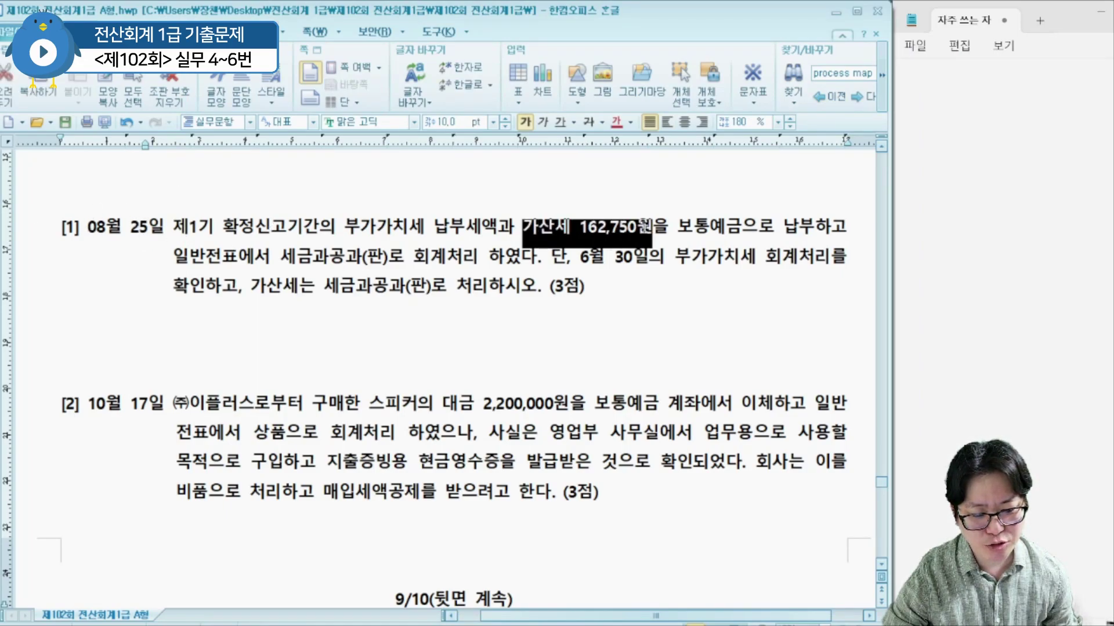
{"action": "left_click", "coordinate": [650, 236]}
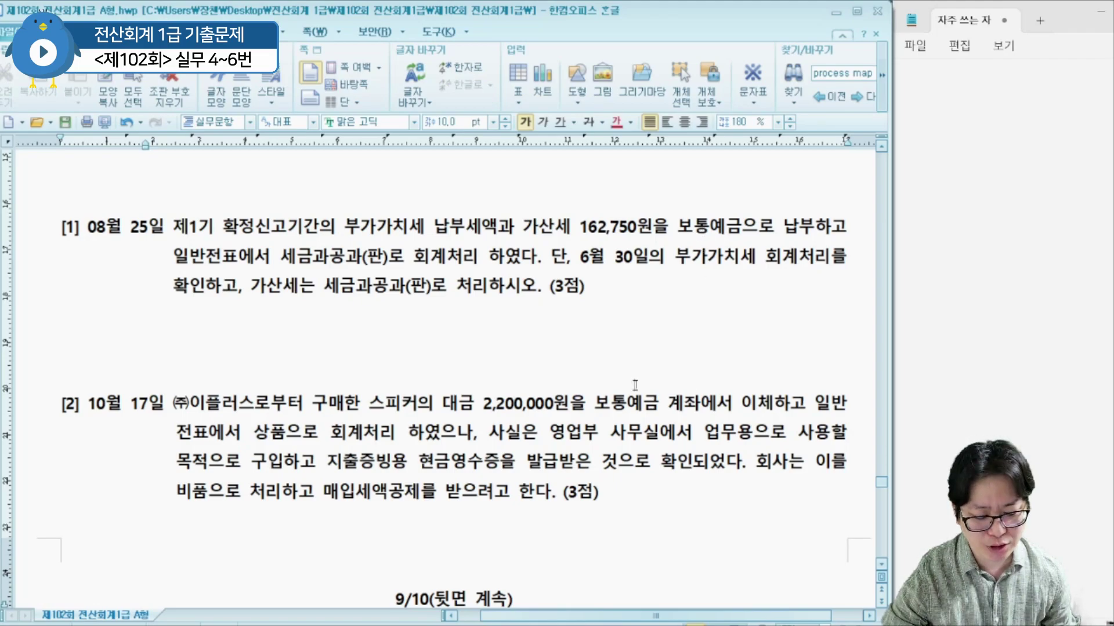
- Open the 일반전표입력 entries for August 25 and position the window below the item [1] text
{"action": "left_click", "coordinate": [843, 621]}
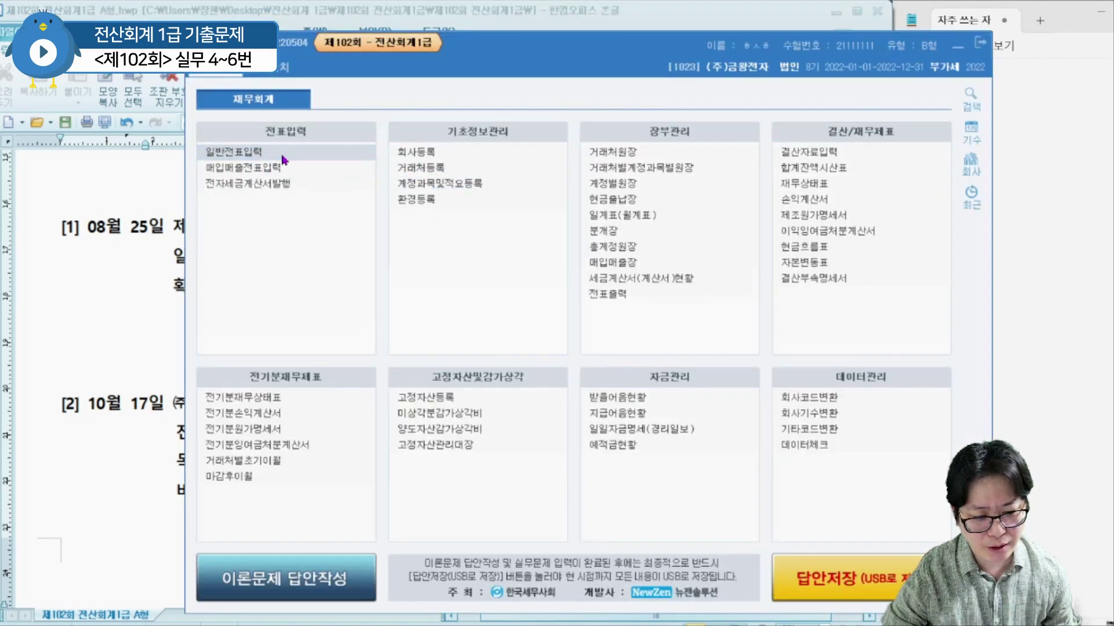
{"action": "left_click", "coordinate": [957, 47]}
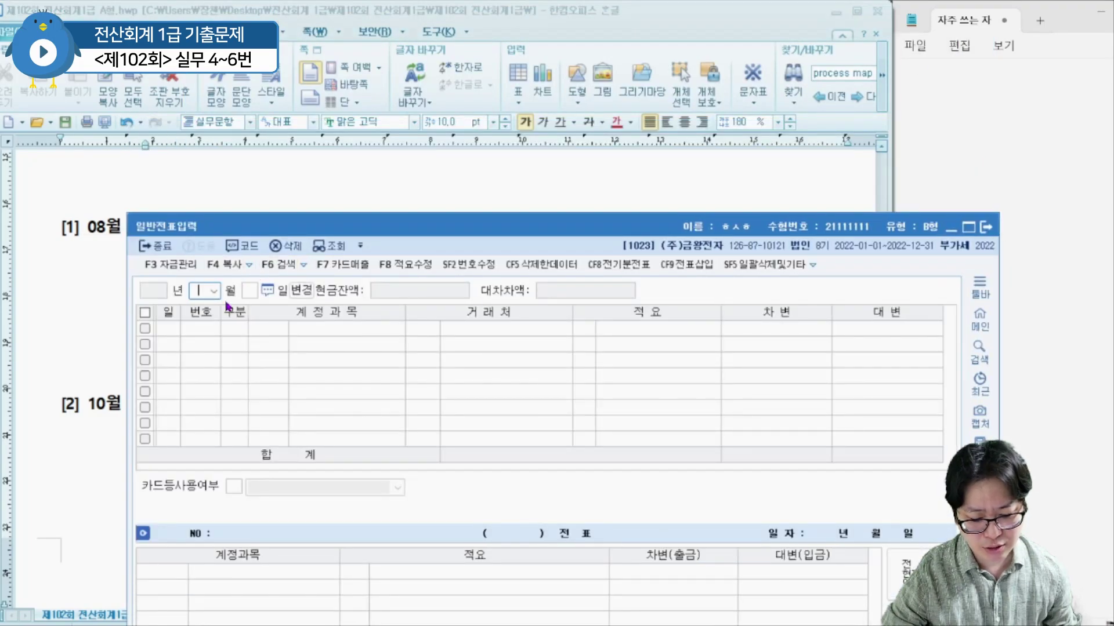
{"action": "type", "text": "08"}
{"action": "key", "text": "Return"}
{"action": "type", "text": "25"}
{"action": "key", "text": "Return"}
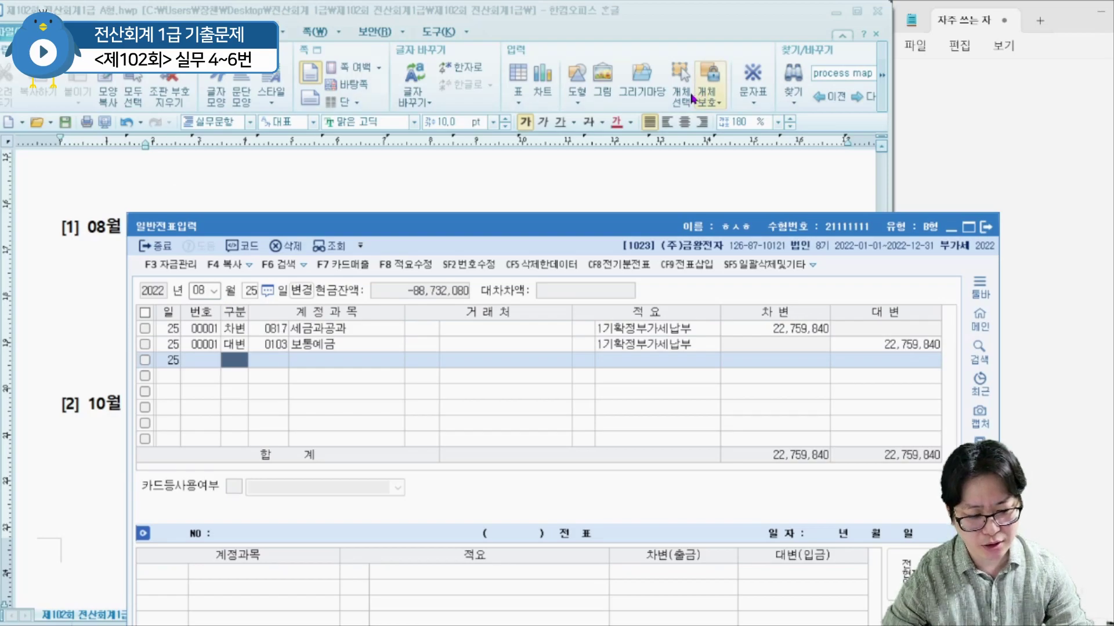
{"action": "left_click_drag", "start_coordinate": [597, 225], "coordinate": [528, 326]}
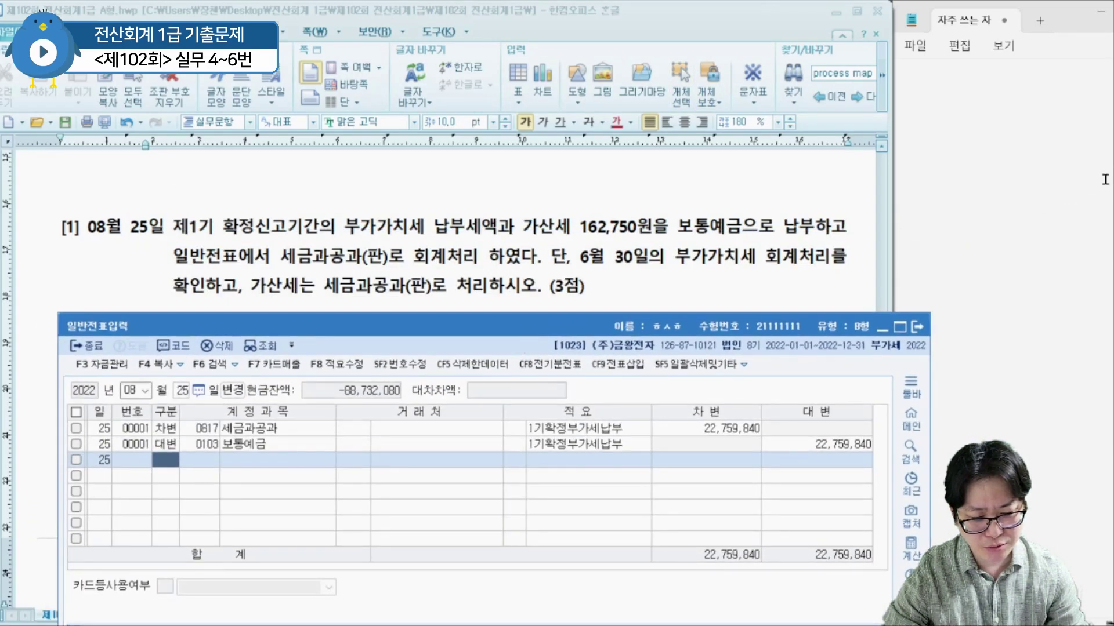
- Underline the 세금과공과 voucher line and the matching tax and penalty phrases in item [1], and clear the marks
{"action": "left_click_drag", "start_coordinate": [239, 294], "coordinate": [431, 296]}
{"action": "key", "text": "Escape"}
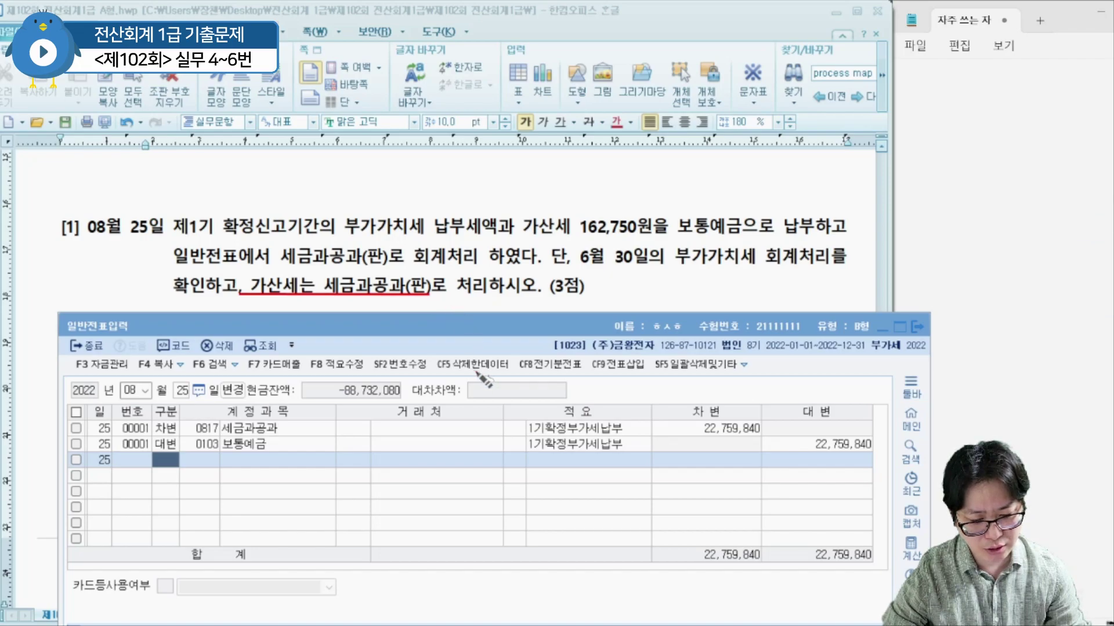
{"action": "key", "text": "ctrl+2"}
{"action": "left_click_drag", "start_coordinate": [146, 436], "coordinate": [871, 436]}
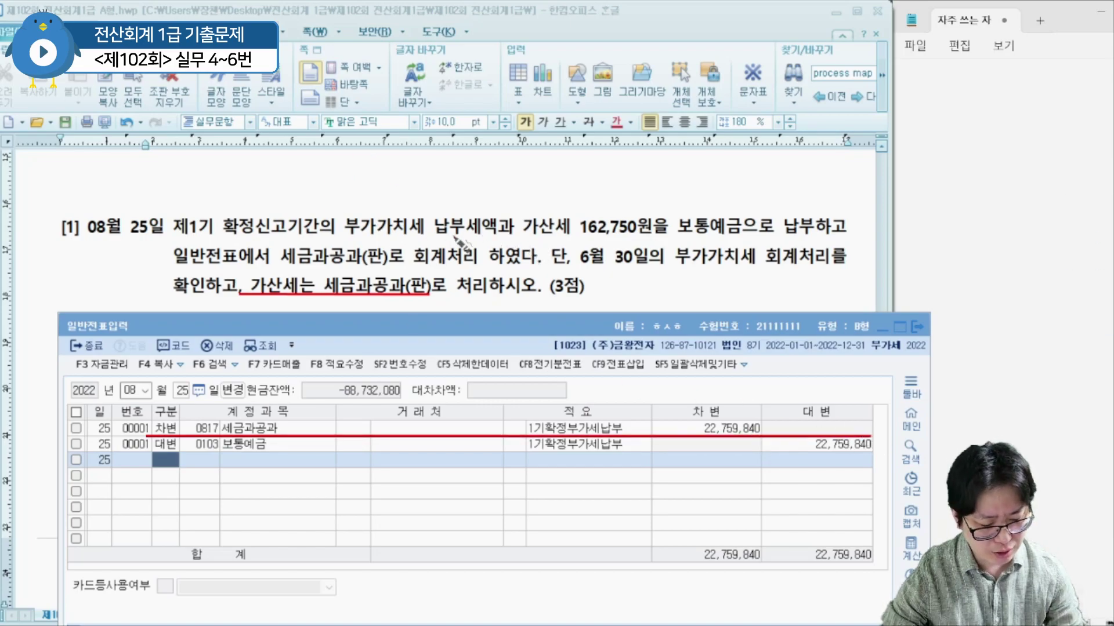
{"action": "key", "text": "ctrl+2"}
{"action": "left_click_drag", "start_coordinate": [330, 234], "coordinate": [667, 234]}
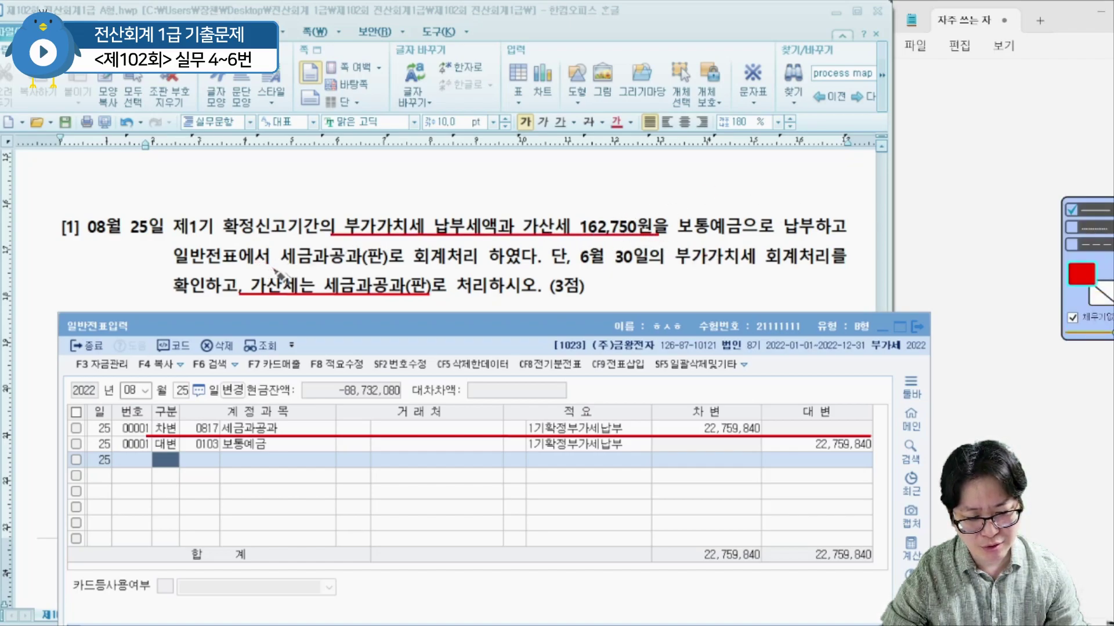
{"action": "left_click_drag", "start_coordinate": [275, 264], "coordinate": [387, 264]}
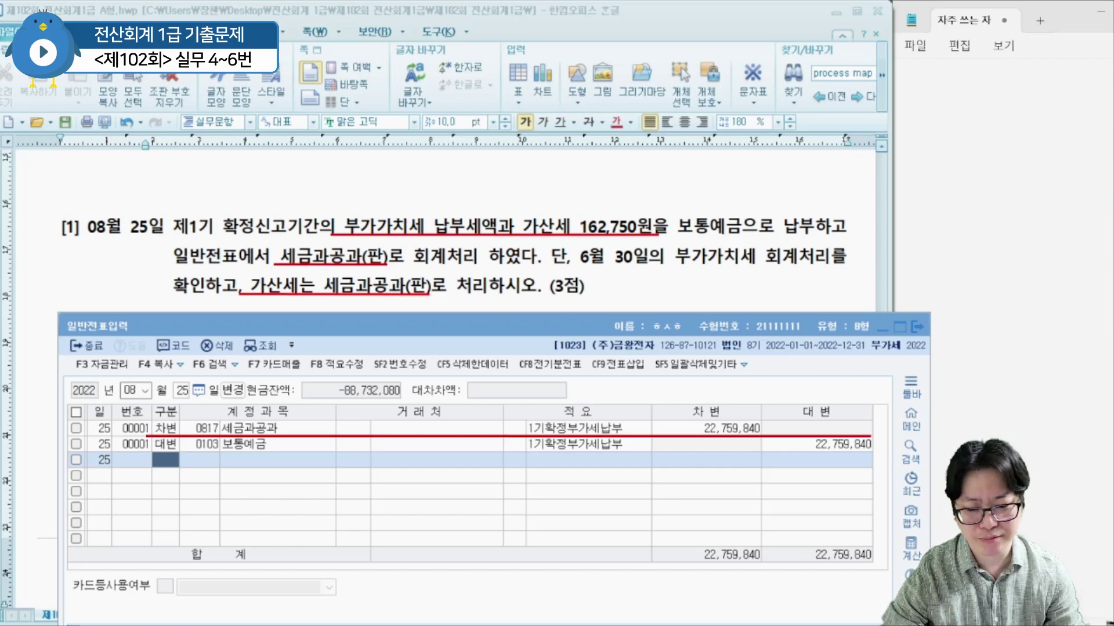
{"action": "key", "text": "Escape"}
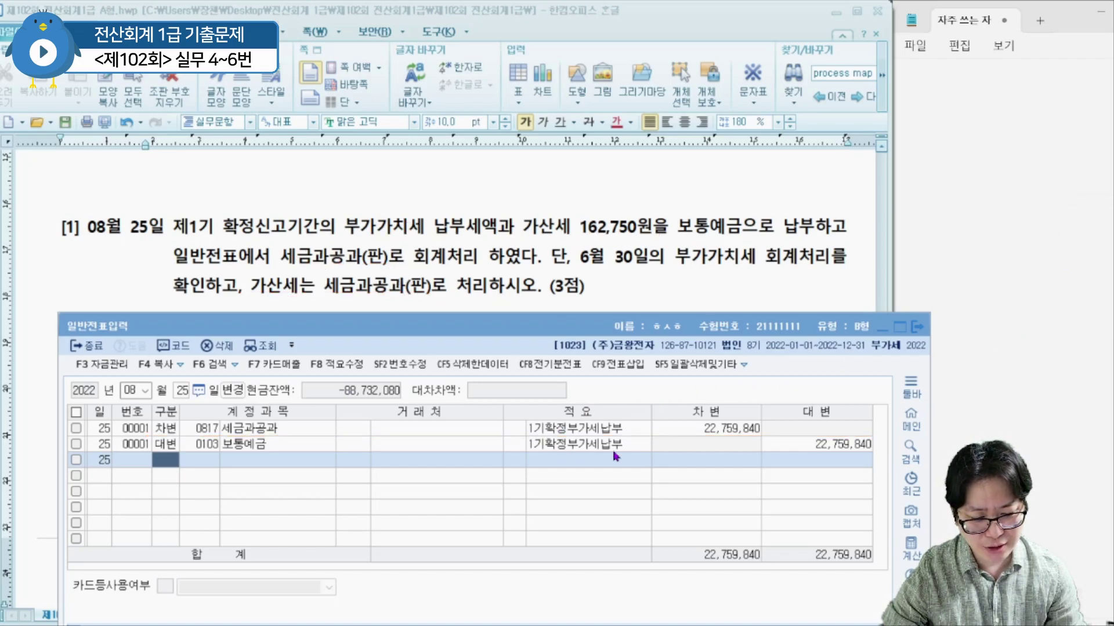
- Set the debit amount of the August 25 세금과공과 line to the 가산세 of 162,750
{"action": "left_click", "coordinate": [704, 429]}
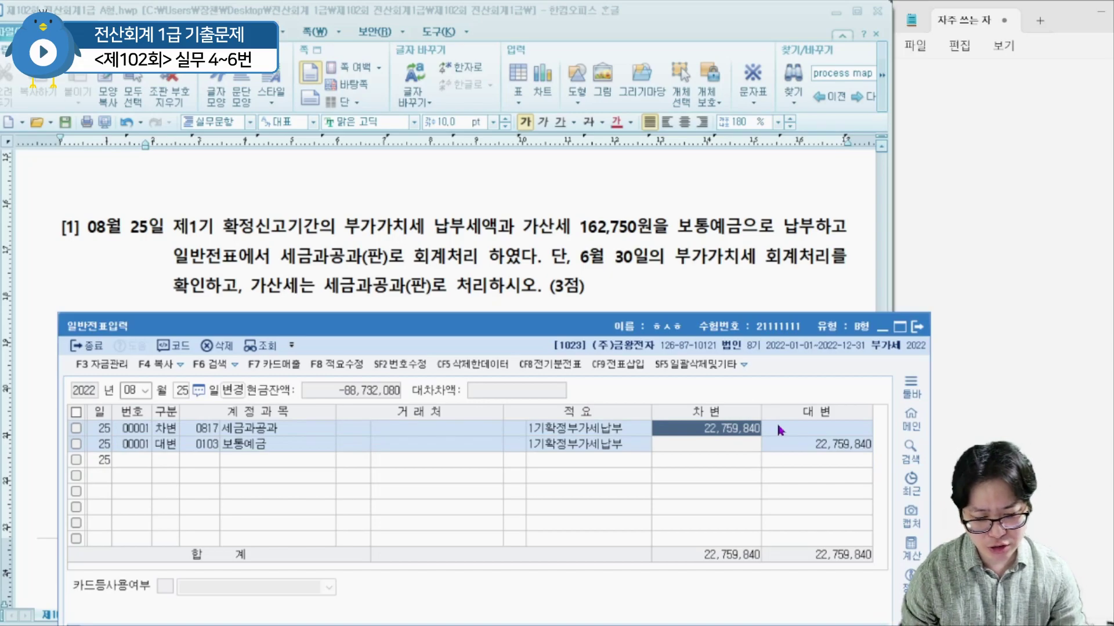
{"action": "type", "text": "162,750"}
{"action": "key", "text": "Return"}
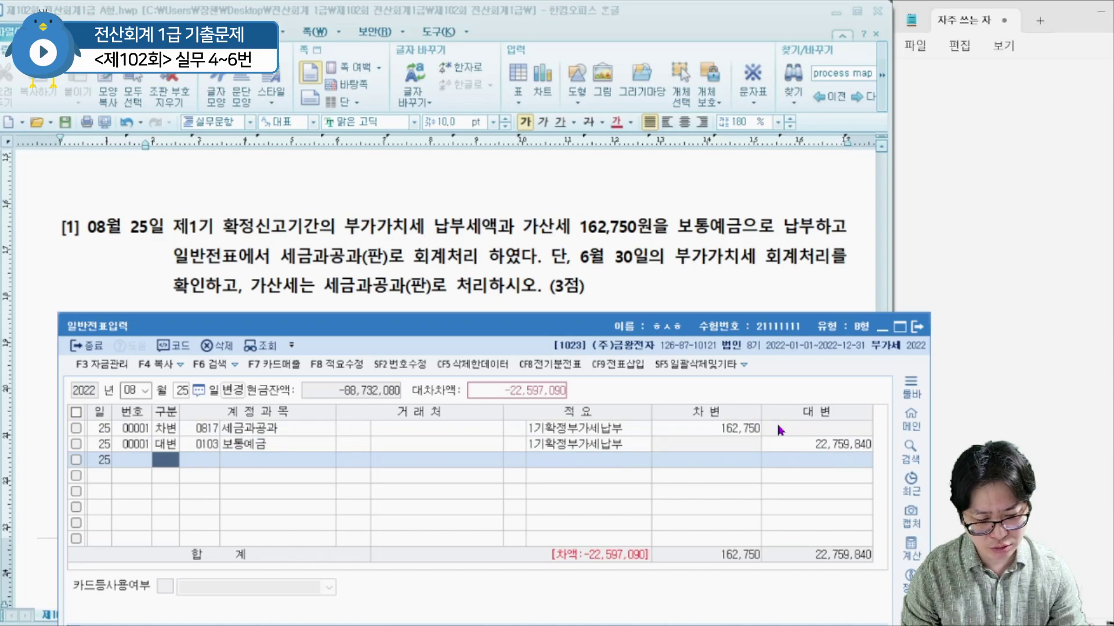
- Add a debit line for 0261 미지급세금 with 22,597,090 to the August 25 voucher and check the corrected lines
{"action": "key", "text": "3"}
{"action": "key", "text": "Return"}
{"action": "type", "text": "미지급"}
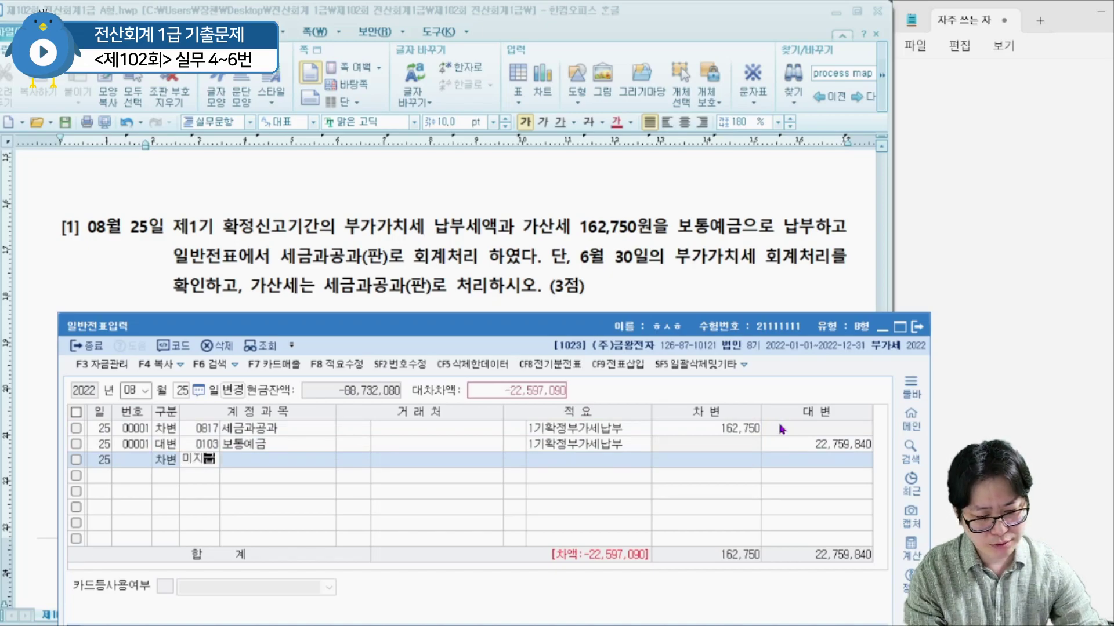
{"action": "key", "text": "Return"}
{"action": "key", "text": "Down"}
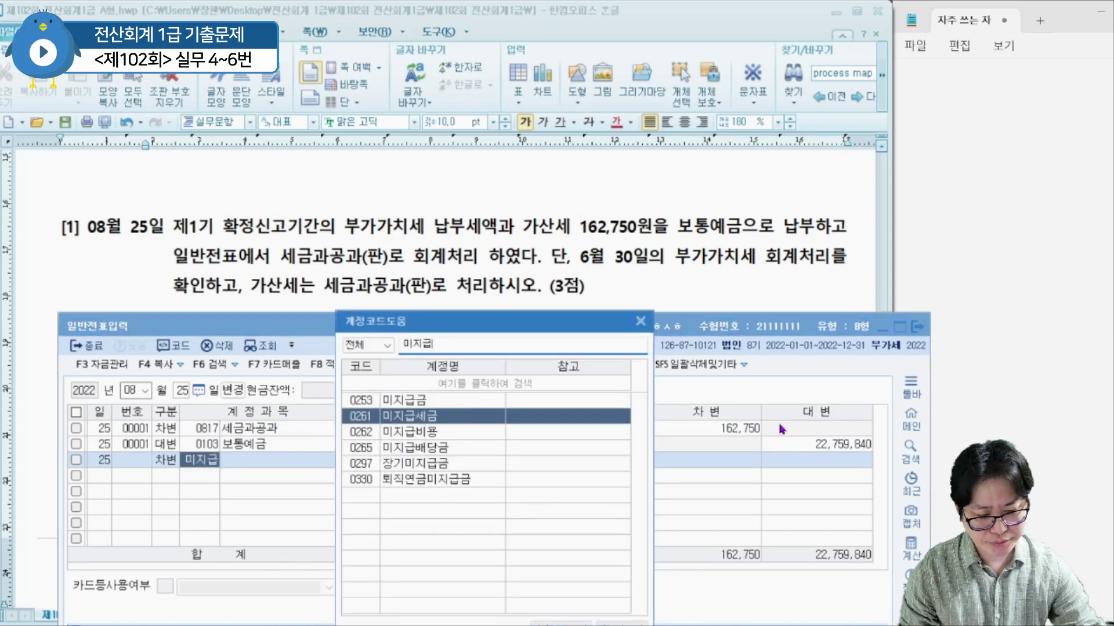
{"action": "key", "text": "Return"}
{"action": "left_click", "coordinate": [729, 431]}
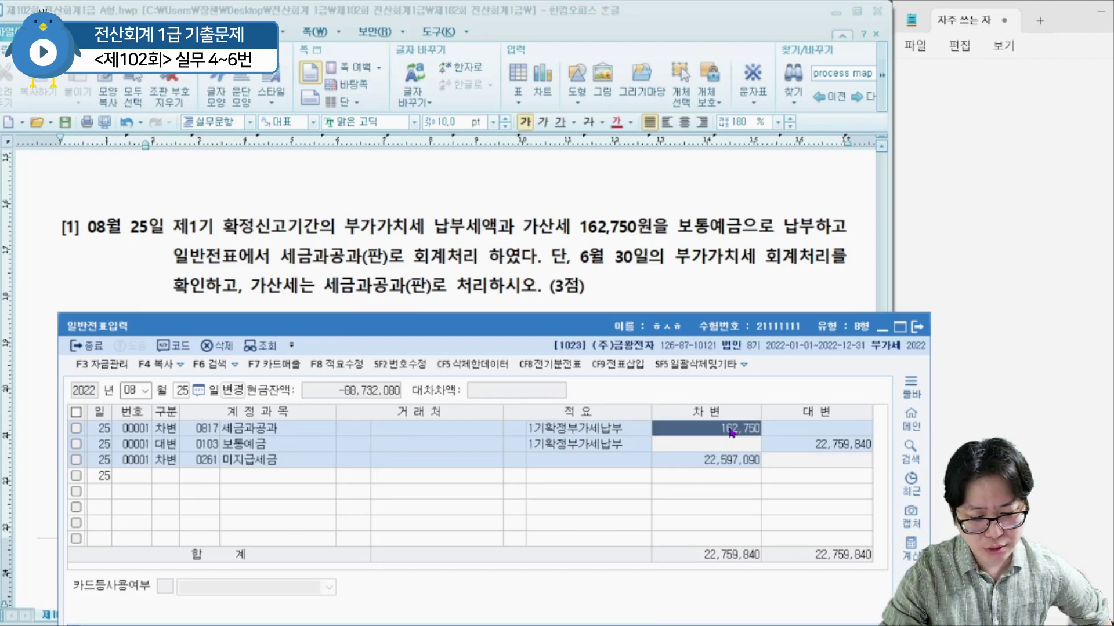
{"action": "left_click", "coordinate": [729, 467]}
{"action": "left_click", "coordinate": [253, 434]}
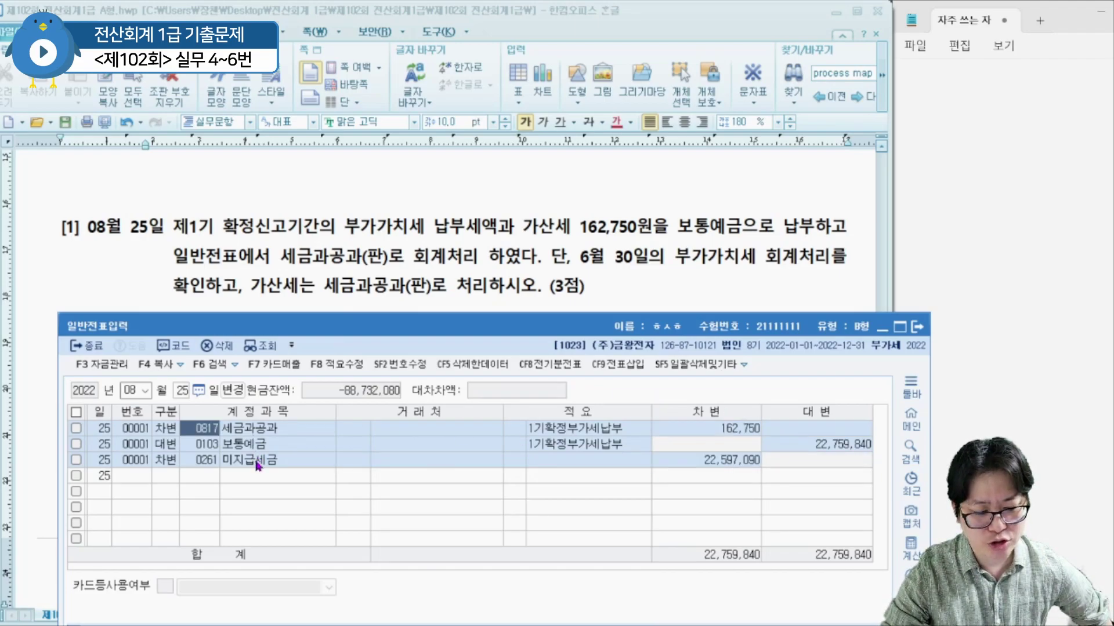
{"action": "left_click", "coordinate": [256, 462]}
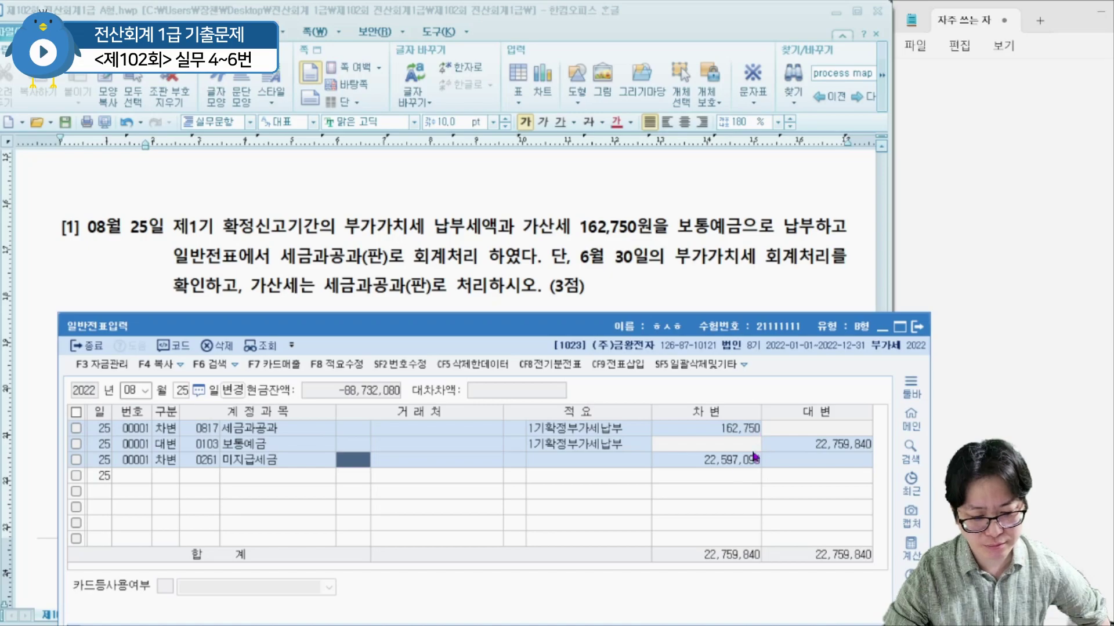
{"action": "left_click", "coordinate": [736, 464]}
- Go to item [2] of the exam document and mark 스피커, the 2,200,000원 보통예금 transfer phrase and 상품
{"action": "left_click", "coordinate": [663, 286]}
{"action": "scroll", "coordinate": [664, 284], "scroll_direction": "down", "scroll_amount": 3}
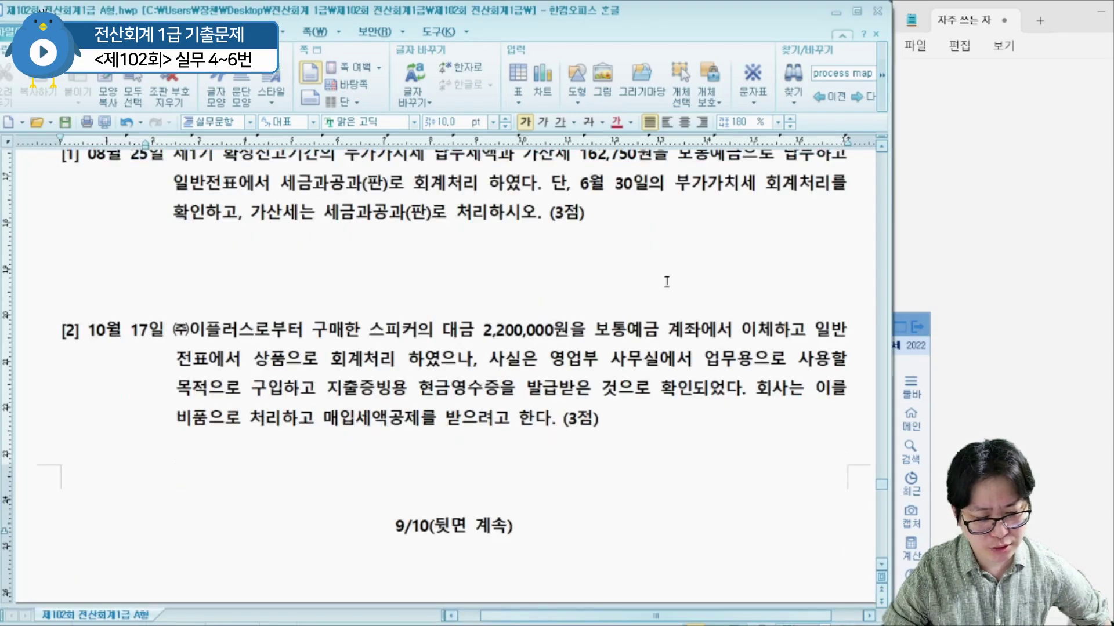
{"action": "scroll", "coordinate": [667, 282], "scroll_direction": "down", "scroll_amount": 2}
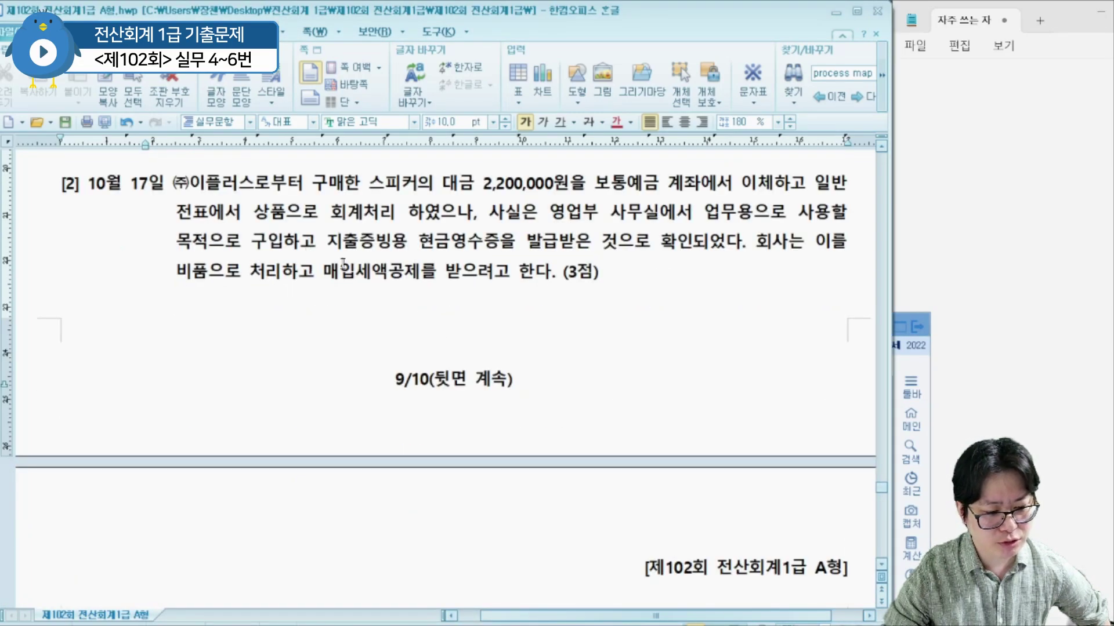
{"action": "key", "text": "ctrl+2"}
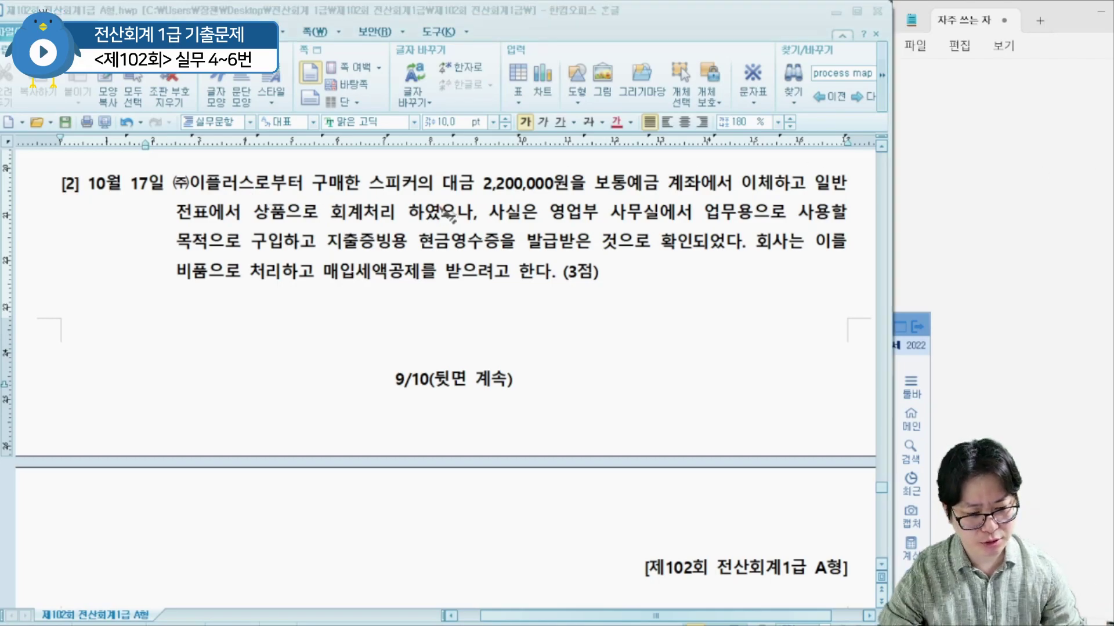
{"action": "mouse_move", "coordinate": [421, 197]}
{"action": "left_mouse_down"}
{"action": "mouse_move", "coordinate": [429, 174]}
{"action": "mouse_move", "coordinate": [420, 200]}
{"action": "left_mouse_up"}
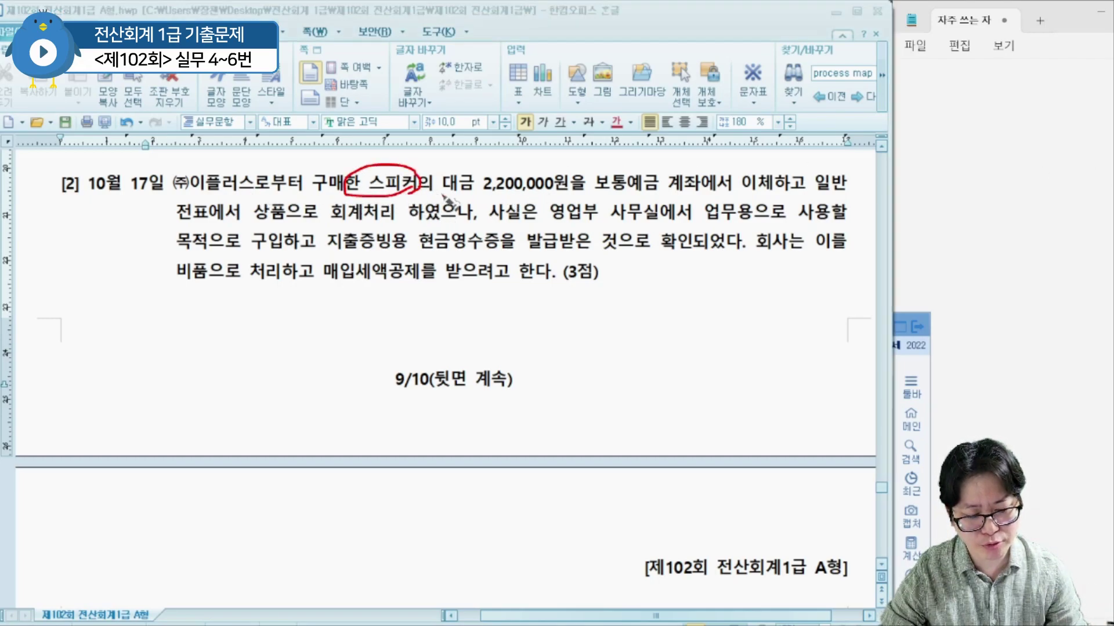
{"action": "key", "text": "ctrl+2"}
{"action": "left_click_drag", "start_coordinate": [419, 196], "coordinate": [773, 197]}
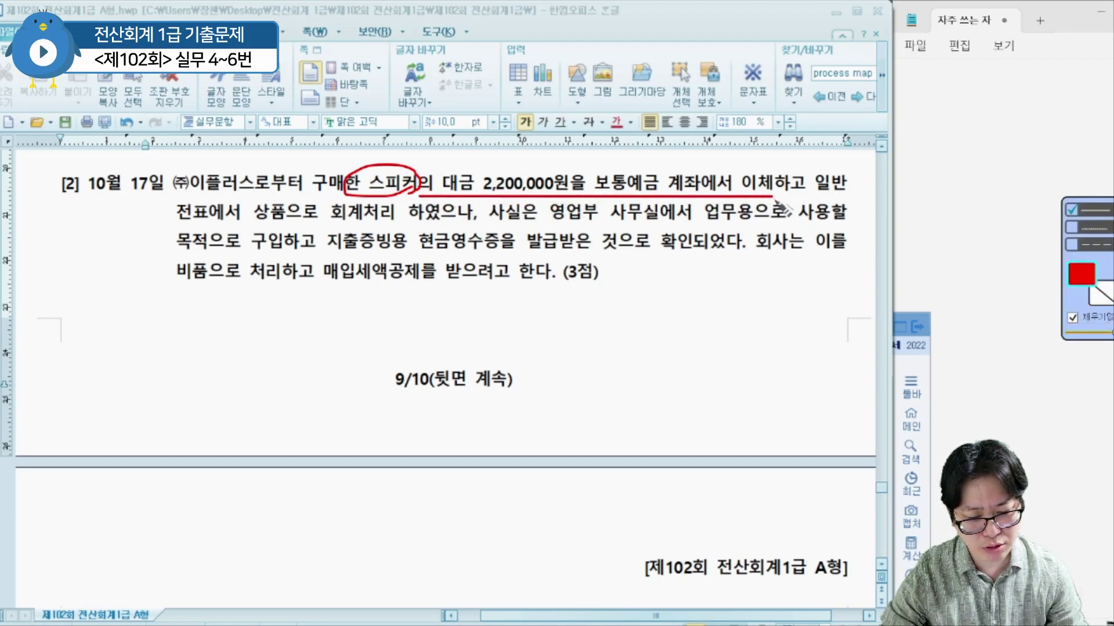
{"action": "mouse_move", "coordinate": [285, 220]}
{"action": "left_mouse_down"}
{"action": "mouse_move", "coordinate": [262, 203]}
{"action": "mouse_move", "coordinate": [288, 216]}
{"action": "left_mouse_up"}
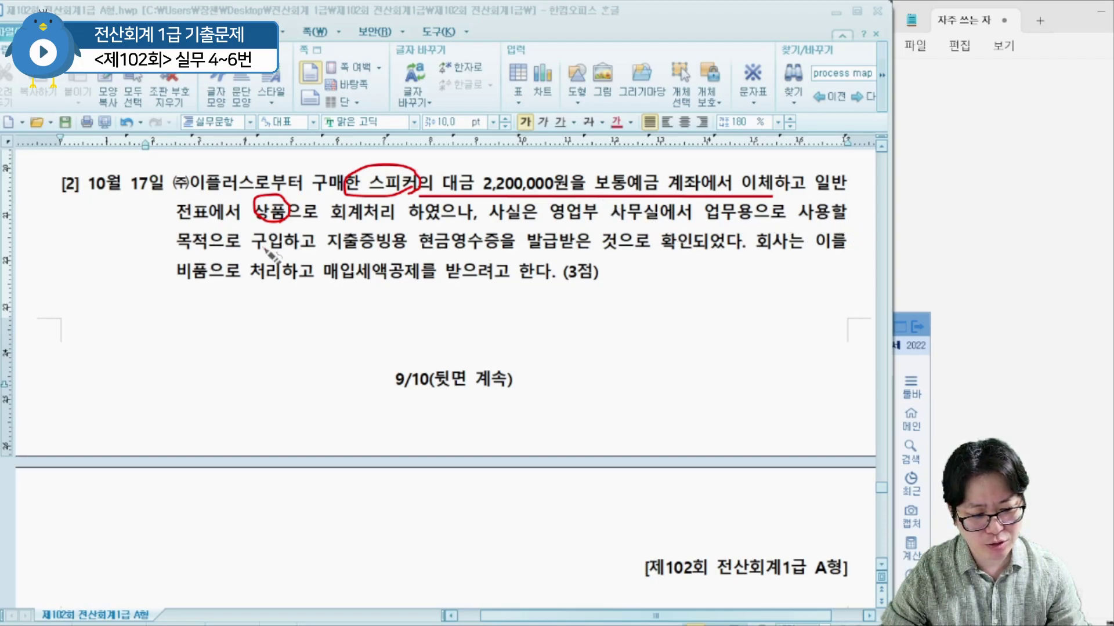
- Mark the 현금영수증 phrase, cross out 일반전표, highlight 비품 and 매입세액공제 in item [2], and clear all marks
{"action": "left_click_drag", "start_coordinate": [315, 253], "coordinate": [706, 261]}
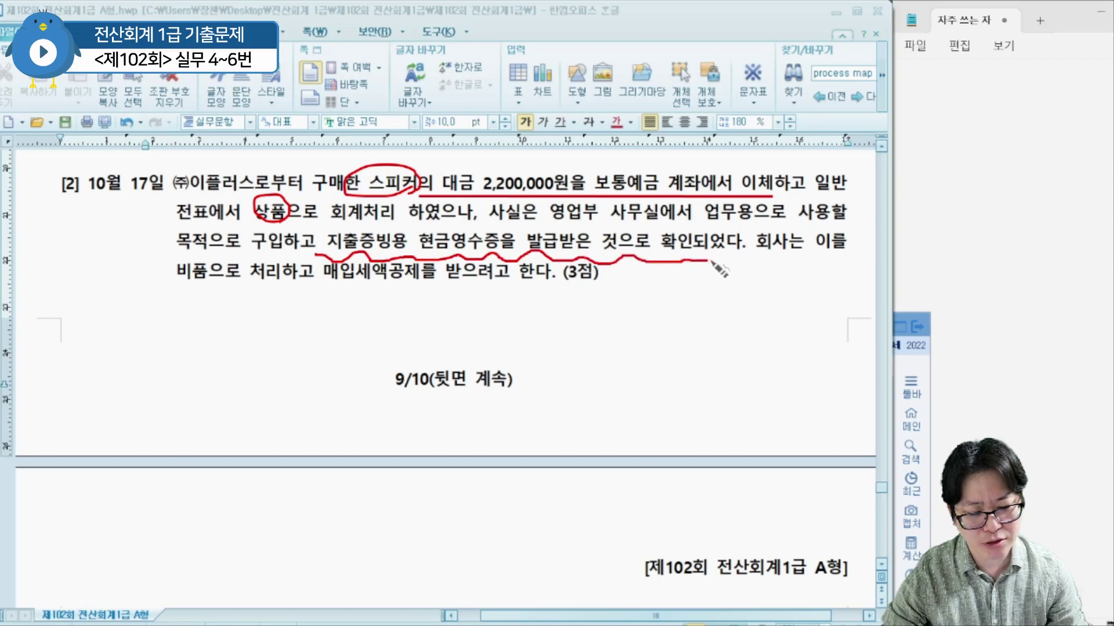
{"action": "mouse_move", "coordinate": [857, 167]}
{"action": "left_mouse_down"}
{"action": "mouse_move", "coordinate": [815, 192]}
{"action": "mouse_move", "coordinate": [852, 206]}
{"action": "left_mouse_up"}
{"action": "mouse_move", "coordinate": [211, 198]}
{"action": "left_mouse_down"}
{"action": "mouse_move", "coordinate": [175, 218]}
{"action": "mouse_move", "coordinate": [202, 225]}
{"action": "left_mouse_up"}
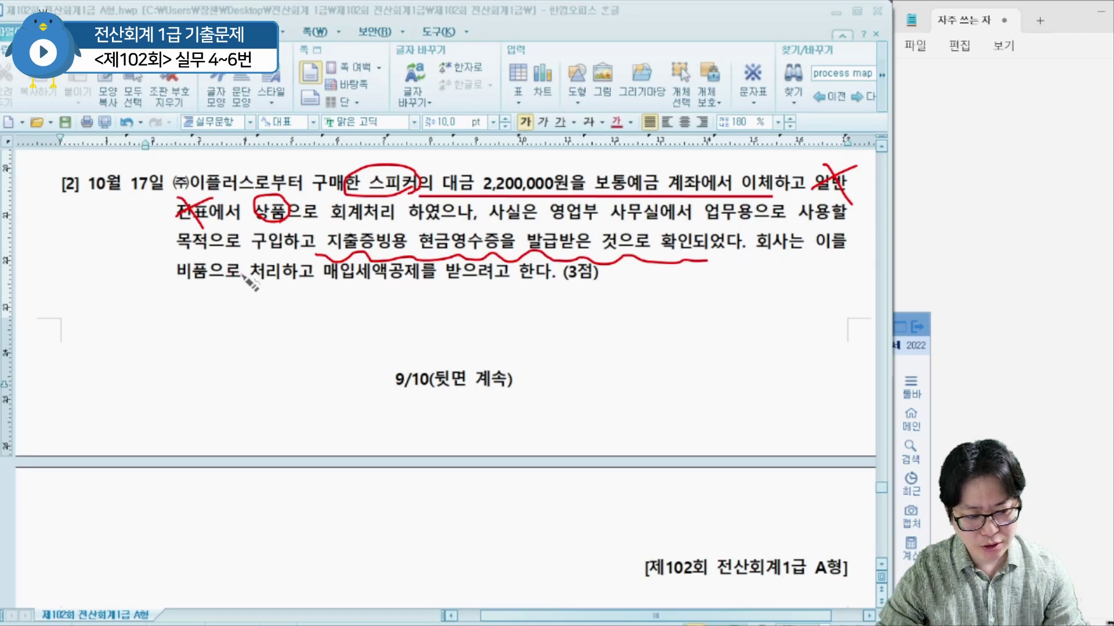
{"action": "mouse_move", "coordinate": [204, 256]}
{"action": "left_mouse_down"}
{"action": "mouse_move", "coordinate": [219, 293]}
{"action": "mouse_move", "coordinate": [566, 284]}
{"action": "left_mouse_up"}
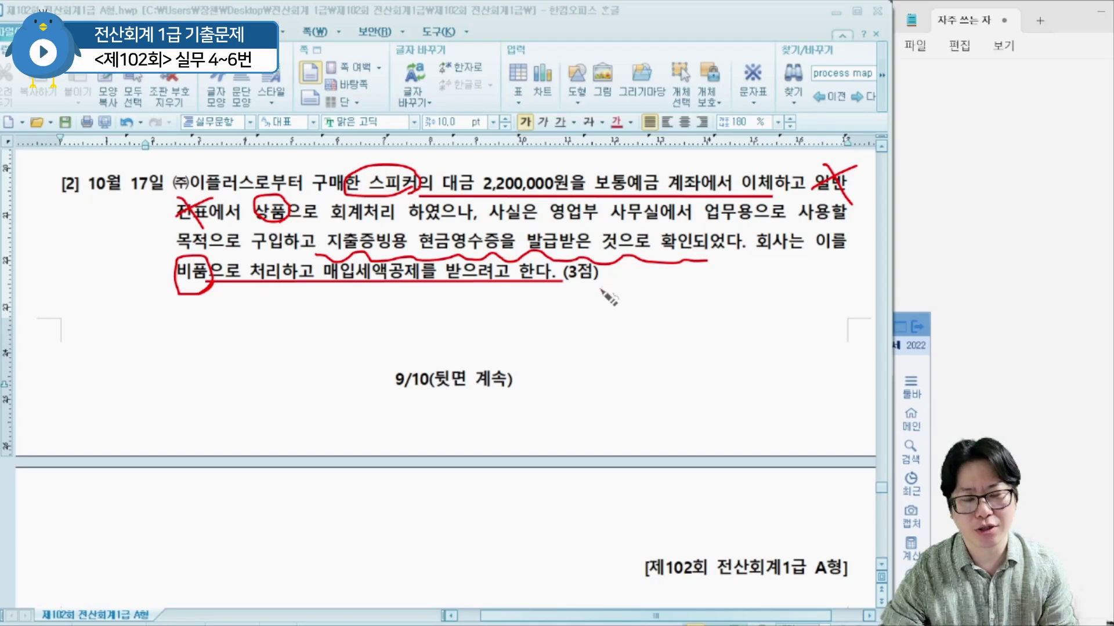
{"action": "key", "text": "Escape"}
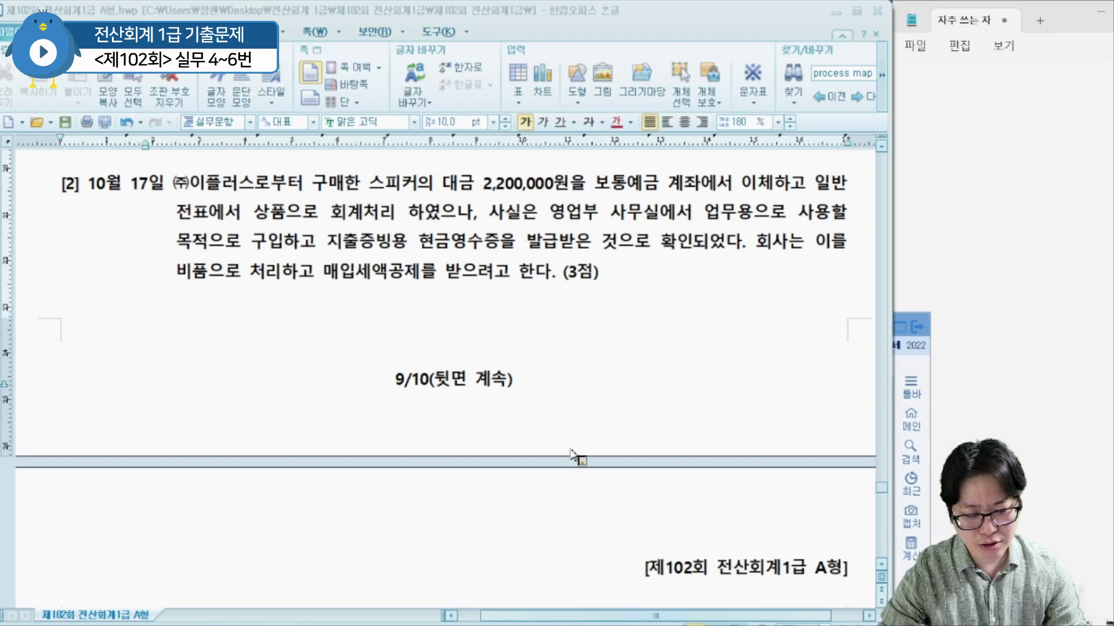
- Close 일반전표입력, open 매입매출전표입력 and position its window below the item [2] text
{"action": "key", "text": "alt+Tab"}
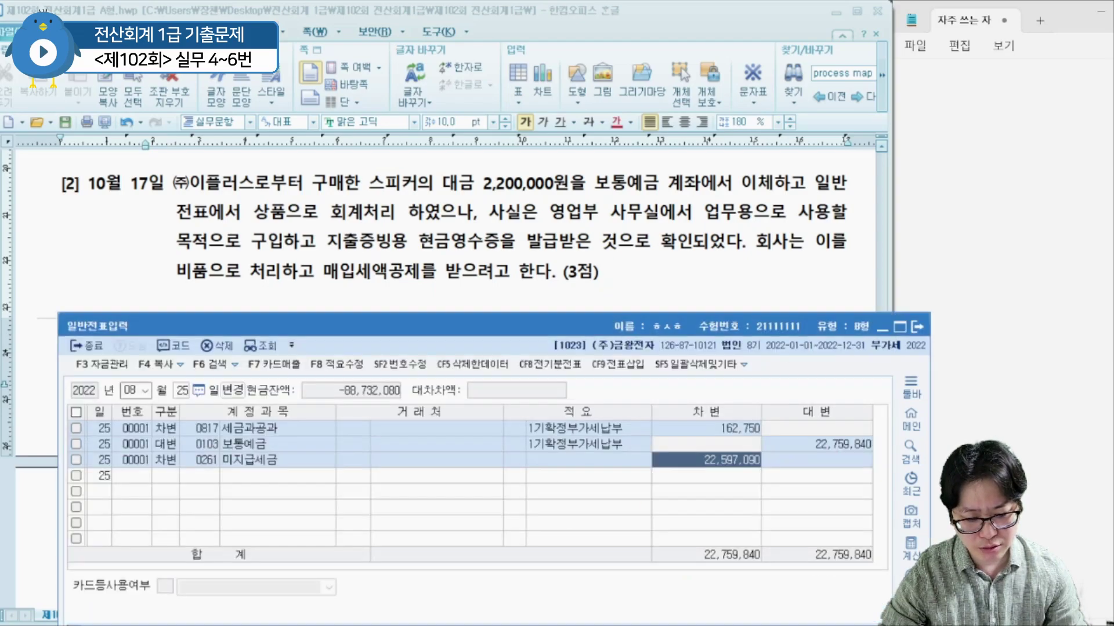
{"action": "left_click", "coordinate": [916, 326]}
{"action": "key", "text": "alt+Tab"}
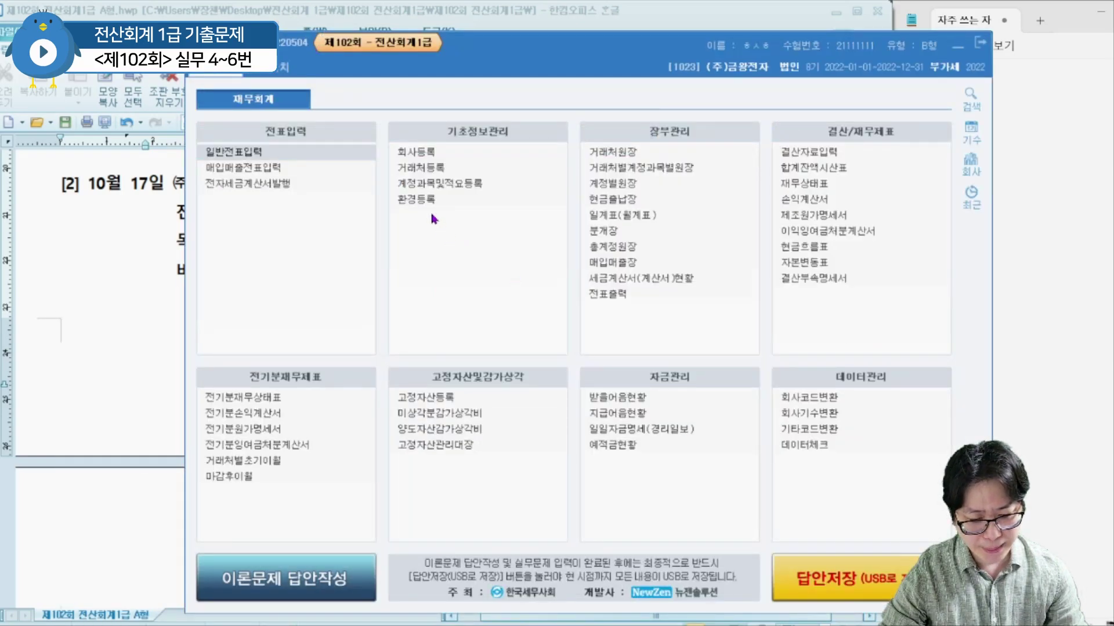
{"action": "left_click", "coordinate": [957, 45]}
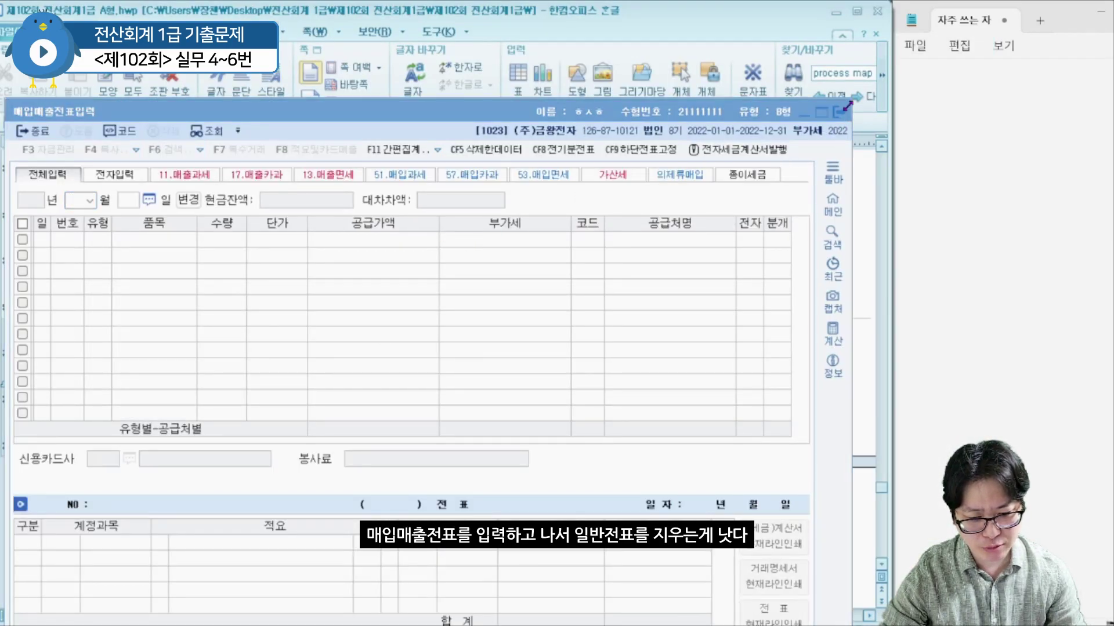
{"action": "left_click_drag", "start_coordinate": [848, 106], "coordinate": [1007, 336]}
{"action": "left_click_drag", "start_coordinate": [603, 194], "coordinate": [615, 318]}
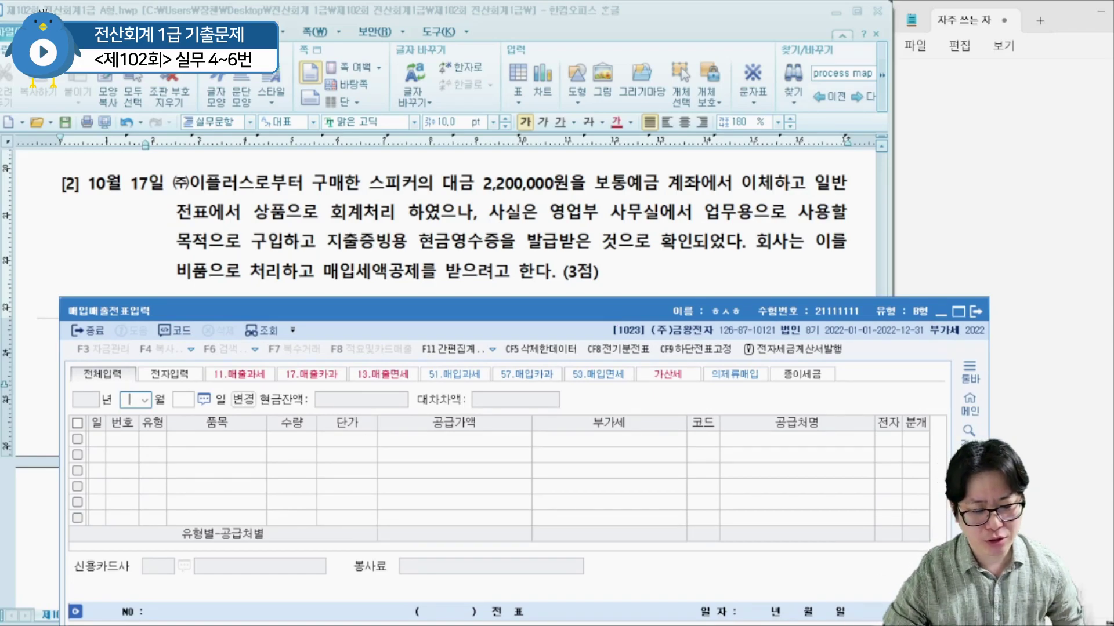
- Circle and cross out the 2,200,000원 amount in item [2], and clear the marks
{"action": "key", "text": "ctrl+2"}
{"action": "mouse_move", "coordinate": [556, 190]}
{"action": "left_mouse_down"}
{"action": "mouse_move", "coordinate": [497, 174]}
{"action": "mouse_move", "coordinate": [539, 191]}
{"action": "left_mouse_up"}
{"action": "left_click_drag", "start_coordinate": [555, 145], "coordinate": [489, 220]}
{"action": "left_click_drag", "start_coordinate": [486, 155], "coordinate": [554, 228]}
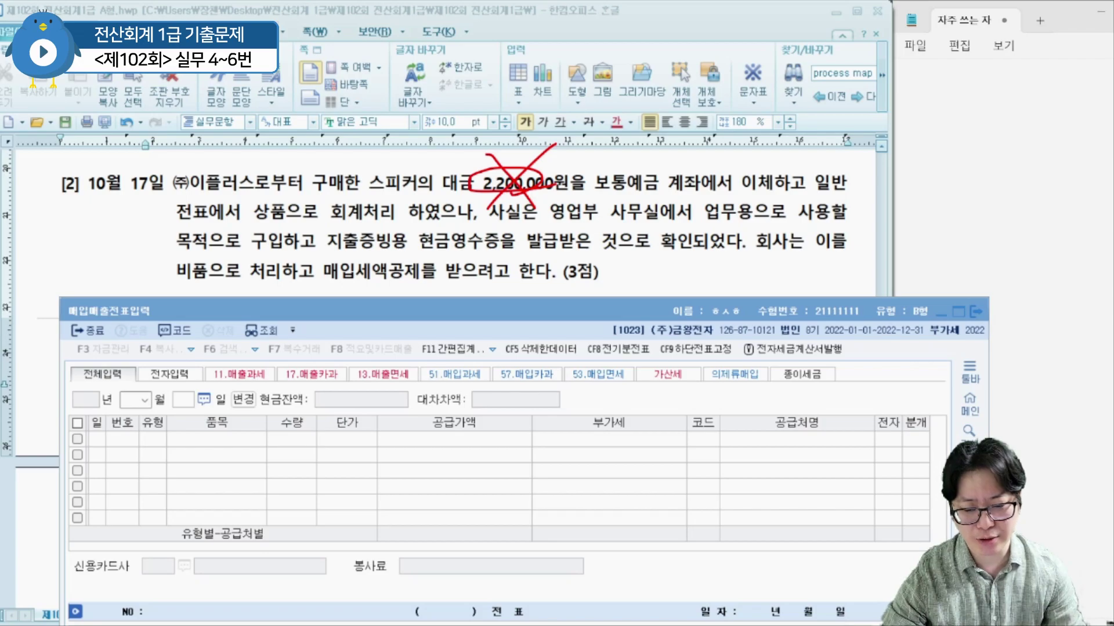
{"action": "key", "text": "Escape"}
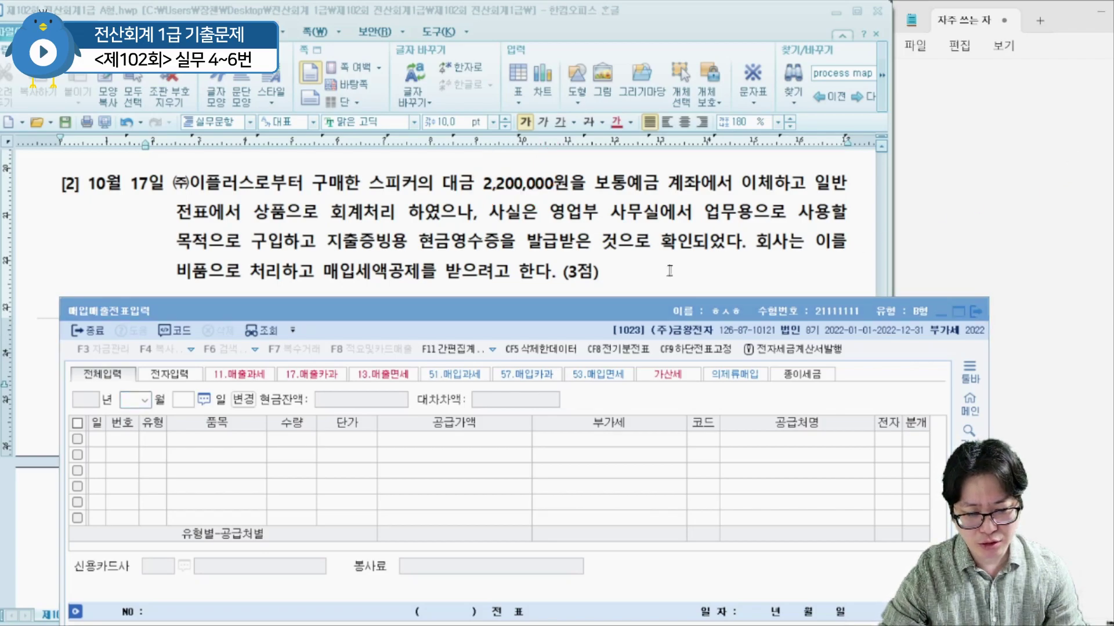
- Open the 매입매출전표입력 entries for October 17
{"action": "left_click_drag", "start_coordinate": [540, 318], "coordinate": [601, 321]}
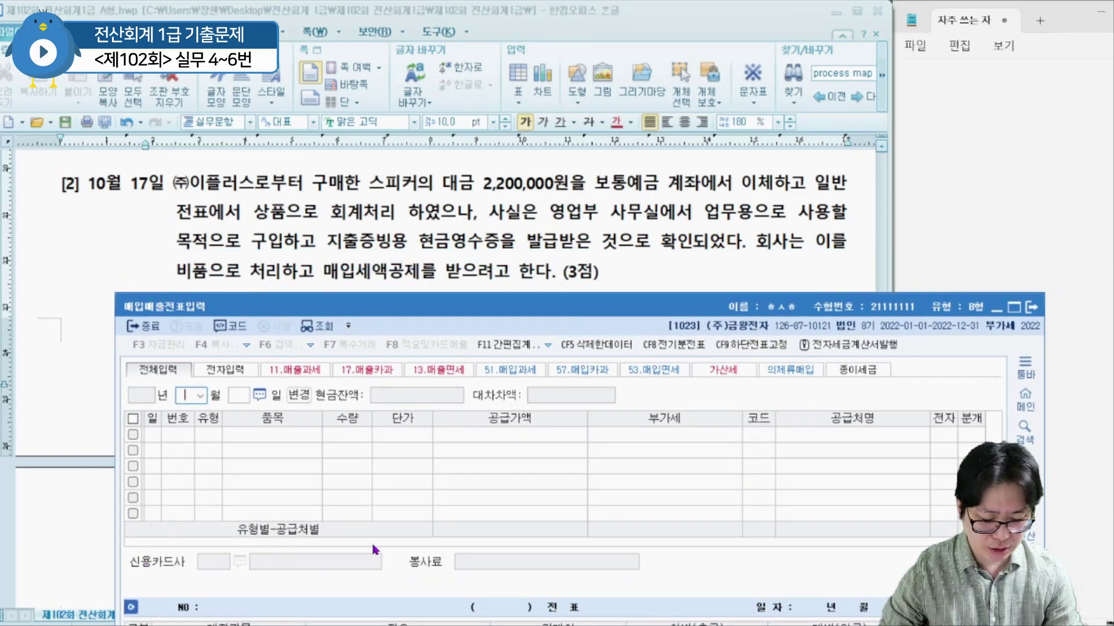
{"action": "type", "text": "10"}
{"action": "key", "text": "Return"}
{"action": "type", "text": "17"}
{"action": "key", "text": "Return"}
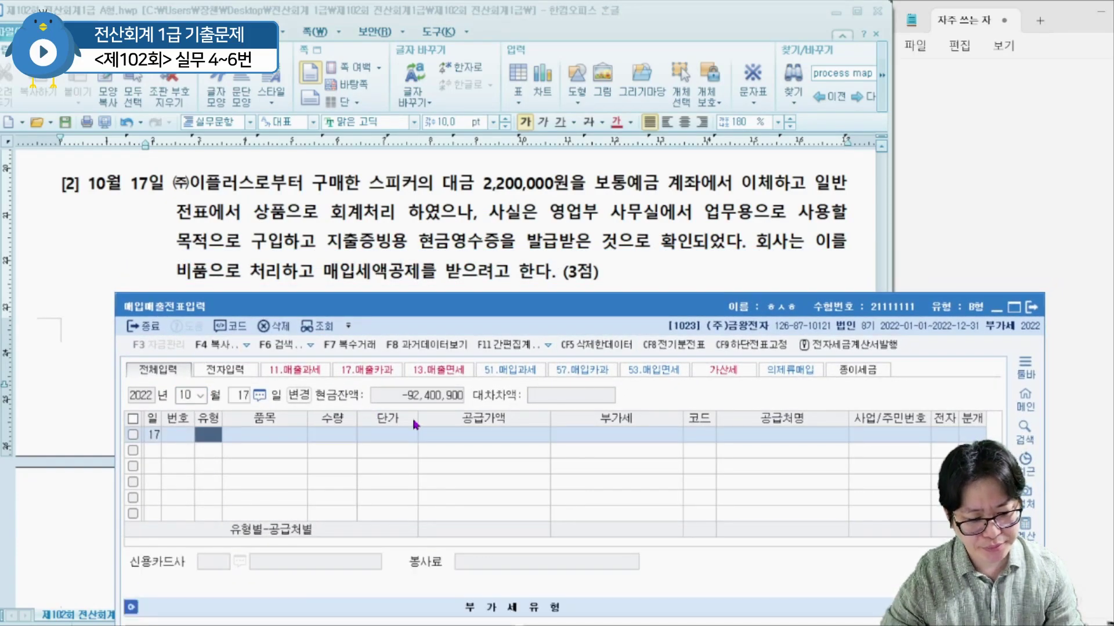
- Check the 부가세유형 list, annotate 스피커 with 과 and circle 현 of 현금영수증 in item [2], and clear the marks
{"action": "left_click_drag", "start_coordinate": [534, 311], "coordinate": [536, 214]}
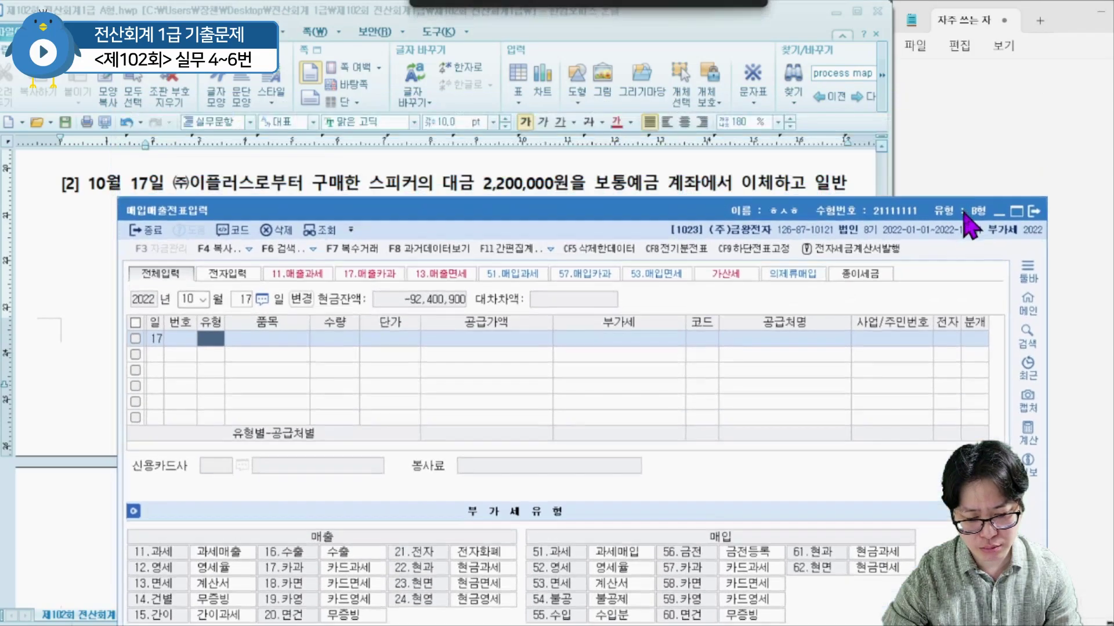
{"action": "mouse_move", "coordinate": [964, 216]}
{"action": "left_mouse_down"}
{"action": "mouse_move", "coordinate": [961, 336]}
{"action": "mouse_move", "coordinate": [948, 299]}
{"action": "mouse_move", "coordinate": [956, 336]}
{"action": "left_mouse_up"}
{"action": "left_click_drag", "start_coordinate": [360, 193], "coordinate": [418, 194]}
{"action": "mouse_move", "coordinate": [390, 157]}
{"action": "left_mouse_down"}
{"action": "mouse_move", "coordinate": [381, 163]}
{"action": "mouse_move", "coordinate": [401, 164]}
{"action": "mouse_move", "coordinate": [400, 180]}
{"action": "mouse_move", "coordinate": [411, 166]}
{"action": "mouse_move", "coordinate": [383, 177]}
{"action": "mouse_move", "coordinate": [412, 158]}
{"action": "left_mouse_up"}
{"action": "left_click_drag", "start_coordinate": [415, 236], "coordinate": [441, 259]}
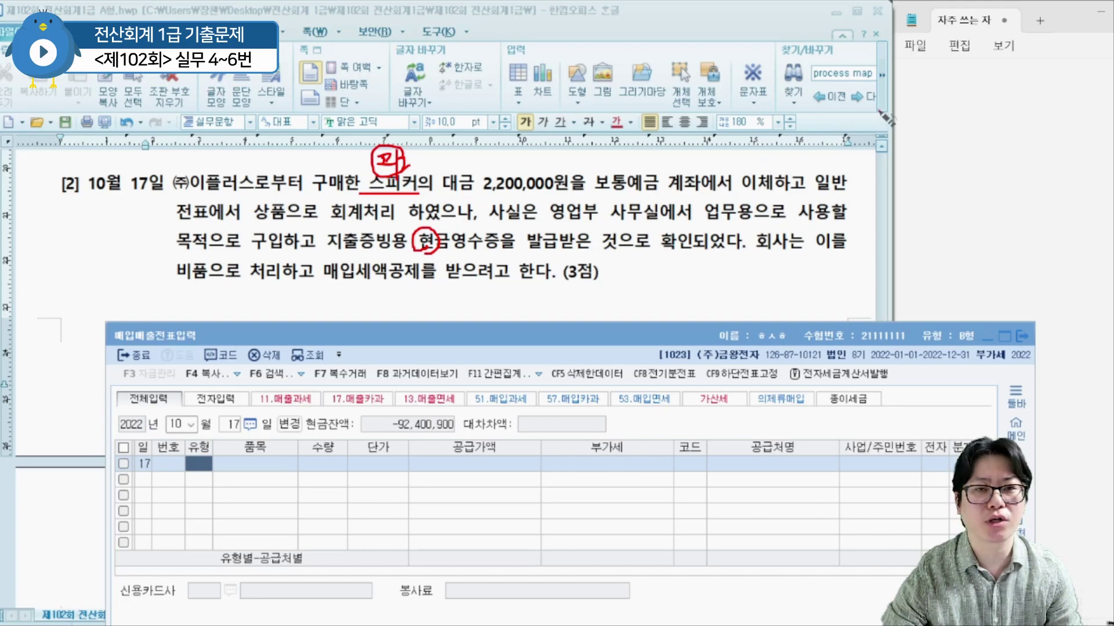
{"action": "key", "text": "e"}
- Set the October 17 entry's 유형 to 61.현과 and enter 2,200,000 as its 공급가액
{"action": "left_click_drag", "start_coordinate": [693, 335], "coordinate": [647, 99]}
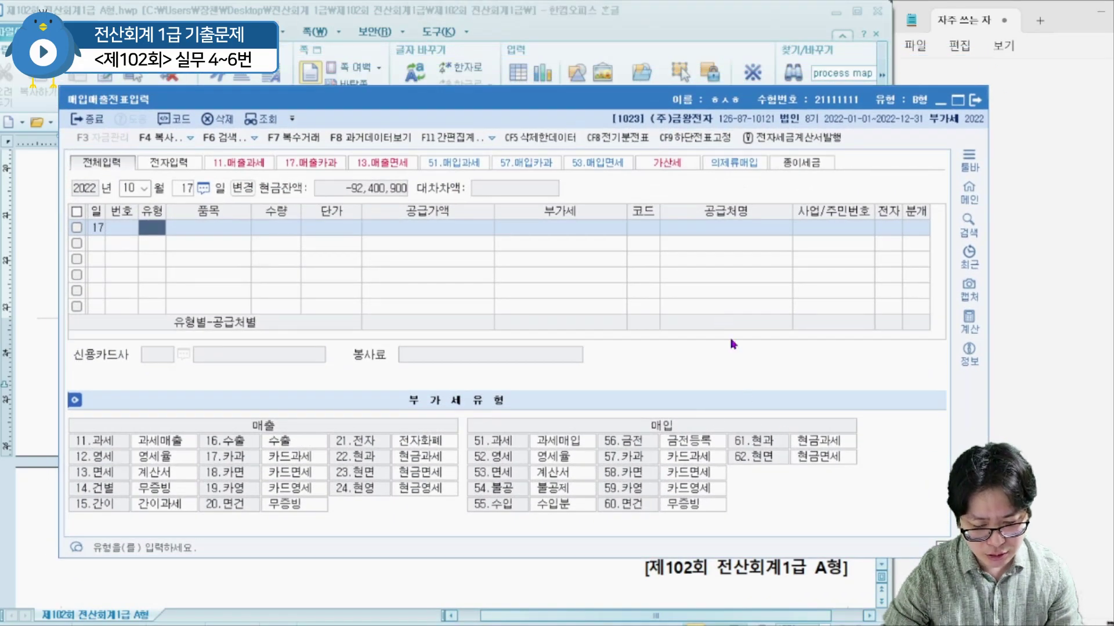
{"action": "type", "text": "61"}
{"action": "key", "text": "Return"}
{"action": "key", "text": "Return"}
{"action": "key", "text": "Return"}
{"action": "left_click_drag", "start_coordinate": [522, 101], "coordinate": [509, 311]}
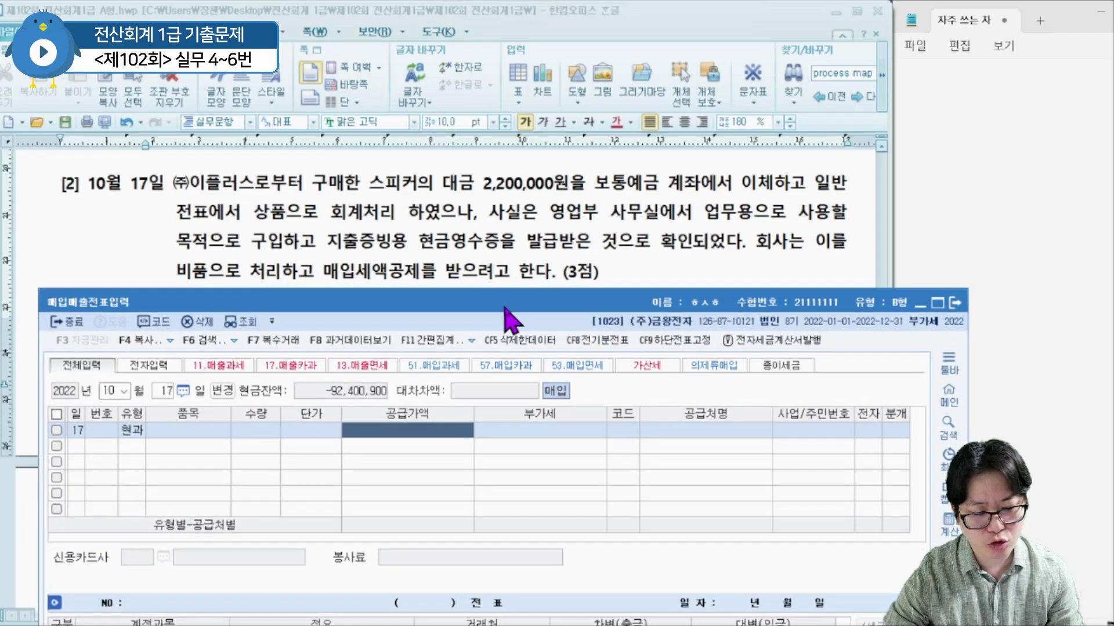
{"action": "type", "text": "2,200,000"}
{"action": "key", "text": "Return"}
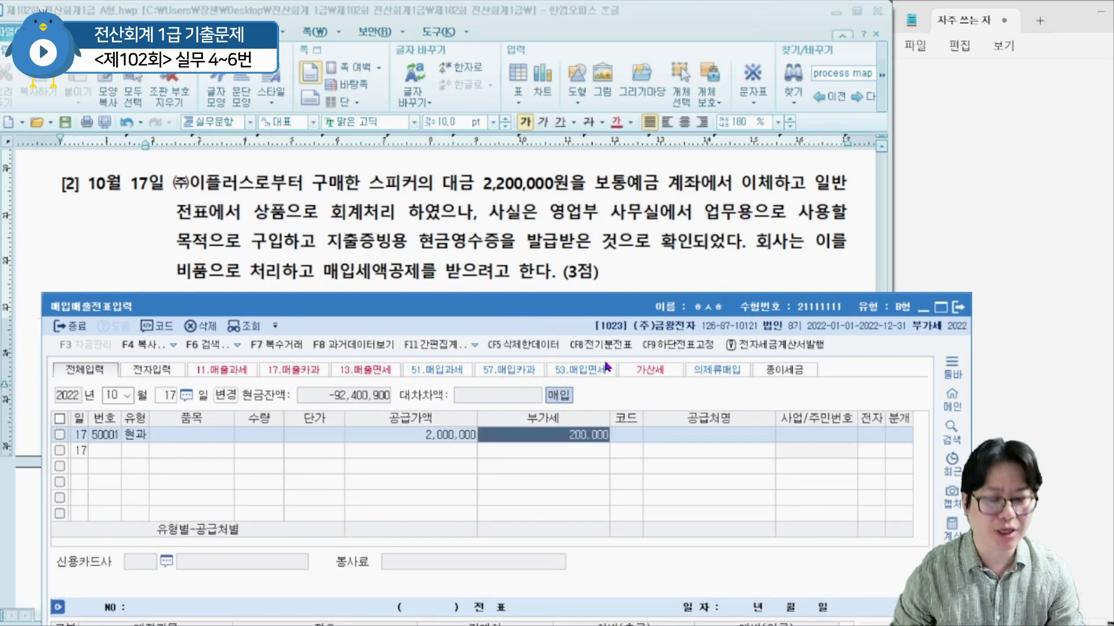
- Set the October 17 entry's supplier to (주)이플러스 and its 분개 type to 3 혼합
{"action": "key", "text": "Return"}
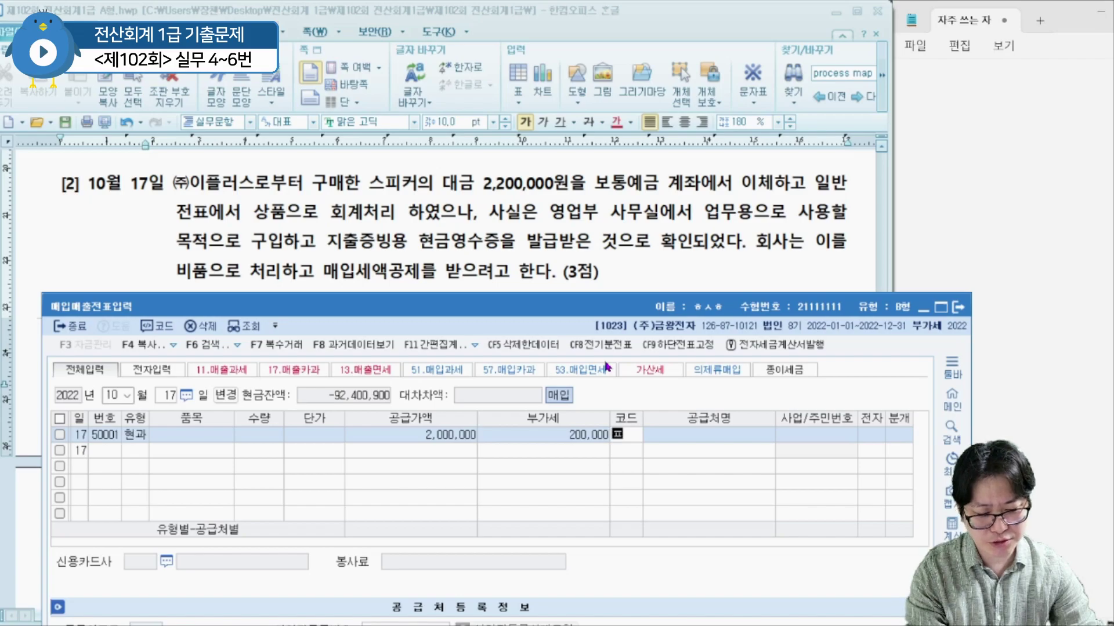
{"action": "type", "text": "플"}
{"action": "key", "text": "Return"}
{"action": "key", "text": "Return"}
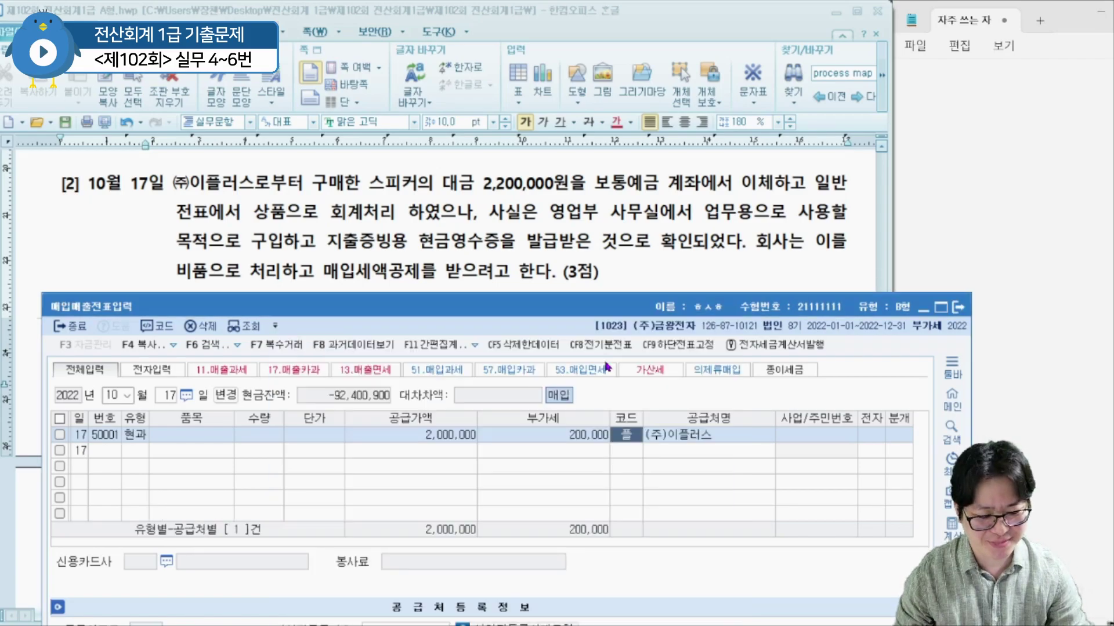
{"action": "key", "text": "Return"}
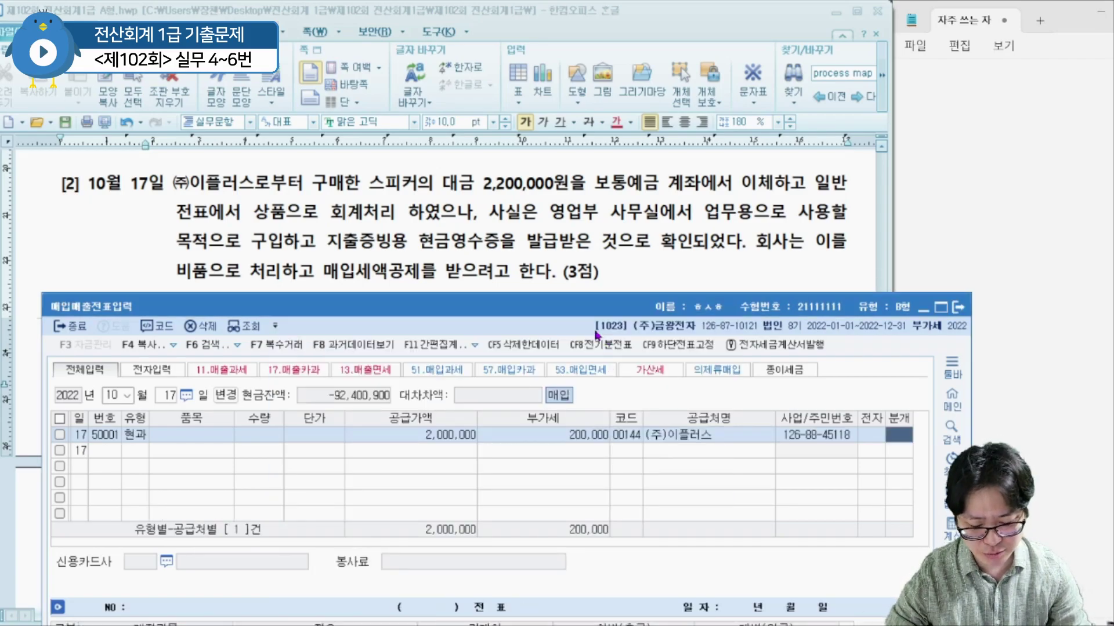
{"action": "type", "text": "3"}
{"action": "key", "text": "Return"}
- Change the October 17 purchase entry's 원재료 debit line to account 0212 비품
{"action": "left_click_drag", "start_coordinate": [472, 307], "coordinate": [447, 124]}
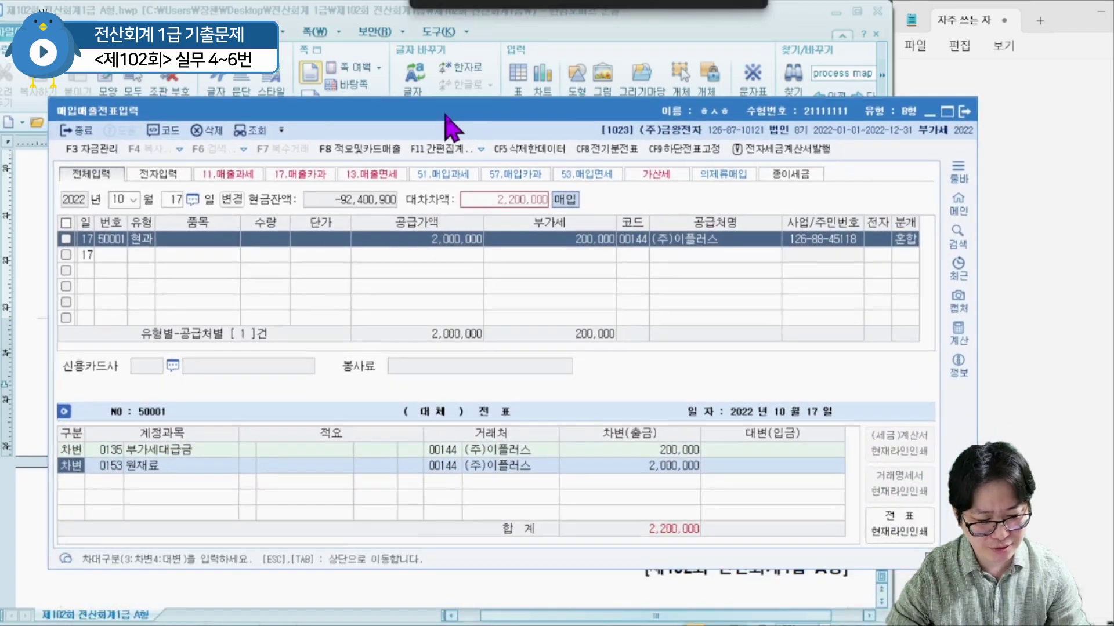
{"action": "key", "text": "Return"}
{"action": "type", "text": "비품"}
{"action": "key", "text": "Return"}
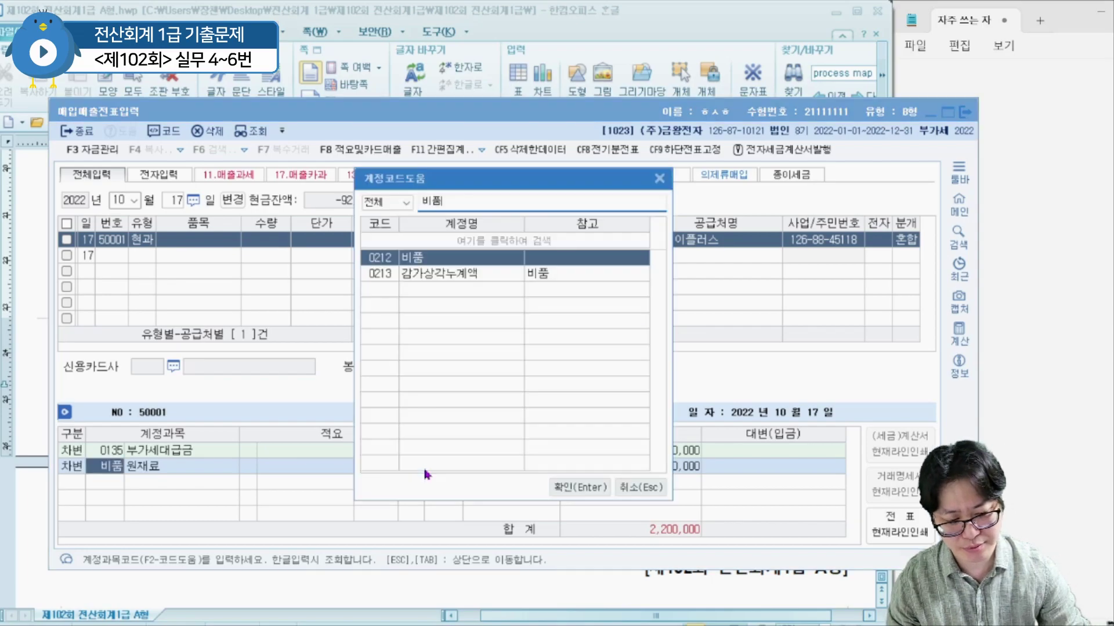
{"action": "key", "text": "Return"}
{"action": "key", "text": "Return"}
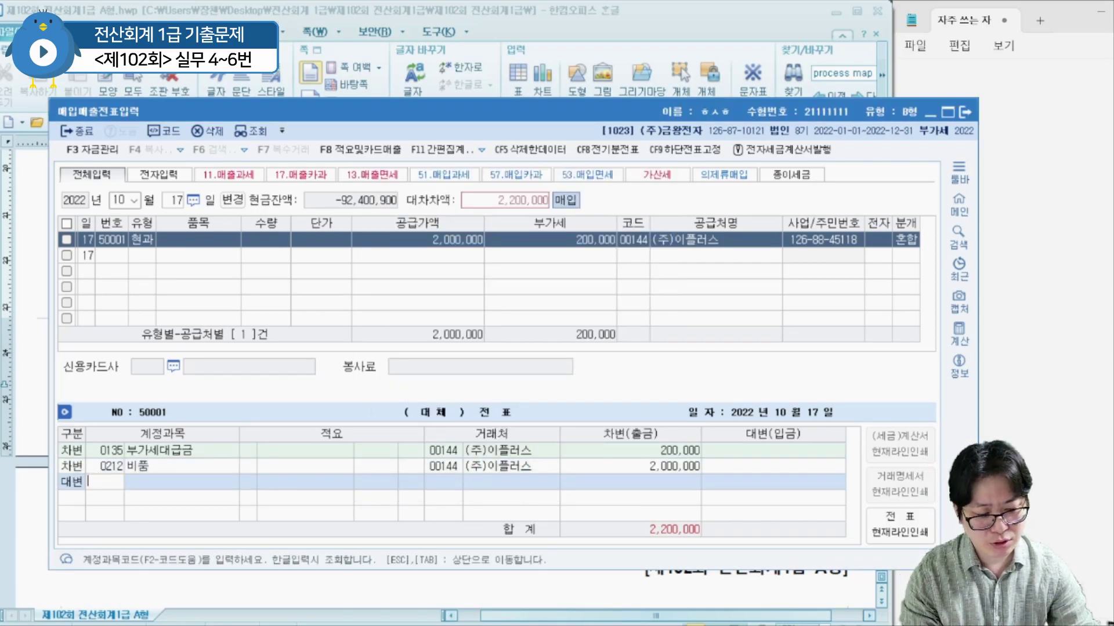
- Credit 보통예금 with 2,200,000 in the October 17 purchase entry and close 매입매출전표입력
{"action": "type", "text": "보통"}
{"action": "key", "text": "Return"}
{"action": "key", "text": "Return"}
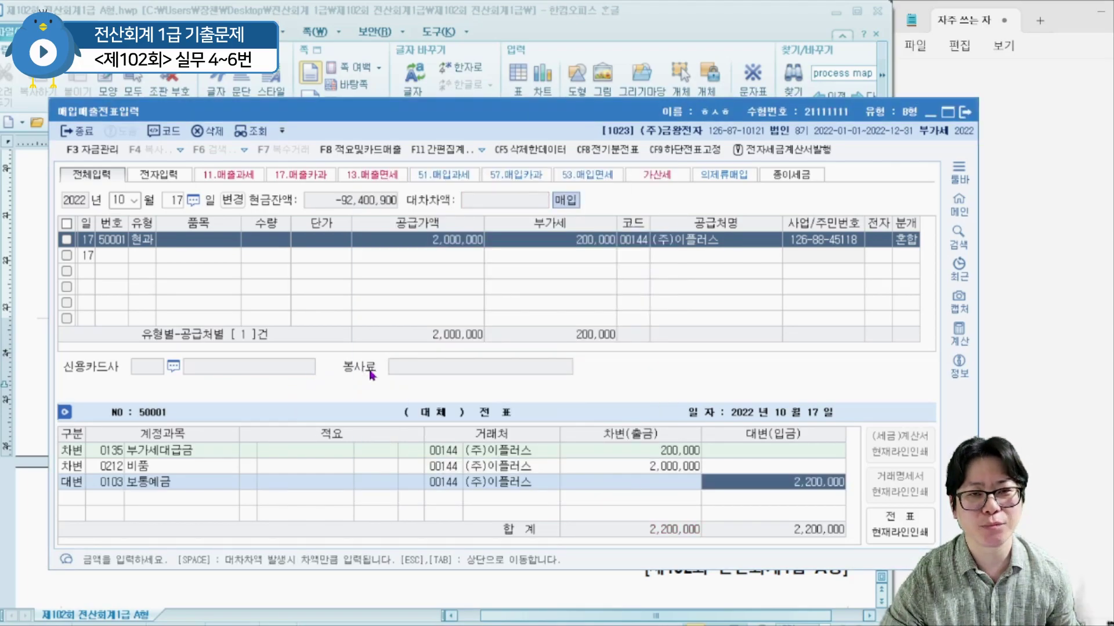
{"action": "left_click_drag", "start_coordinate": [734, 120], "coordinate": [817, 127]}
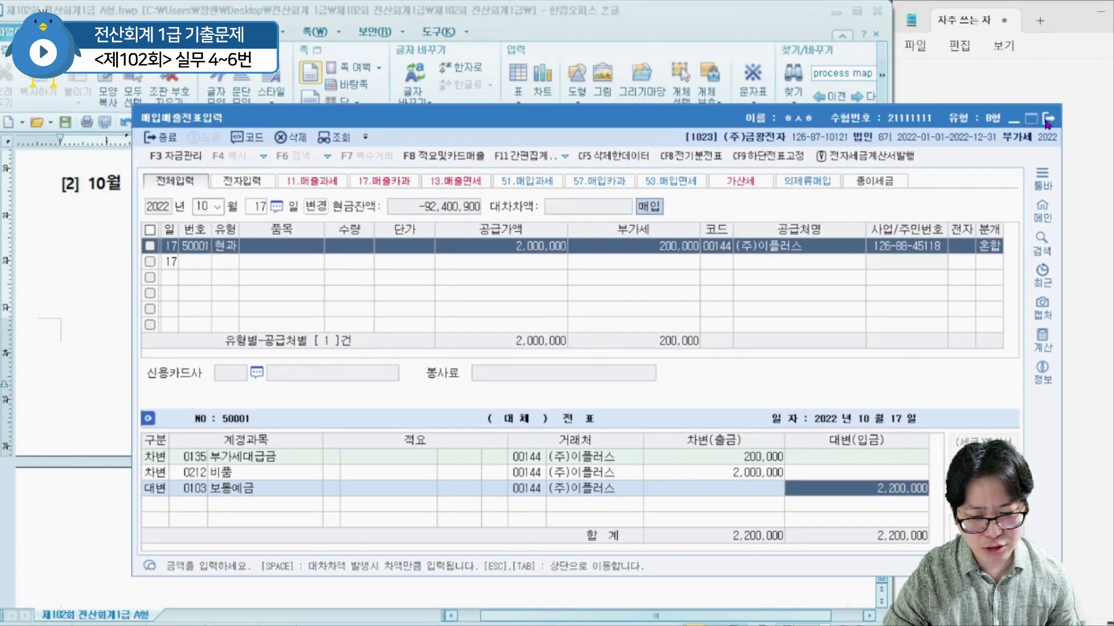
{"action": "left_click", "coordinate": [1048, 119]}
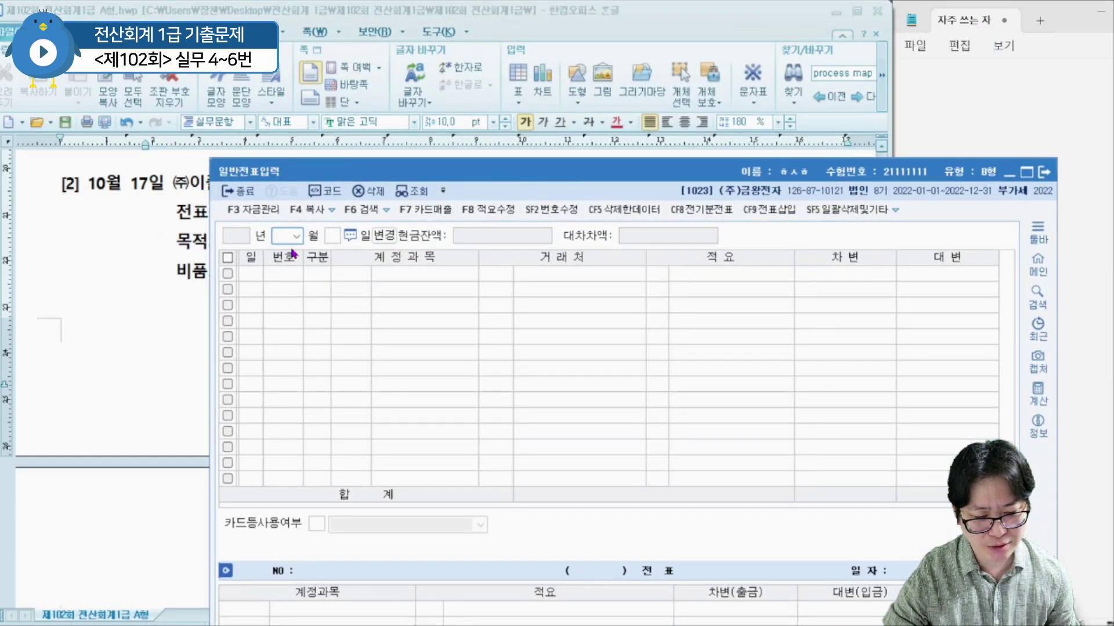
- Delete the October 17 상품 and 보통예금 lines from 일반전표입력 and close that window
{"action": "type", "text": "10"}
{"action": "key", "text": "Return"}
{"action": "type", "text": "17"}
{"action": "key", "text": "Return"}
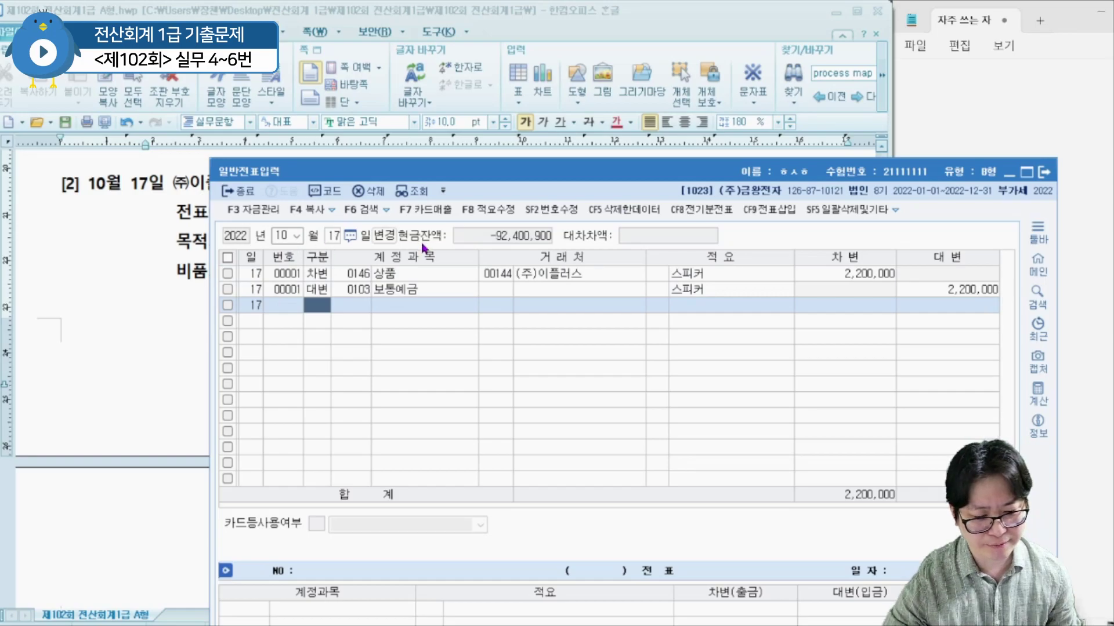
{"action": "left_click", "coordinate": [337, 273]}
{"action": "left_click", "coordinate": [235, 259]}
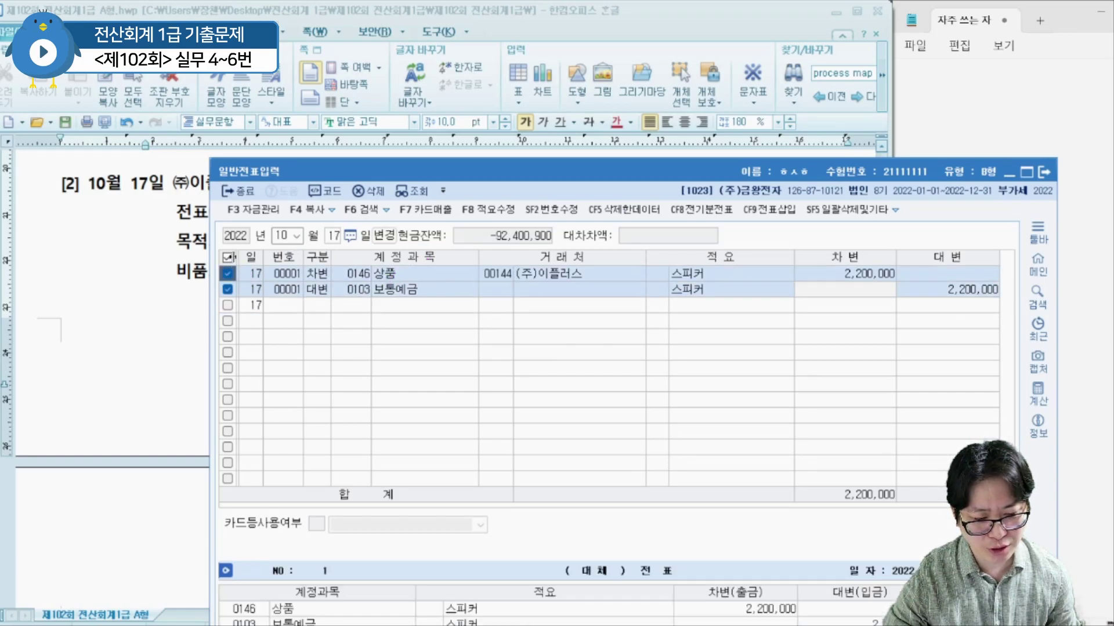
{"action": "left_click", "coordinate": [372, 194]}
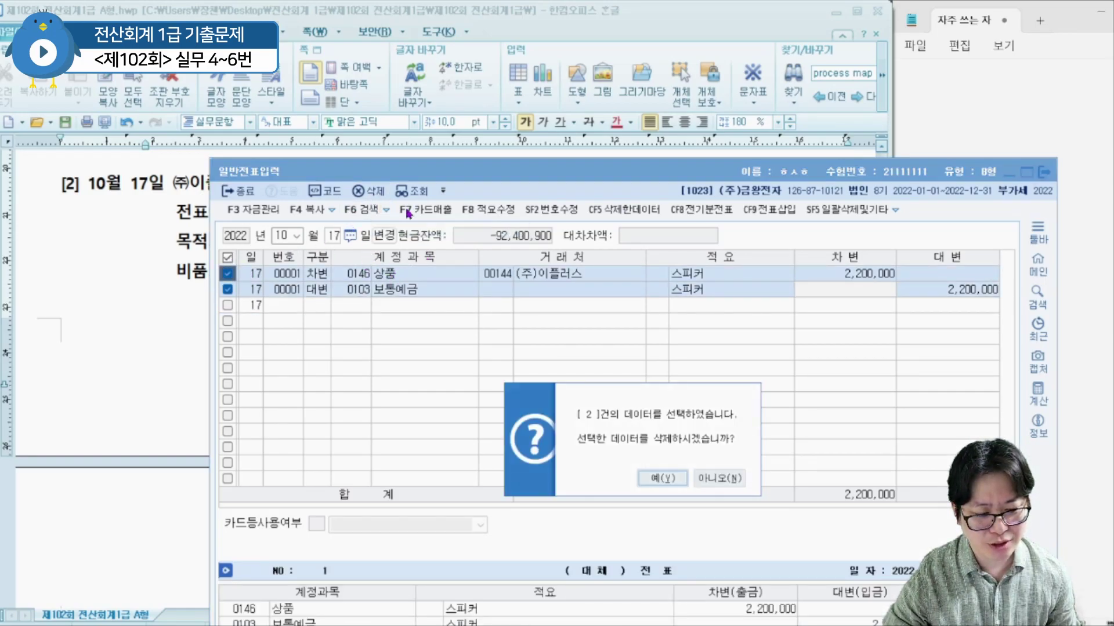
{"action": "left_click", "coordinate": [664, 479]}
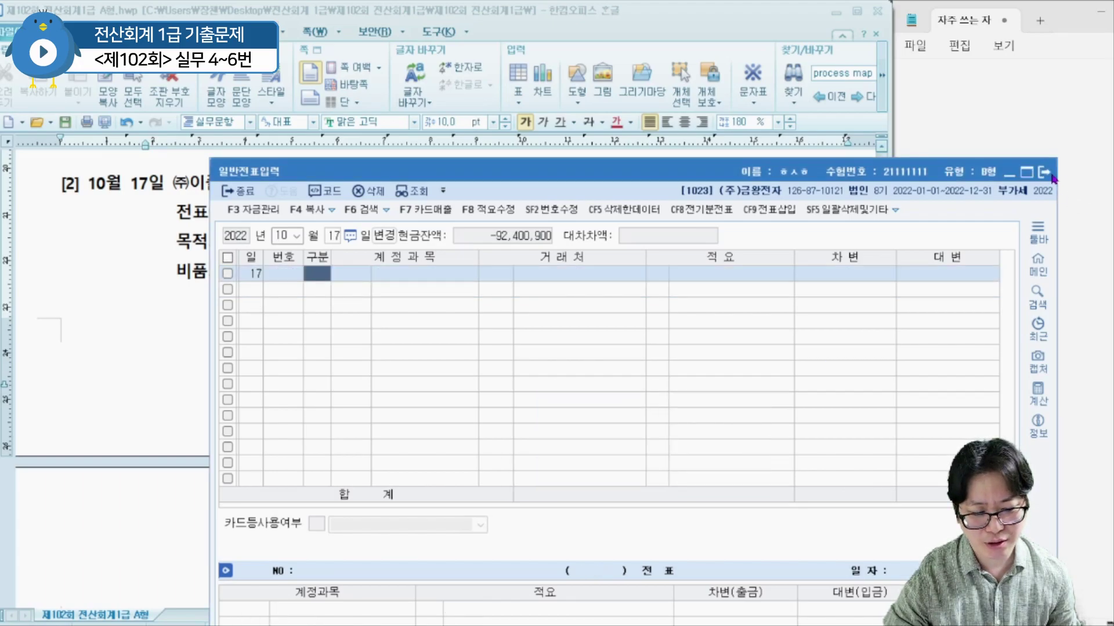
{"action": "left_click", "coordinate": [1050, 174]}
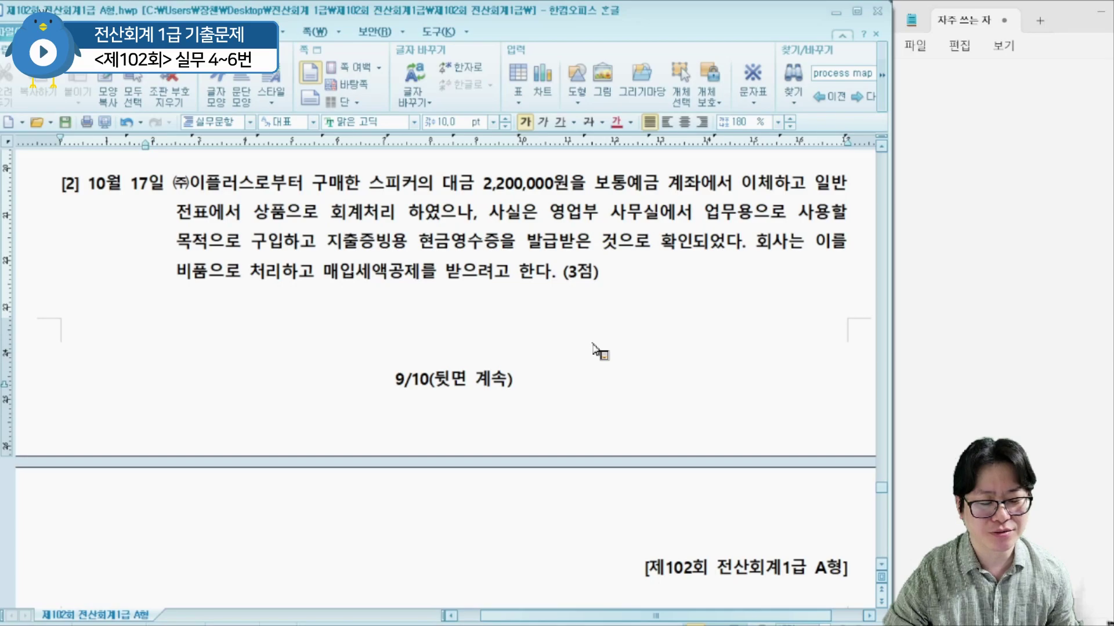
- Go to 문제5 of the exam document, circle its (9점) score, and clear the mark
{"action": "scroll", "coordinate": [593, 346], "scroll_direction": "down", "scroll_amount": 10}
{"action": "scroll", "coordinate": [593, 347], "scroll_direction": "up", "scroll_amount": 2}
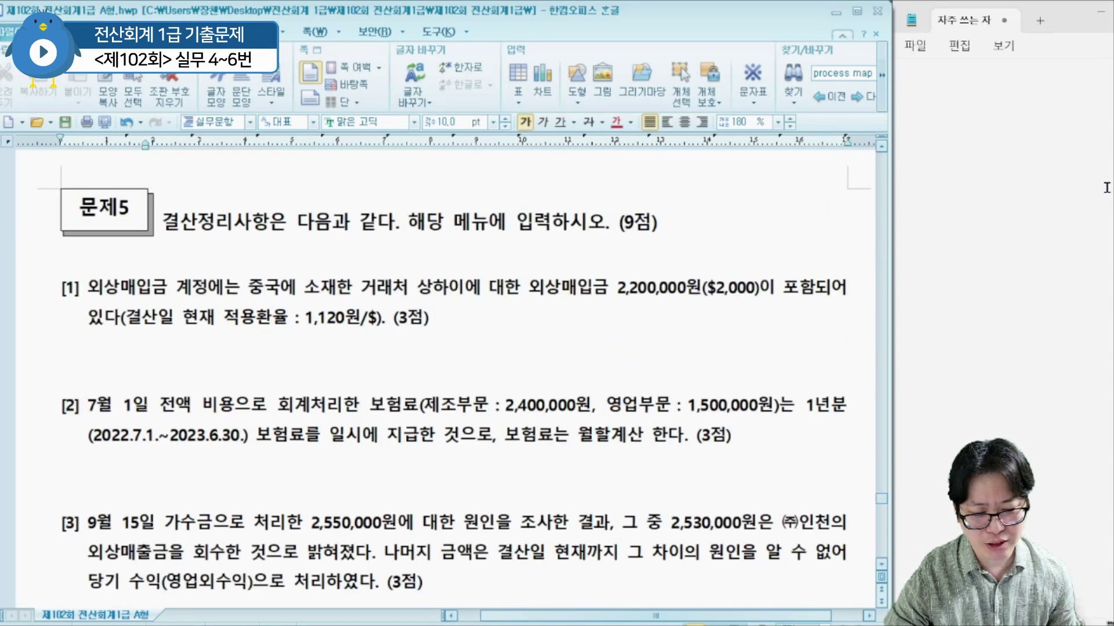
{"action": "mouse_move", "coordinate": [652, 238]}
{"action": "left_mouse_down"}
{"action": "mouse_move", "coordinate": [638, 206]}
{"action": "mouse_move", "coordinate": [653, 239]}
{"action": "left_mouse_up"}
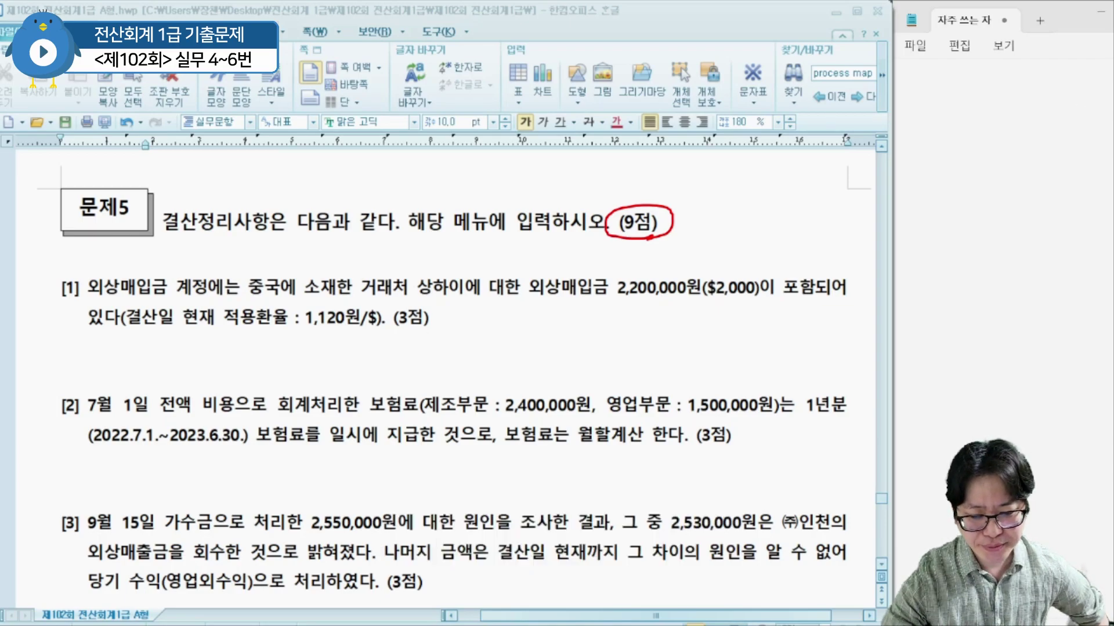
{"action": "key", "text": "Escape"}
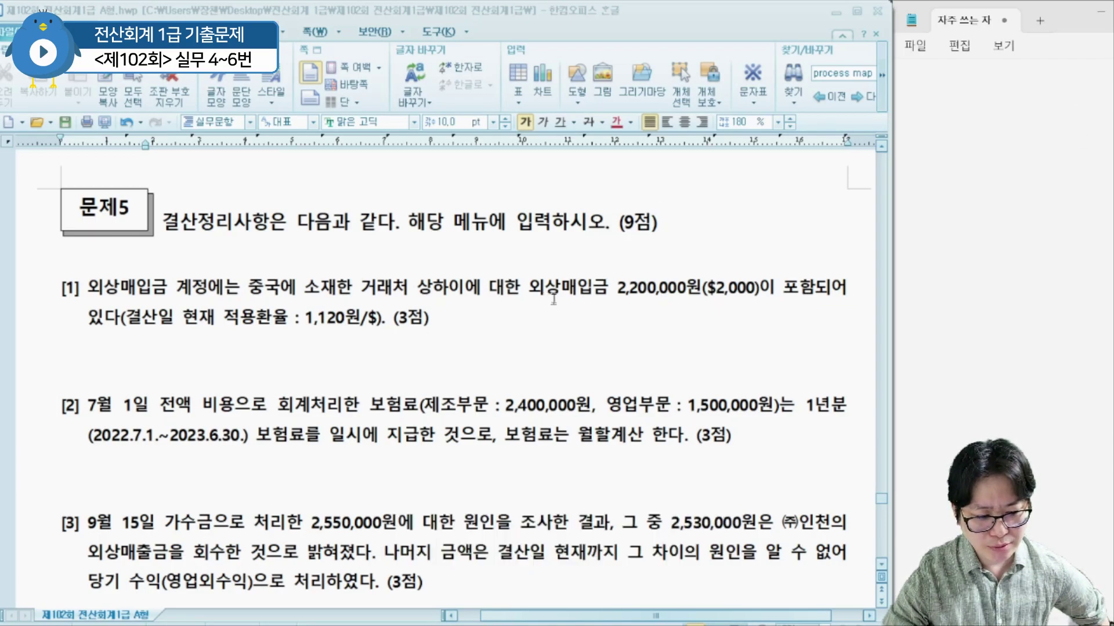
- In 문제5 item [1], underline 외상매입금 2,200,000원 and the 1,120원/$ closing rate in red, and circle $2,000
{"action": "scroll", "coordinate": [561, 299], "scroll_direction": "down", "scroll_amount": 1}
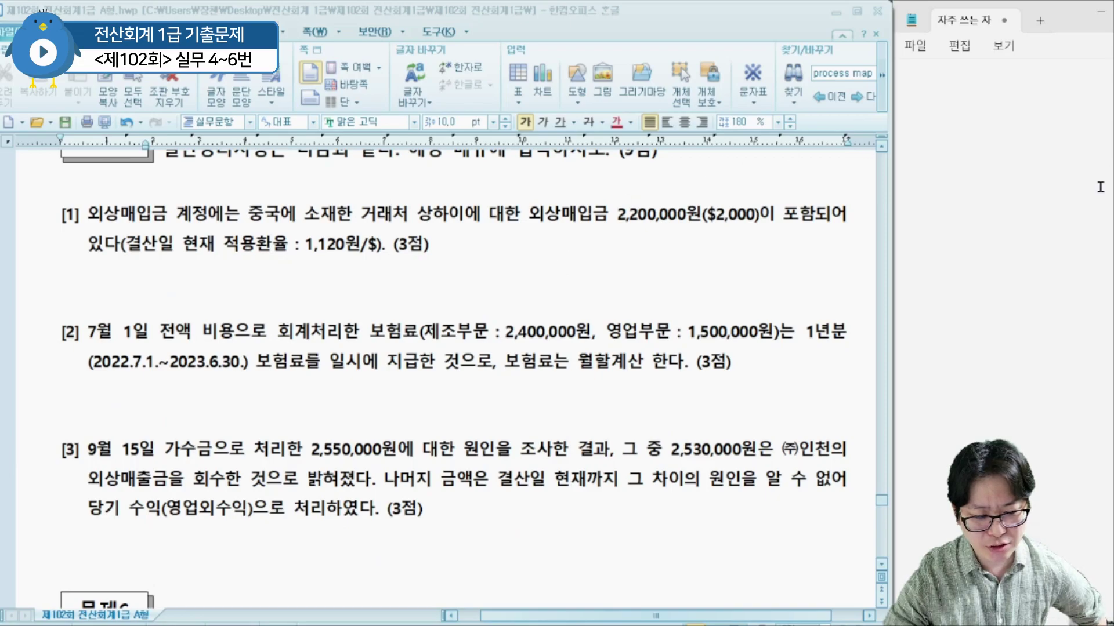
{"action": "left_click", "coordinate": [882, 565]}
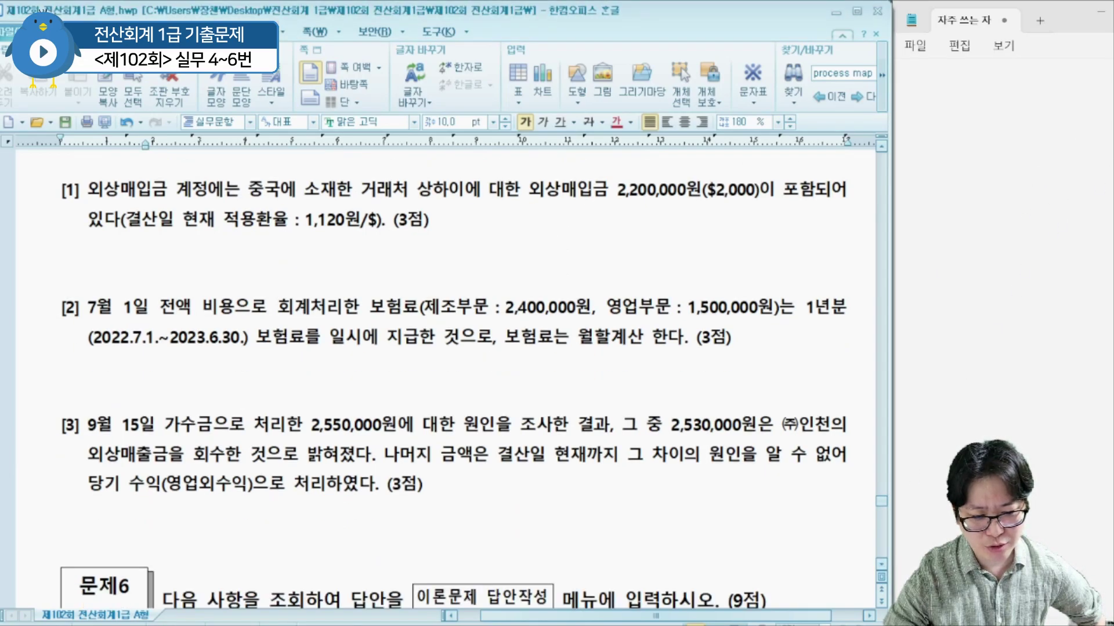
{"action": "key", "text": "ctrl+2"}
{"action": "mouse_move", "coordinate": [523, 199]}
{"action": "left_mouse_down"}
{"action": "mouse_move", "coordinate": [699, 199]}
{"action": "mouse_move", "coordinate": [757, 181]}
{"action": "mouse_move", "coordinate": [750, 202]}
{"action": "left_mouse_up"}
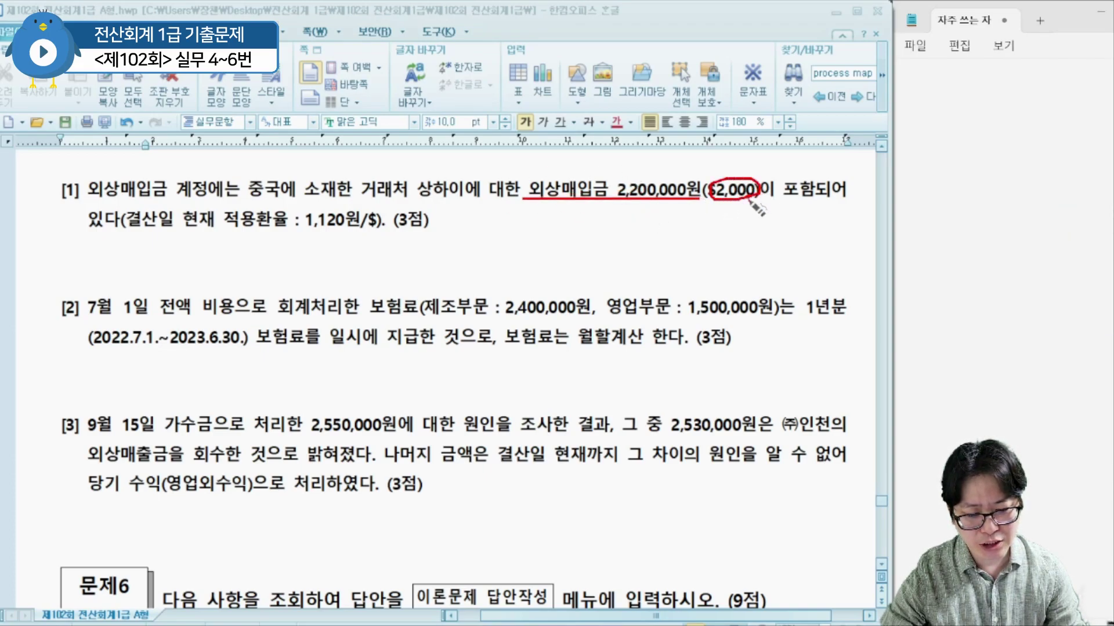
{"action": "left_click_drag", "start_coordinate": [119, 231], "coordinate": [385, 232]}
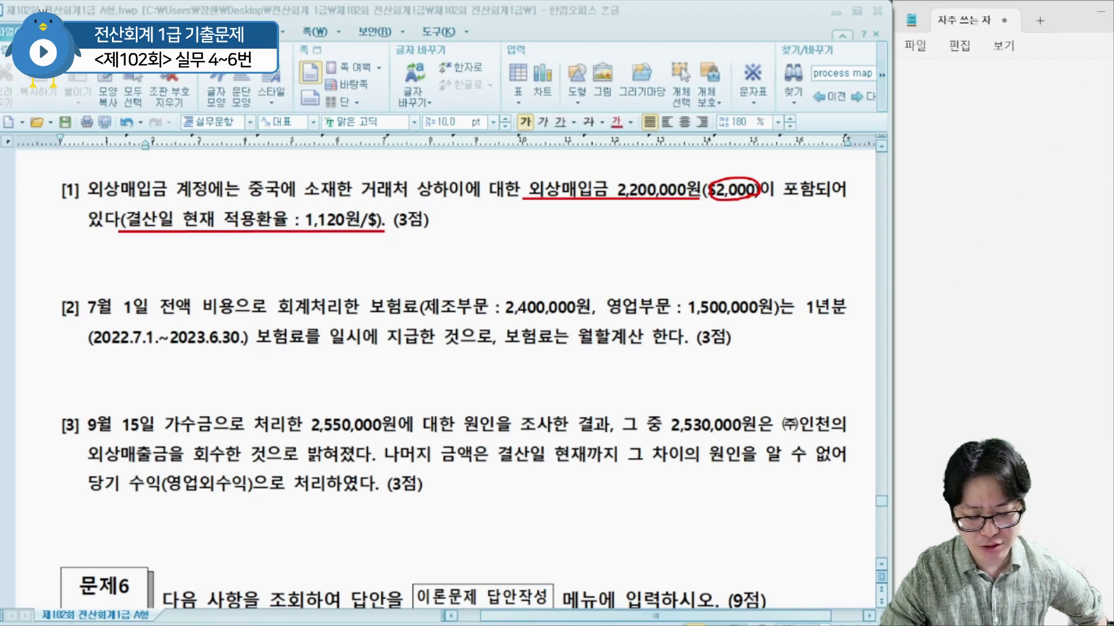
- Open 일반전표입력 for December 31 and place it below the text of item [1]
{"action": "key", "text": "alt+Tab"}
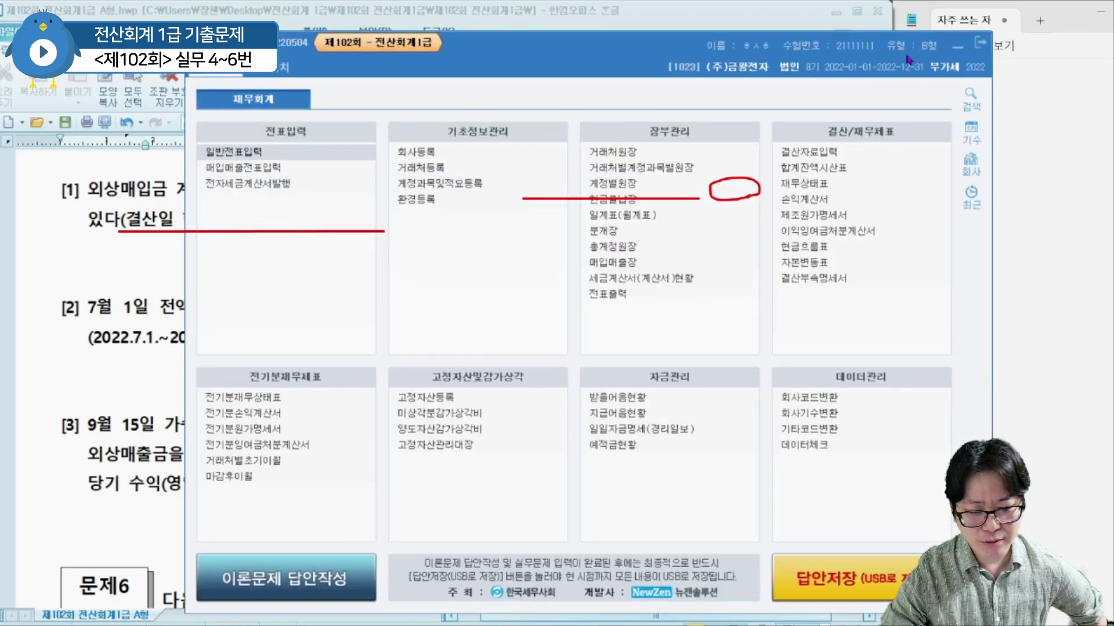
{"action": "left_click", "coordinate": [957, 46]}
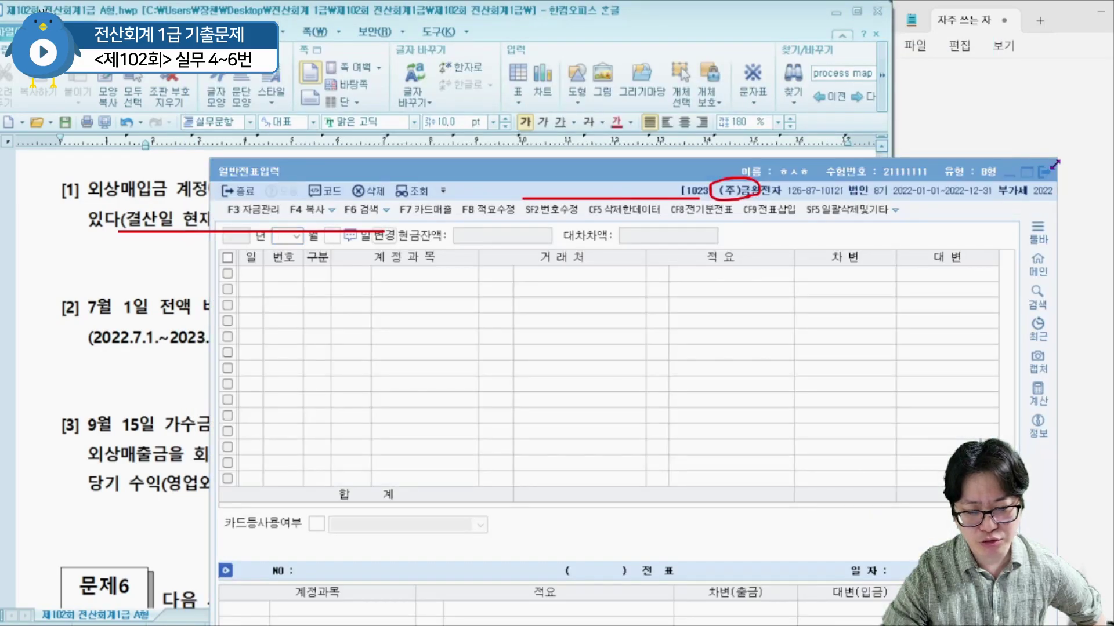
{"action": "left_click", "coordinate": [1055, 164]}
{"action": "left_click_drag", "start_coordinate": [758, 273], "coordinate": [705, 268]}
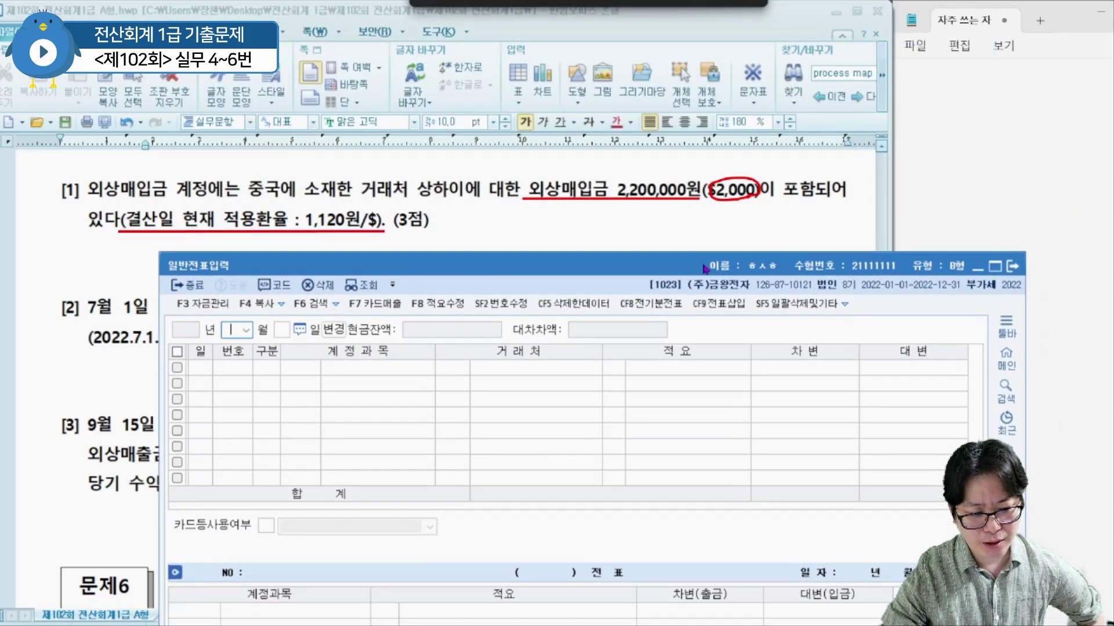
{"action": "type", "text": "31"}
{"action": "key", "text": "Return"}
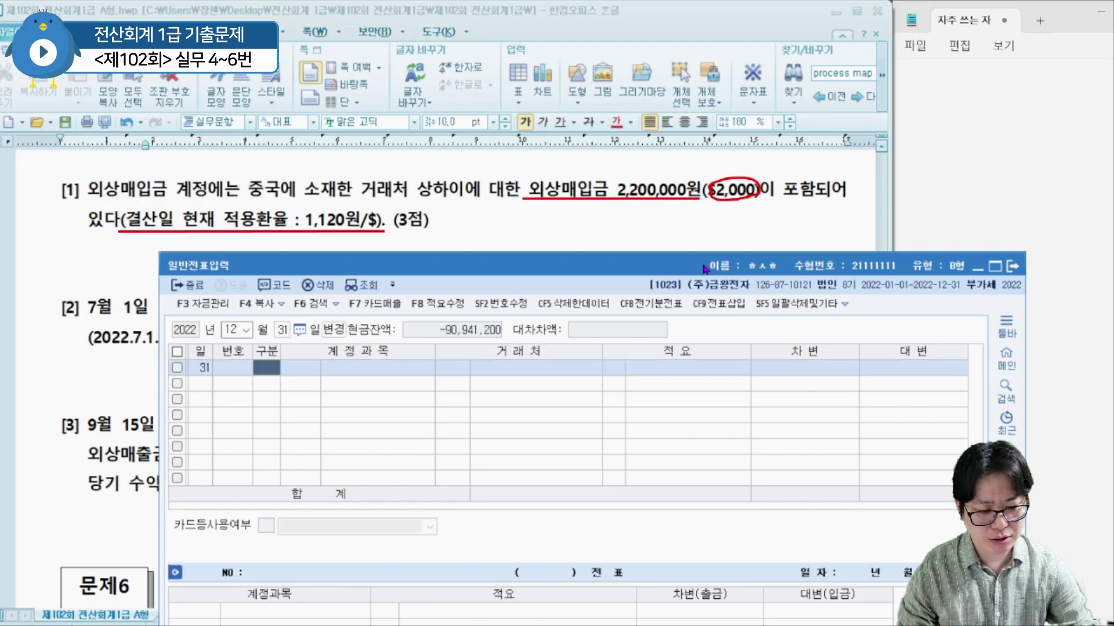
{"action": "left_click_drag", "start_coordinate": [493, 270], "coordinate": [436, 290]}
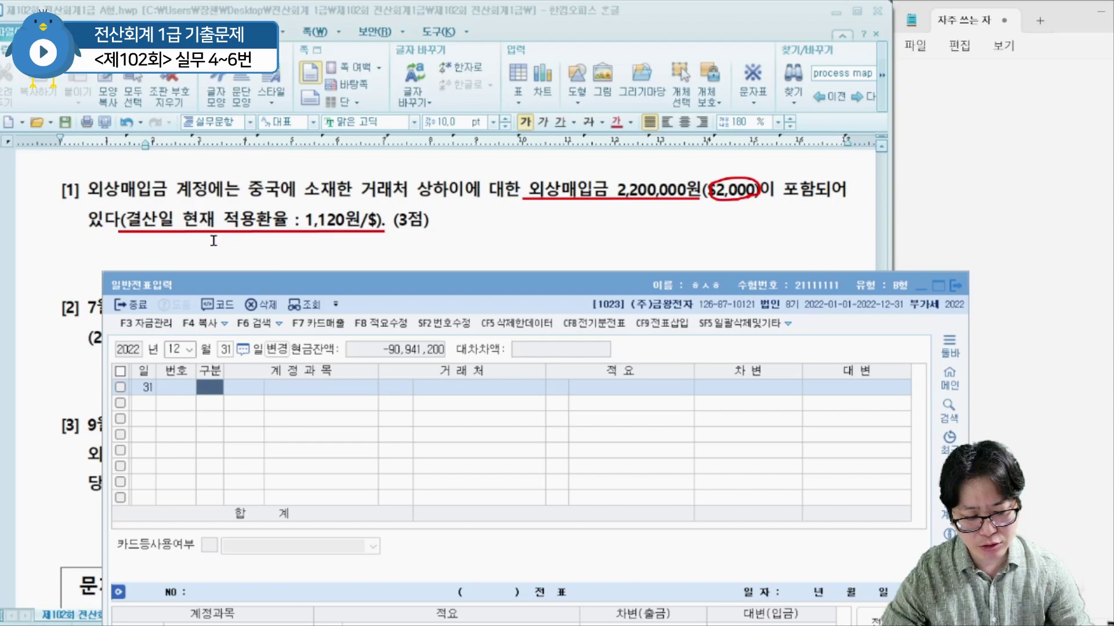
- Add the red text annotation 2,240,000 under the closing rate in item [1]
{"action": "left_click_drag", "start_coordinate": [194, 232], "coordinate": [193, 270]}
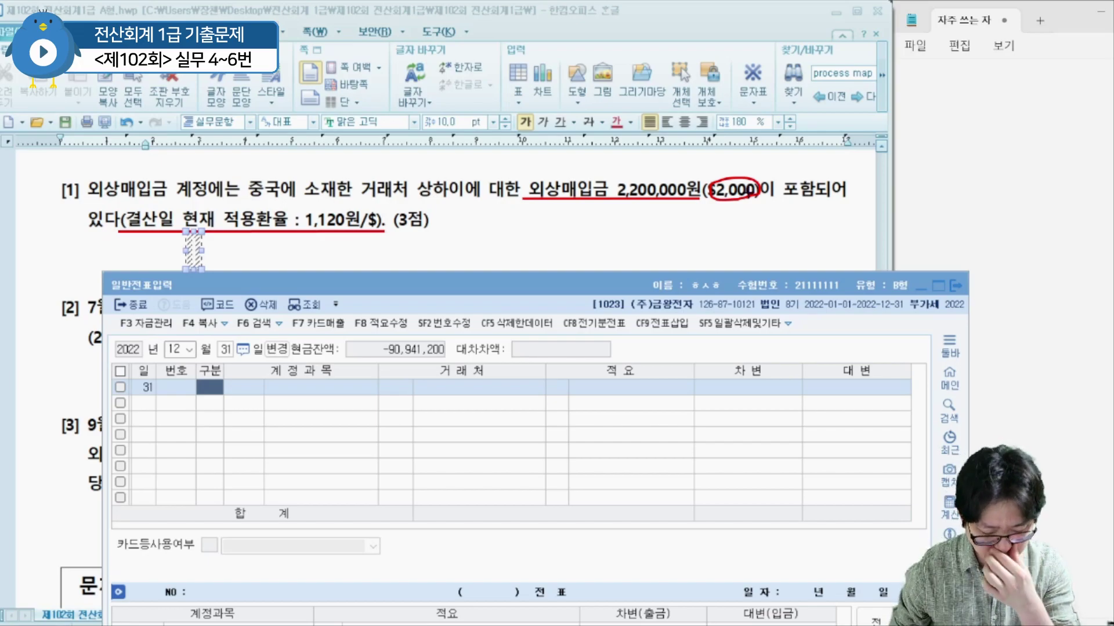
{"action": "type", "text": "22"}
{"action": "key", "text": "BackSpace"}
{"action": "type", "text": ","}
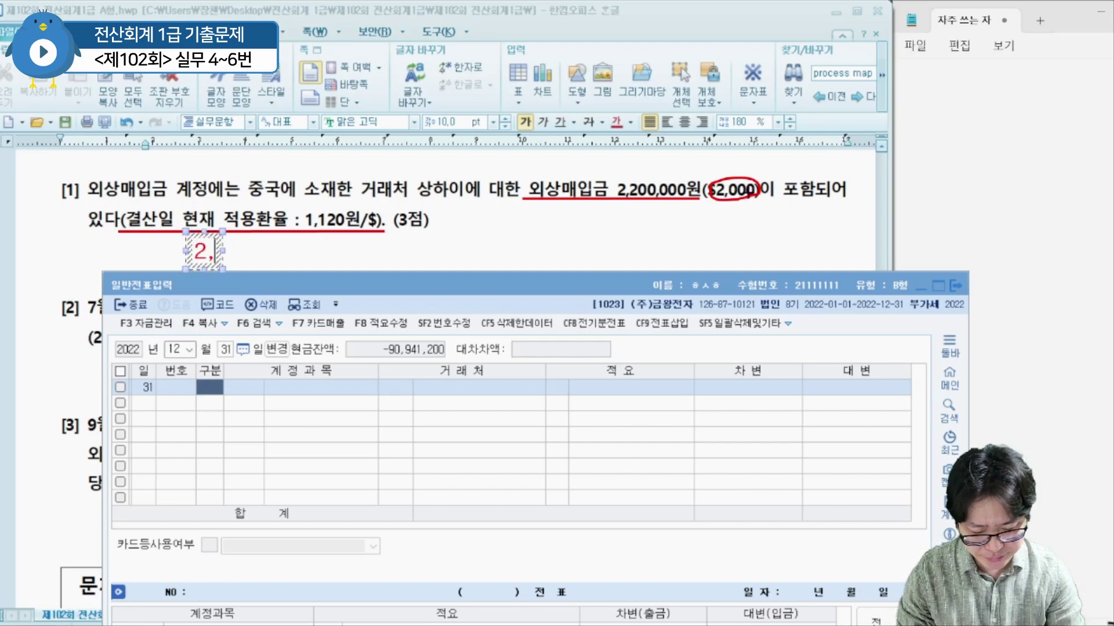
{"action": "type", "text": "240,000"}
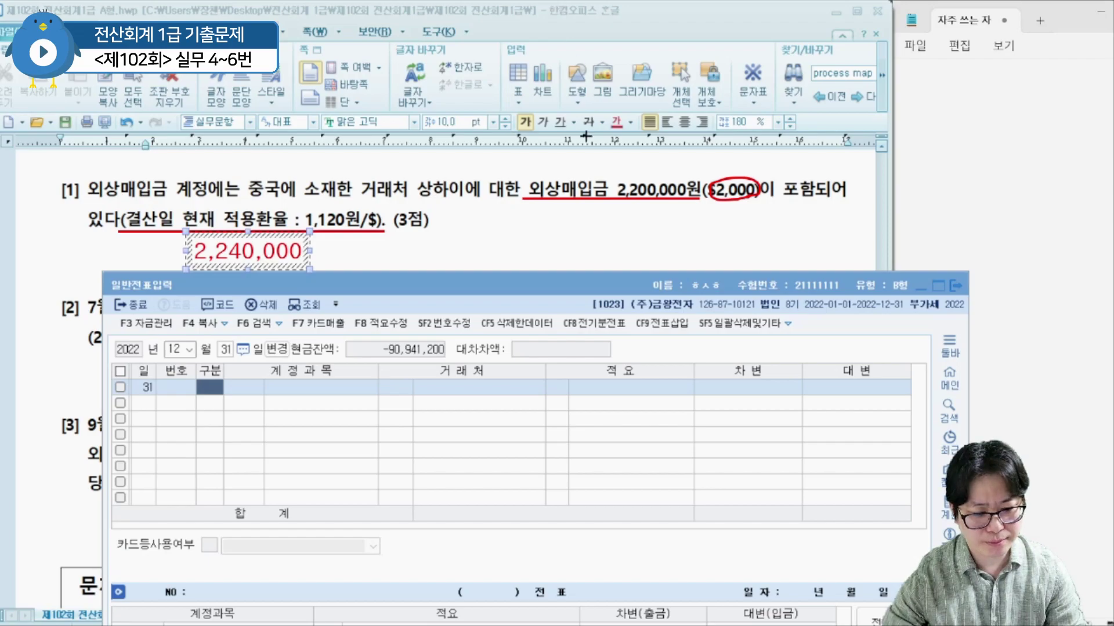
{"action": "left_click", "coordinate": [506, 263]}
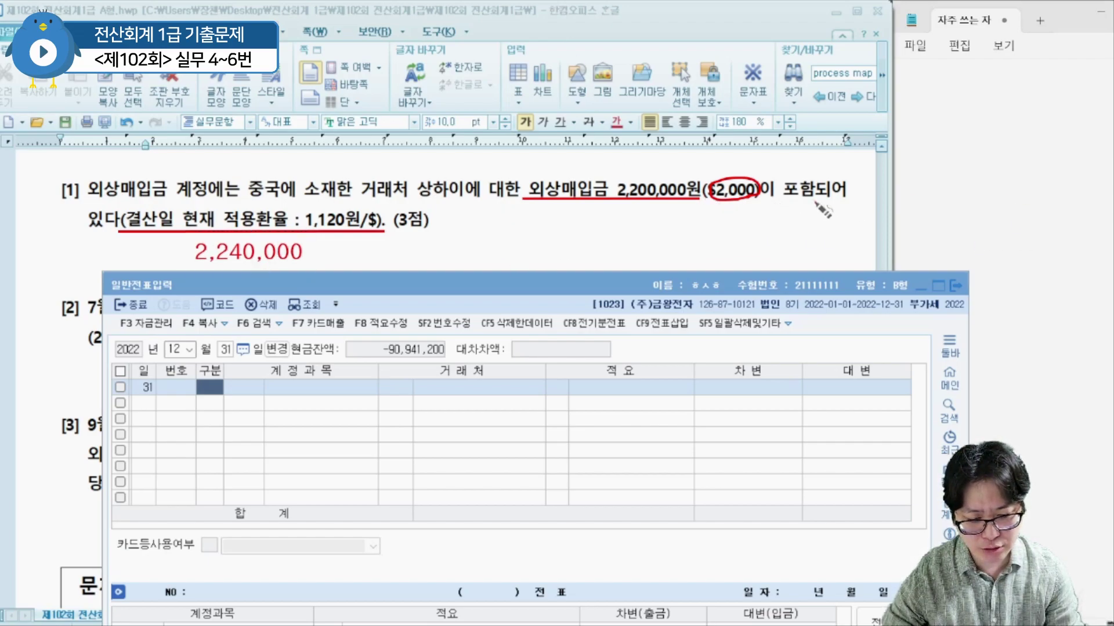
- Draw a blue arrow from 2,200,000원 to the 2,240,000 note and add the blue text (+) 40,000
{"action": "mouse_move", "coordinate": [649, 203]}
{"action": "left_mouse_down"}
{"action": "mouse_move", "coordinate": [431, 235]}
{"action": "mouse_move", "coordinate": [318, 233]}
{"action": "mouse_move", "coordinate": [330, 256]}
{"action": "mouse_move", "coordinate": [327, 221]}
{"action": "left_mouse_up"}
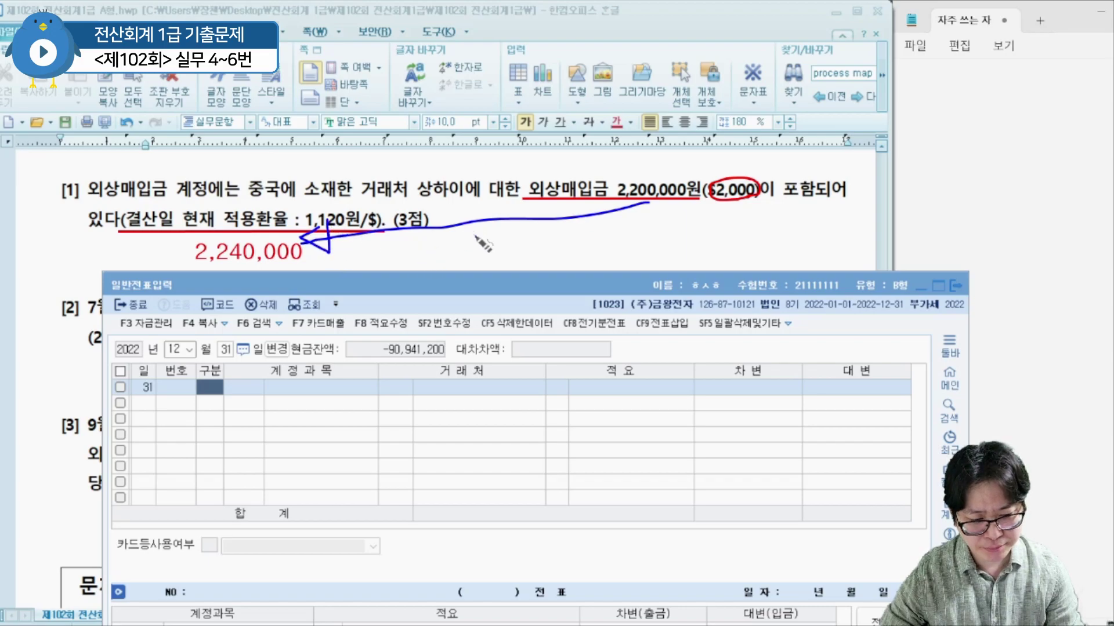
{"action": "left_click", "coordinate": [435, 238]}
{"action": "type", "text": "(+"}
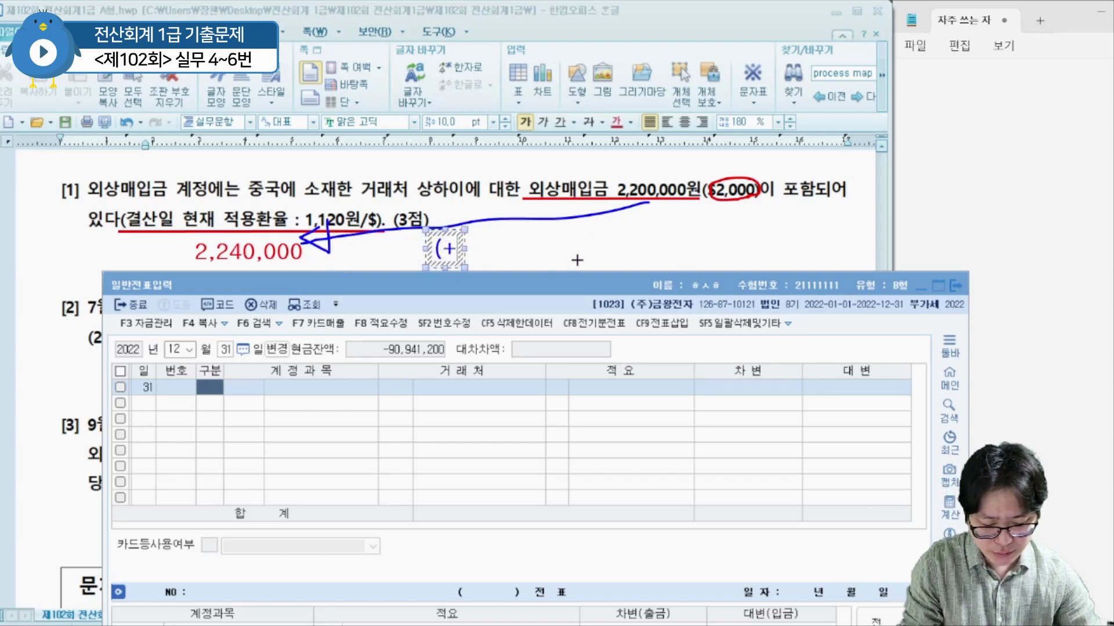
{"action": "type", "text": ") 40,000"}
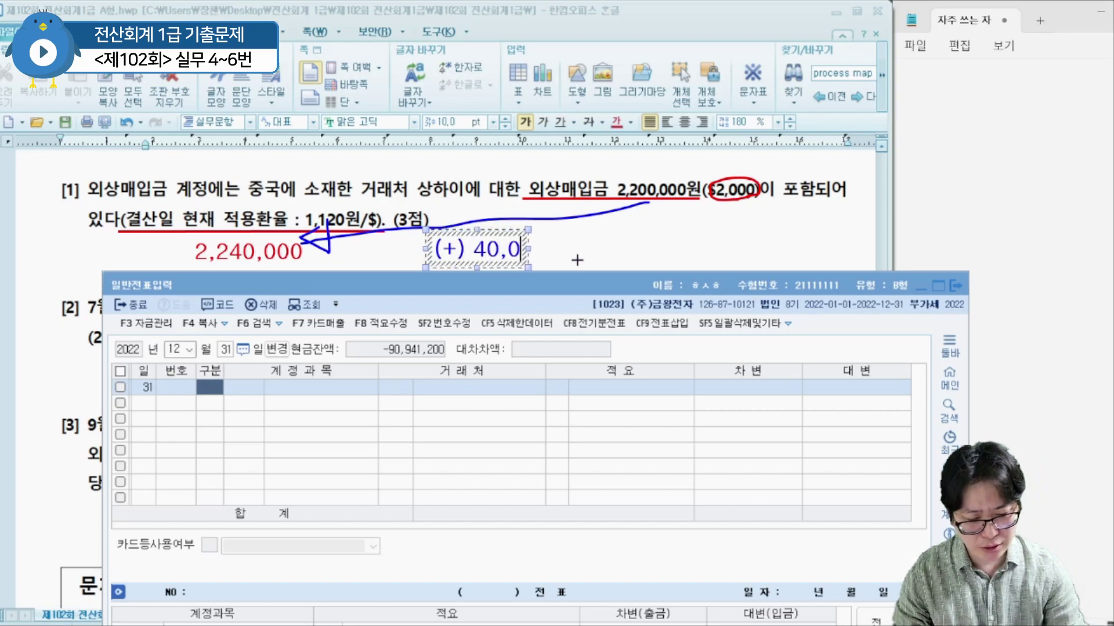
{"action": "key", "text": "Escape"}
{"action": "key", "text": "Escape"}
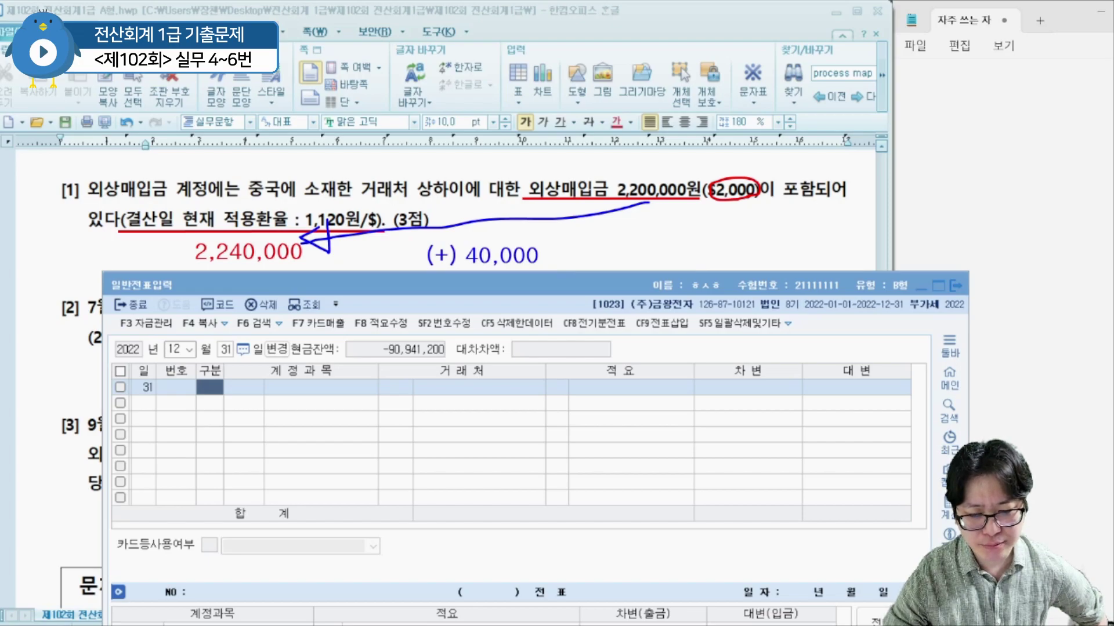
- Start the December 31 entry with a 대변 line for account 0251 외상매입금
{"action": "left_click", "coordinate": [218, 398]}
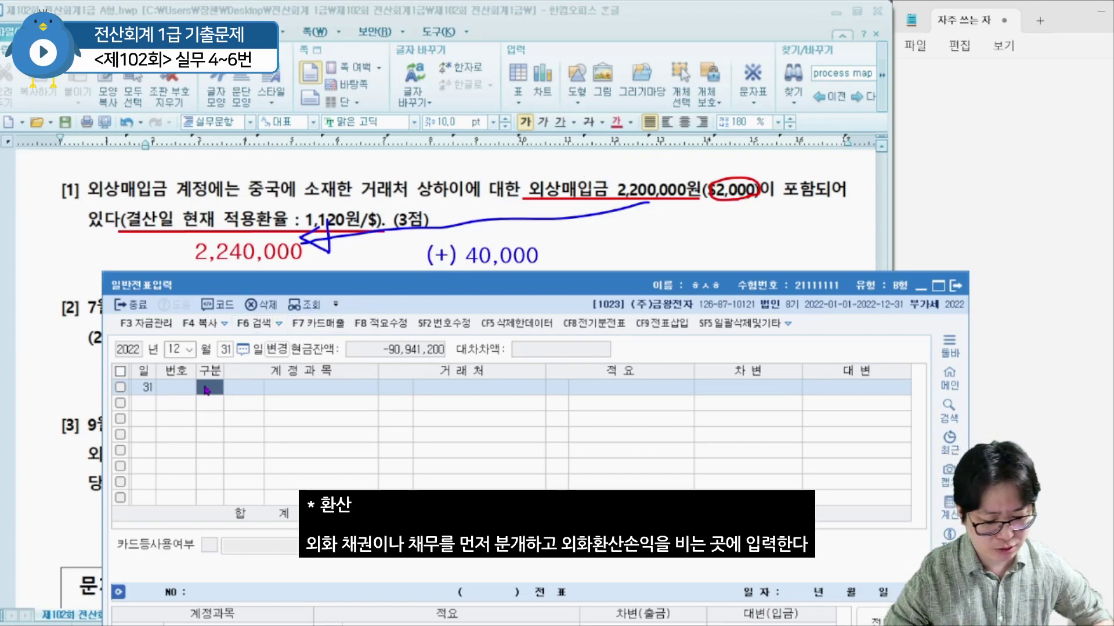
{"action": "type", "text": "4"}
{"action": "key", "text": "Return"}
{"action": "type", "text": "외상매"}
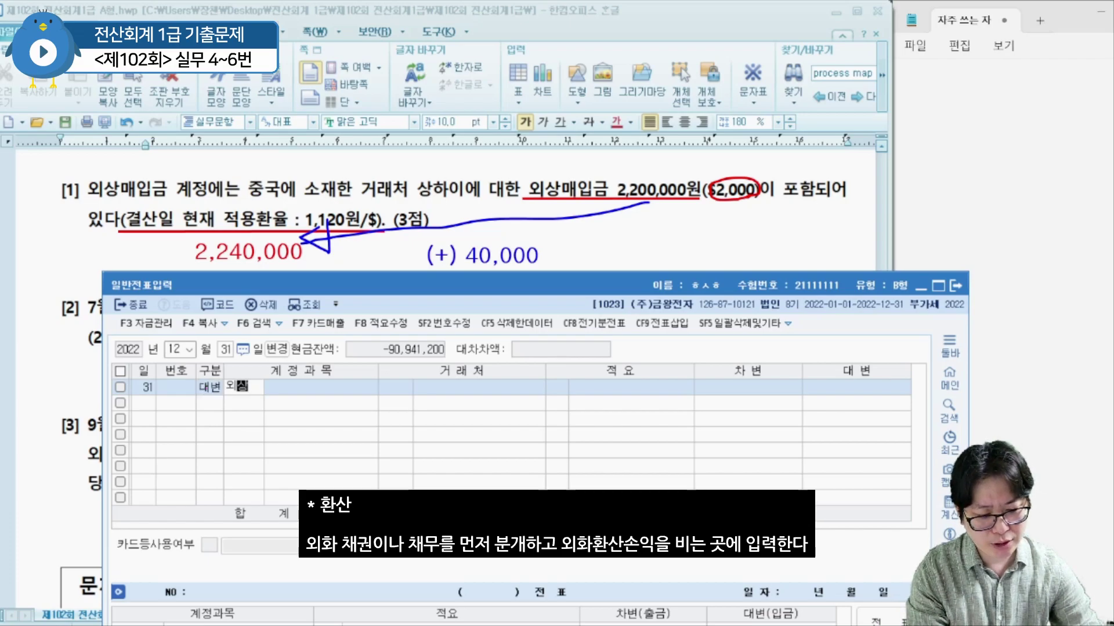
{"action": "key", "text": "Return"}
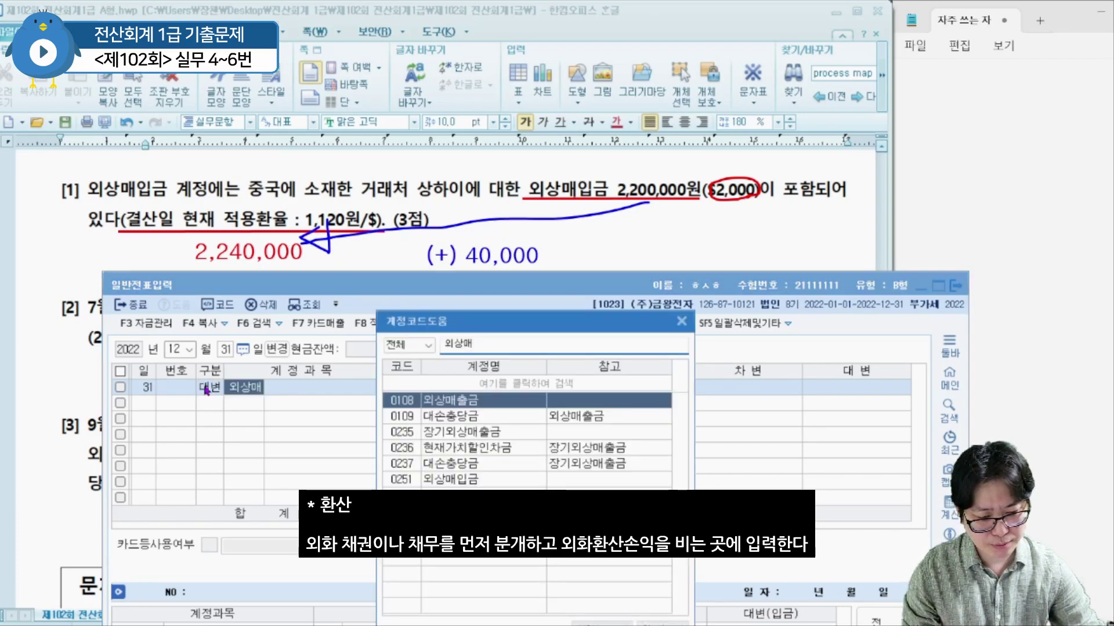
{"action": "key", "text": "Down"}
{"action": "key", "text": "Down"}
{"action": "key", "text": "Down"}
{"action": "key", "text": "Down"}
{"action": "key", "text": "Down"}
{"action": "key", "text": "Return"}
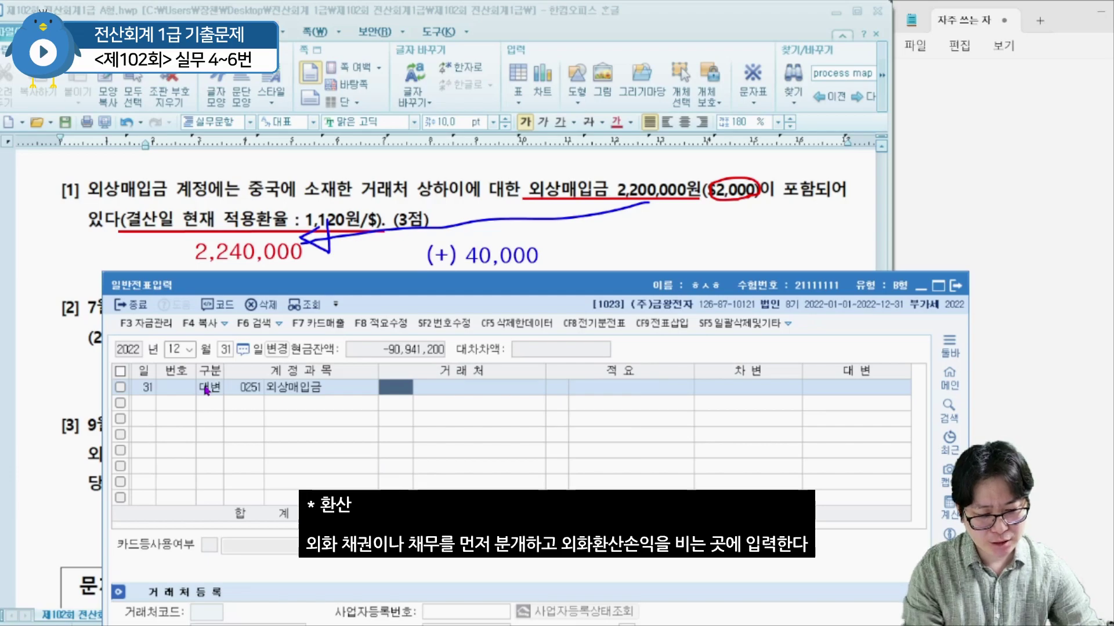
- Complete the 외상매입금 credit line with 거래처 상하이 and an amount of 40,000
{"action": "type", "text": "상하이"}
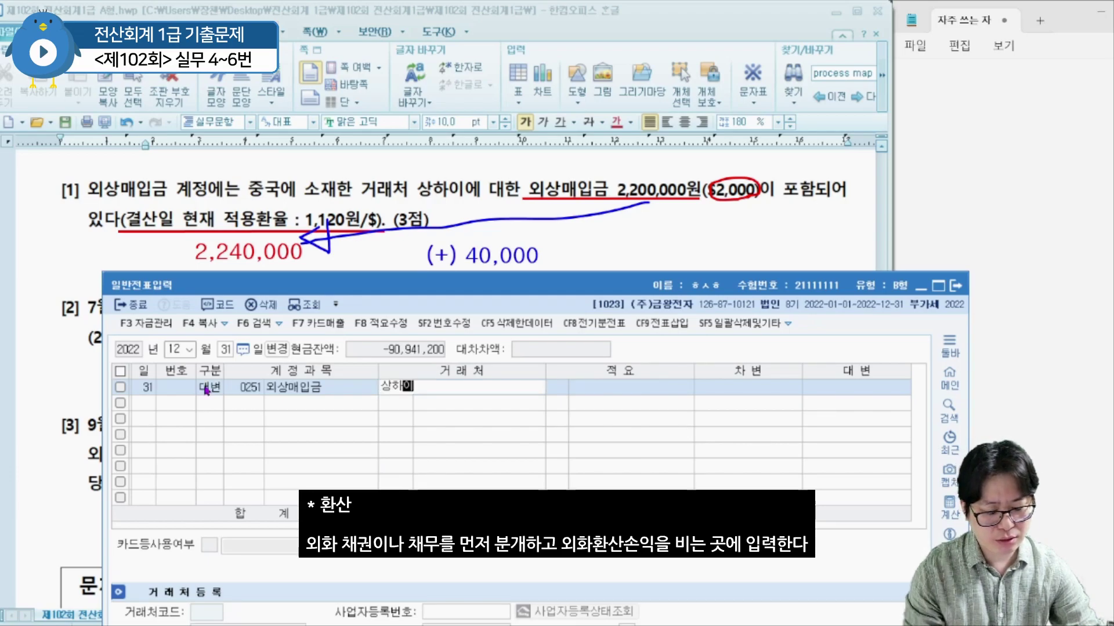
{"action": "key", "text": "Return"}
{"action": "key", "text": "Return"}
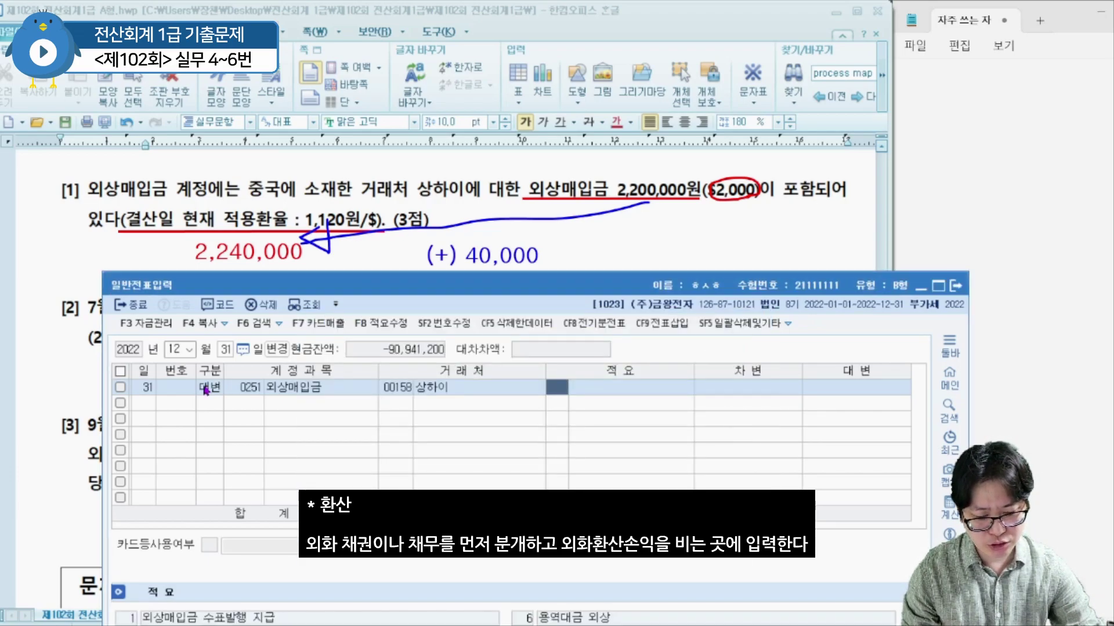
{"action": "key", "text": "Return"}
{"action": "type", "text": "40000"}
{"action": "key", "text": "Return"}
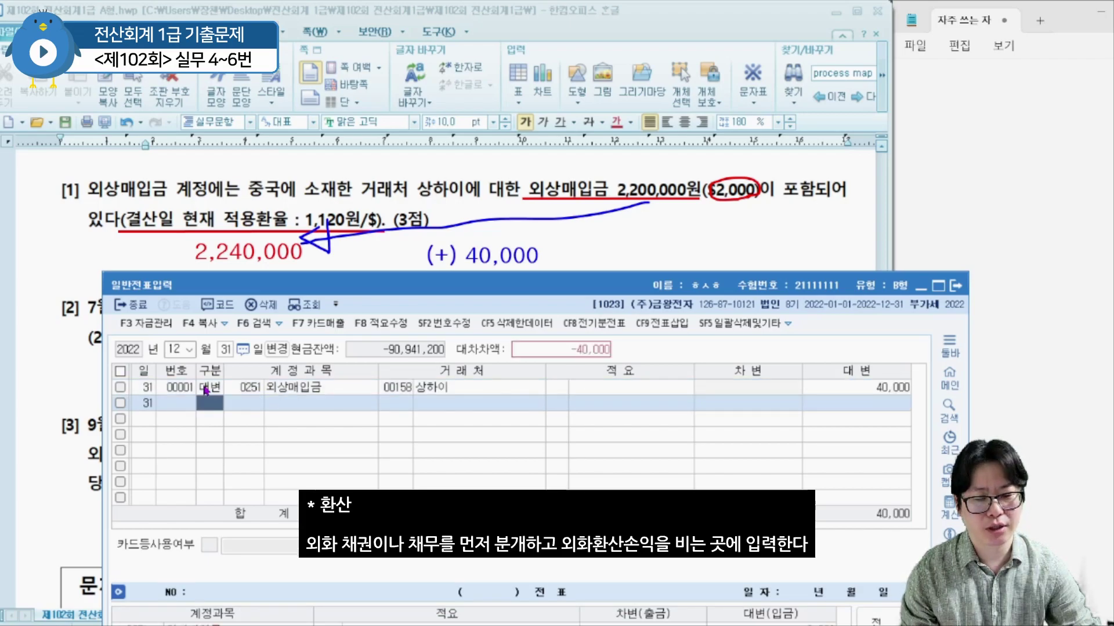
- Add a 차변 line for account 0955 외화환산손실 to balance the 40,000 credit
{"action": "key", "text": "3"}
{"action": "key", "text": "Return"}
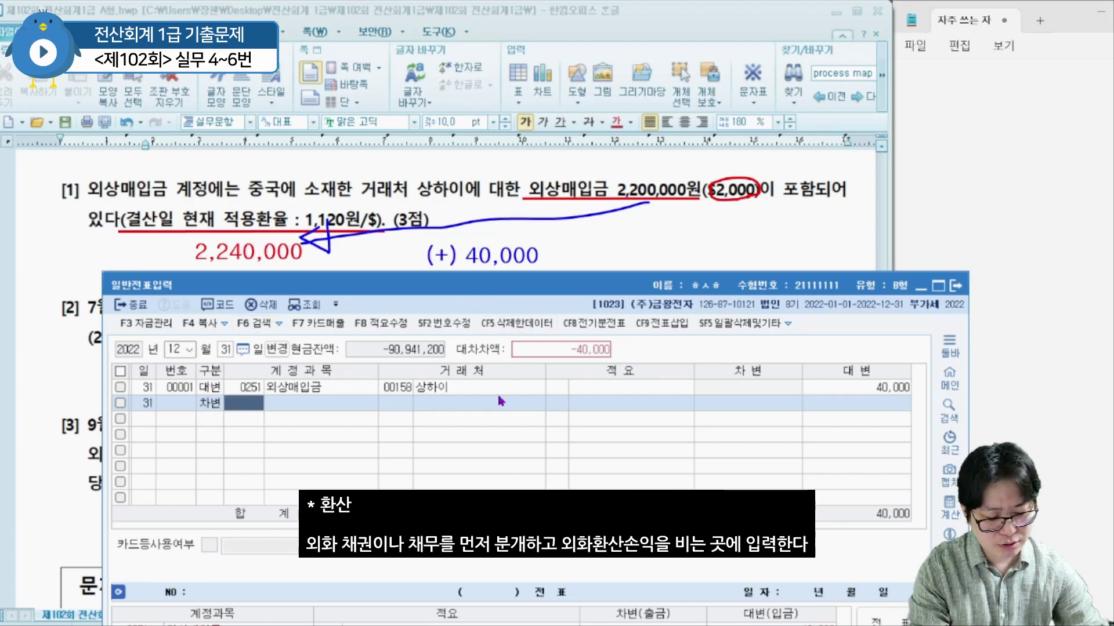
{"action": "type", "text": "외화환"}
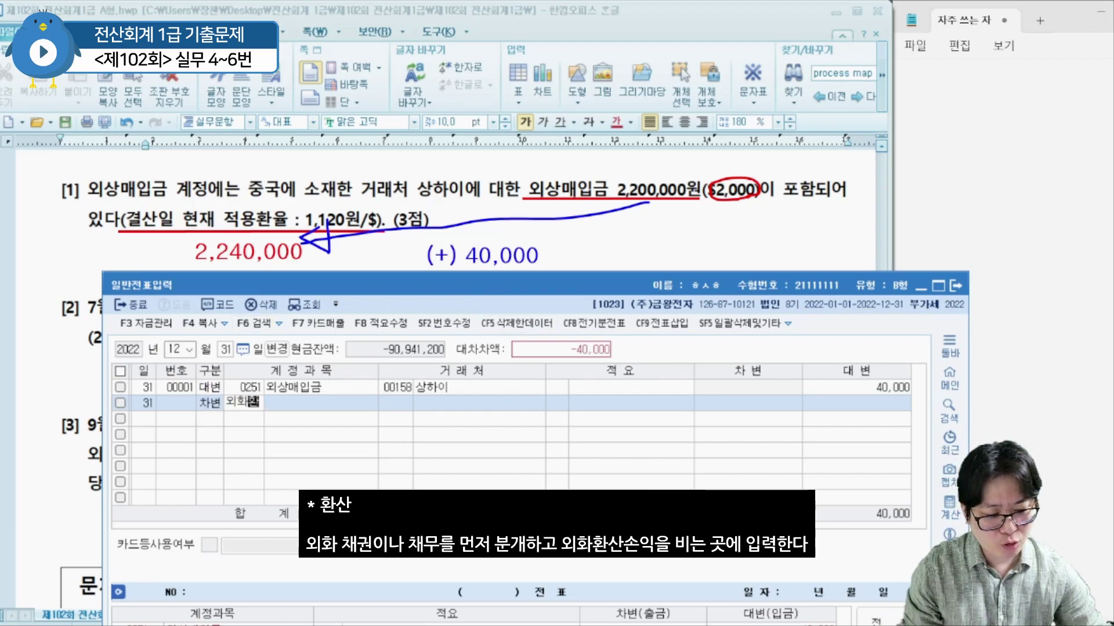
{"action": "key", "text": "Return"}
{"action": "key", "text": "Down"}
{"action": "key", "text": "Return"}
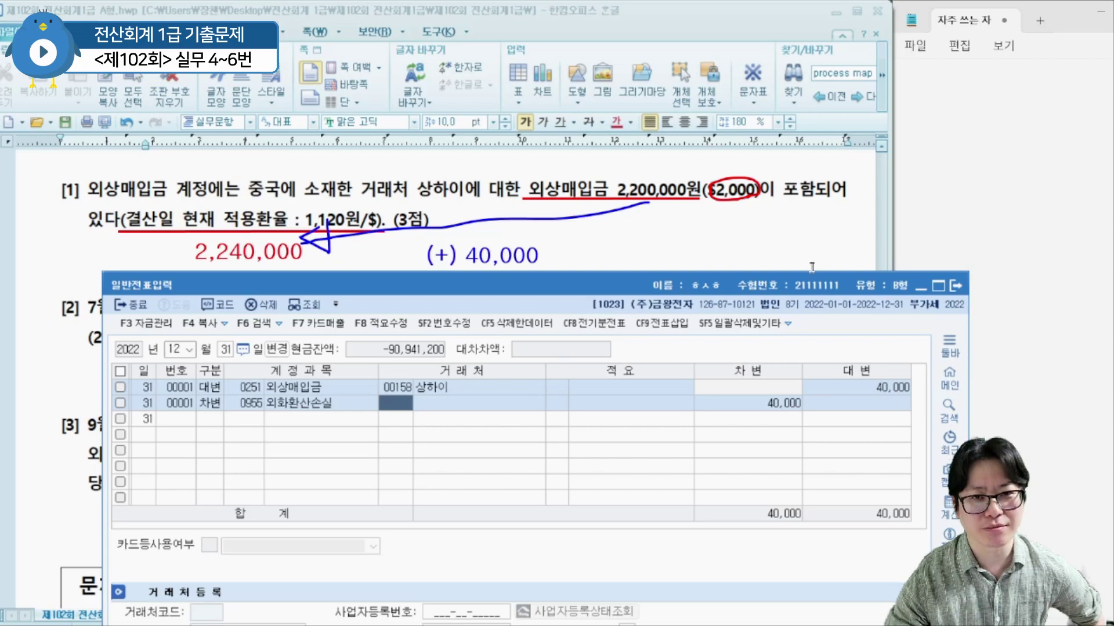
- In the exam document, link item [2]'s two insurance amounts with a blue line and add the blue text 3,900,000 above it
{"action": "left_click", "coordinate": [674, 238]}
{"action": "scroll", "coordinate": [711, 212], "scroll_direction": "down", "scroll_amount": 2}
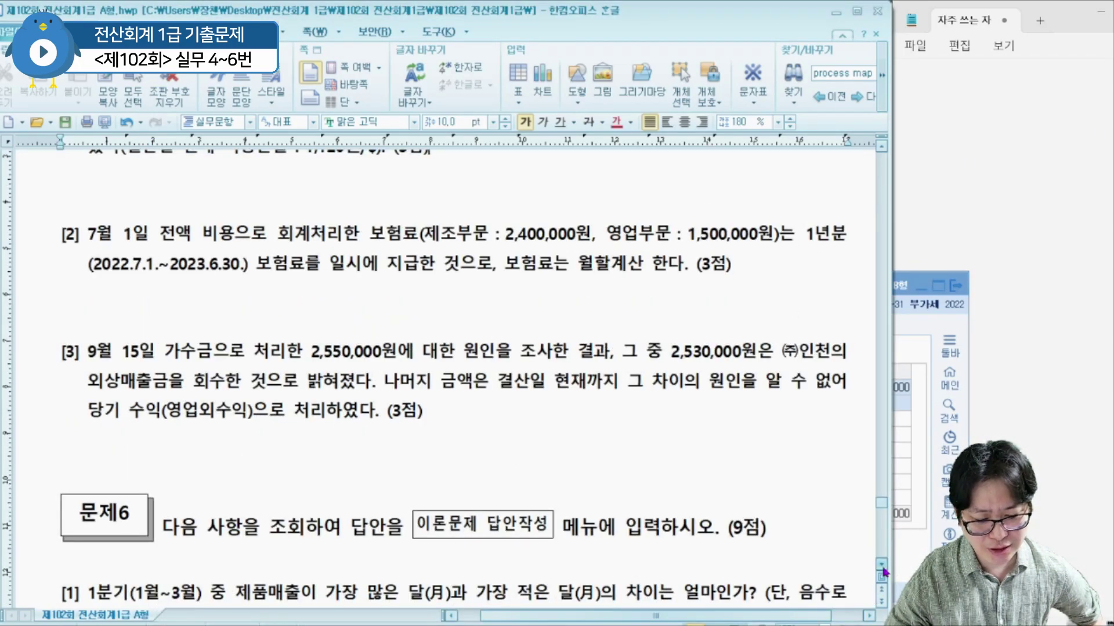
{"action": "scroll", "coordinate": [885, 573], "scroll_direction": "down", "scroll_amount": 2}
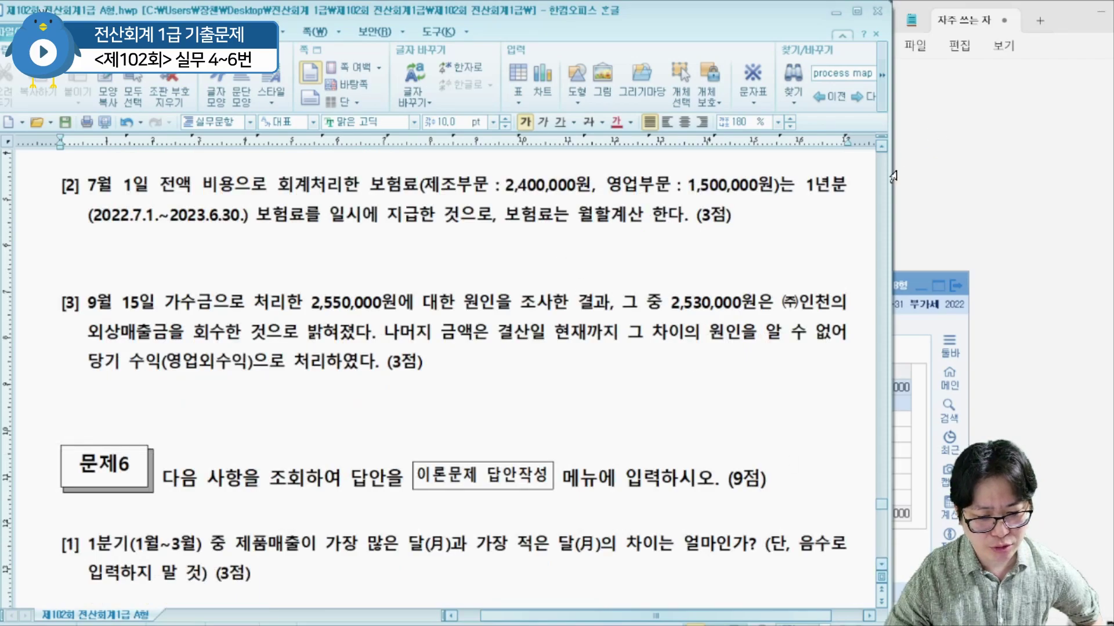
{"action": "scroll", "coordinate": [881, 146], "scroll_direction": "up", "scroll_amount": 2}
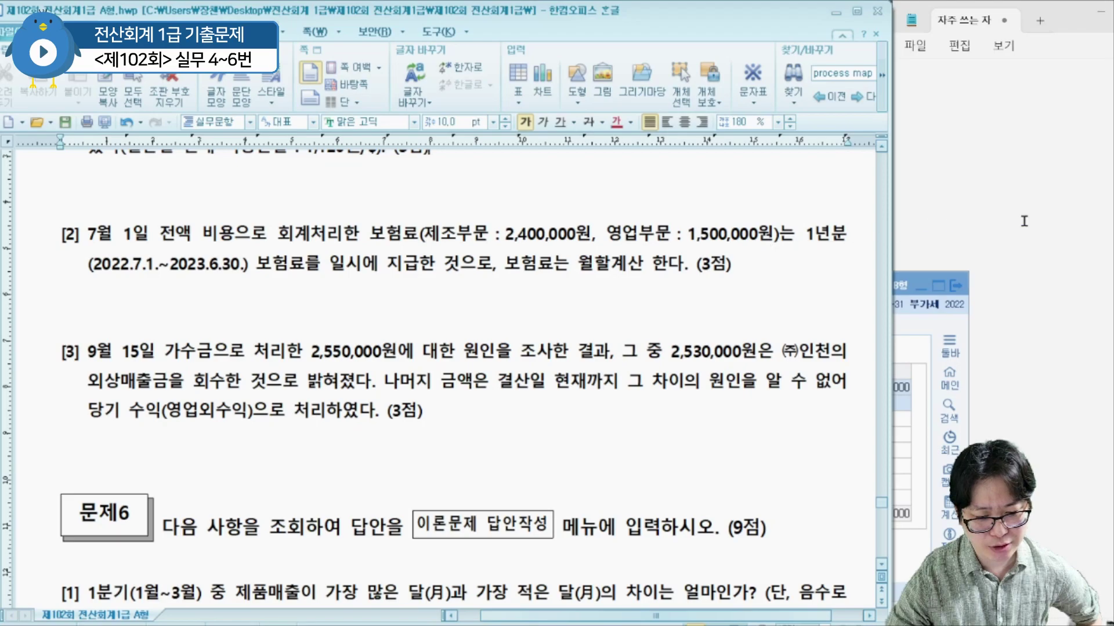
{"action": "mouse_move", "coordinate": [542, 227]}
{"action": "left_mouse_down"}
{"action": "mouse_move", "coordinate": [612, 213]}
{"action": "mouse_move", "coordinate": [648, 227]}
{"action": "left_mouse_up"}
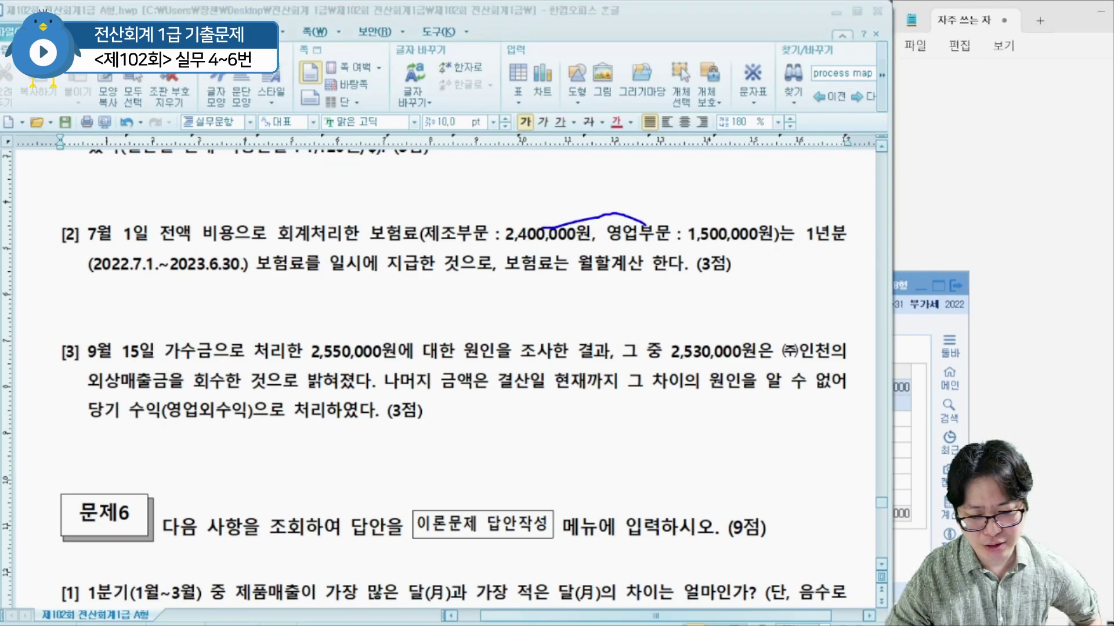
{"action": "left_click_drag", "start_coordinate": [547, 174], "coordinate": [568, 217]}
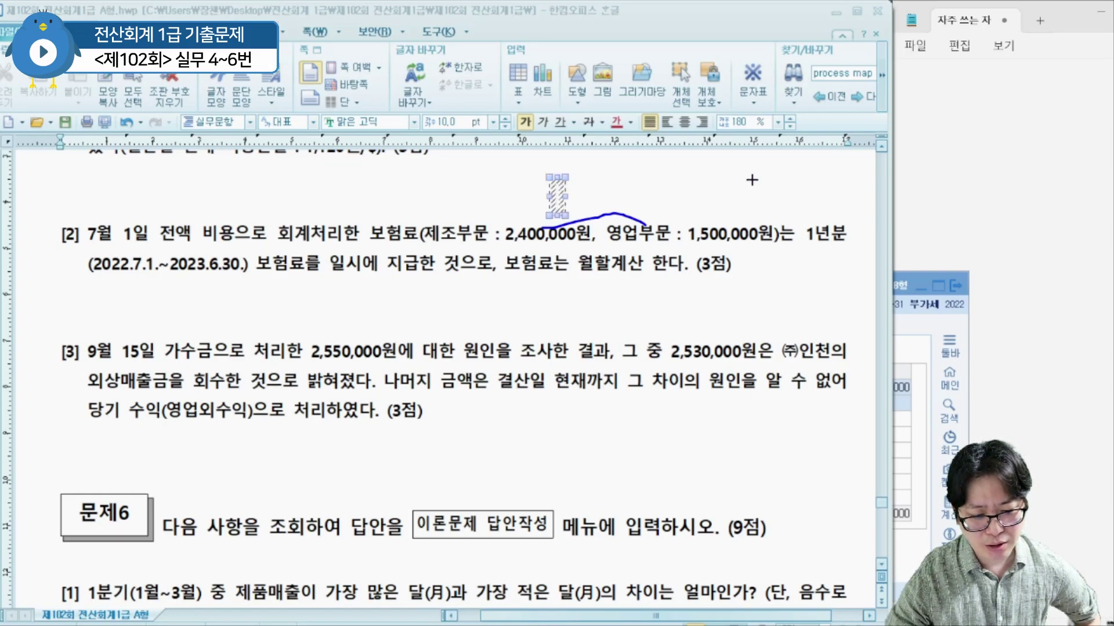
{"action": "type", "text": "3,"}
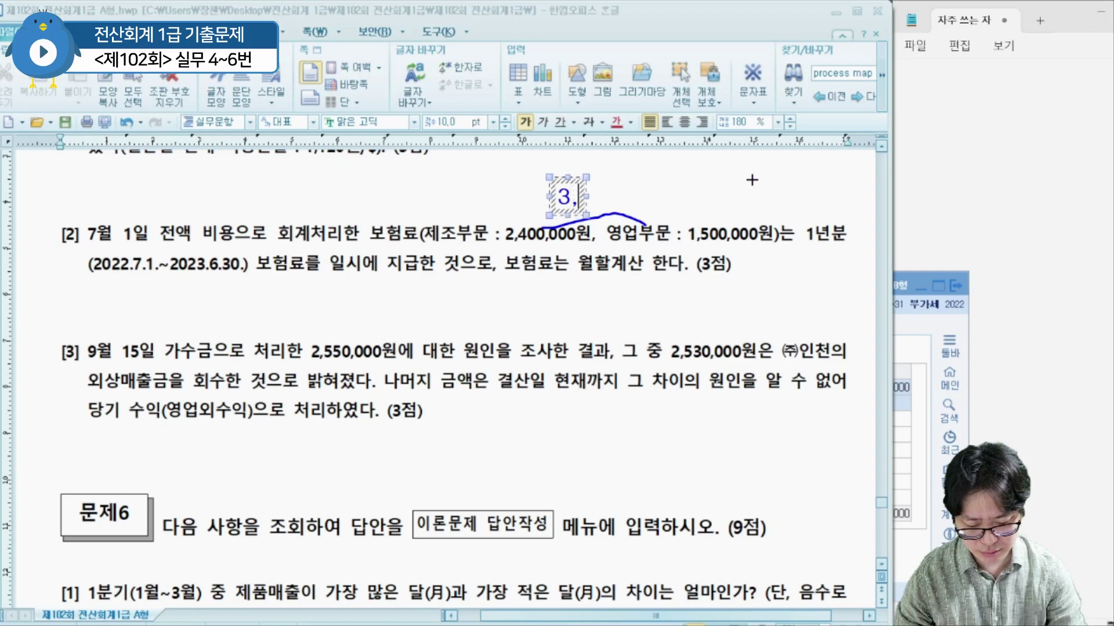
{"action": "type", "text": "900,000"}
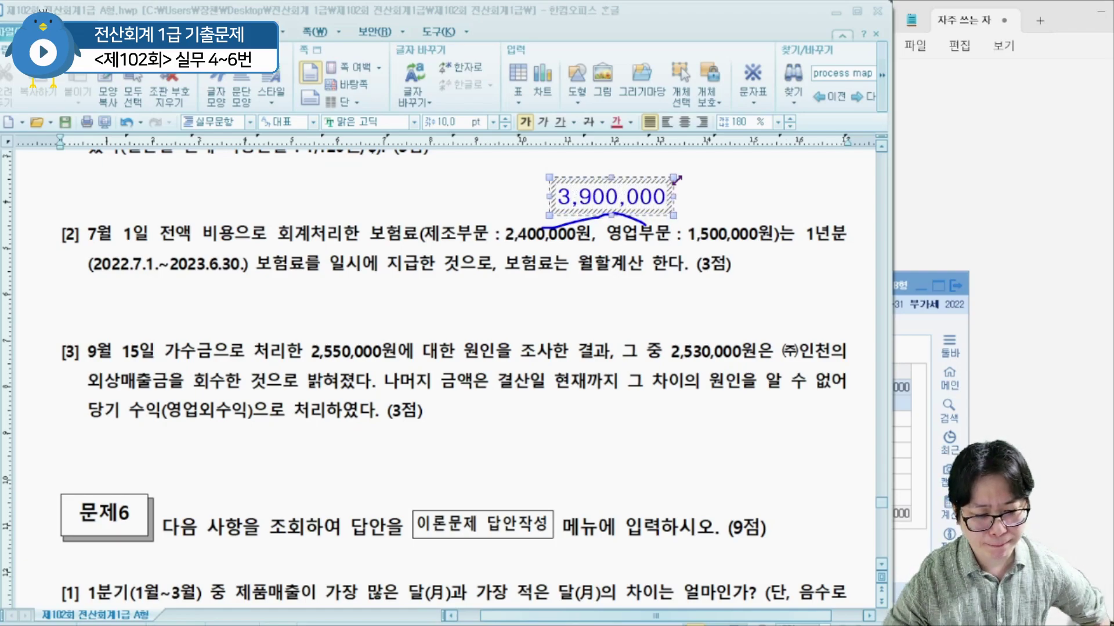
{"action": "left_click_drag", "start_coordinate": [650, 178], "coordinate": [659, 180]}
{"action": "left_click", "coordinate": [701, 255]}
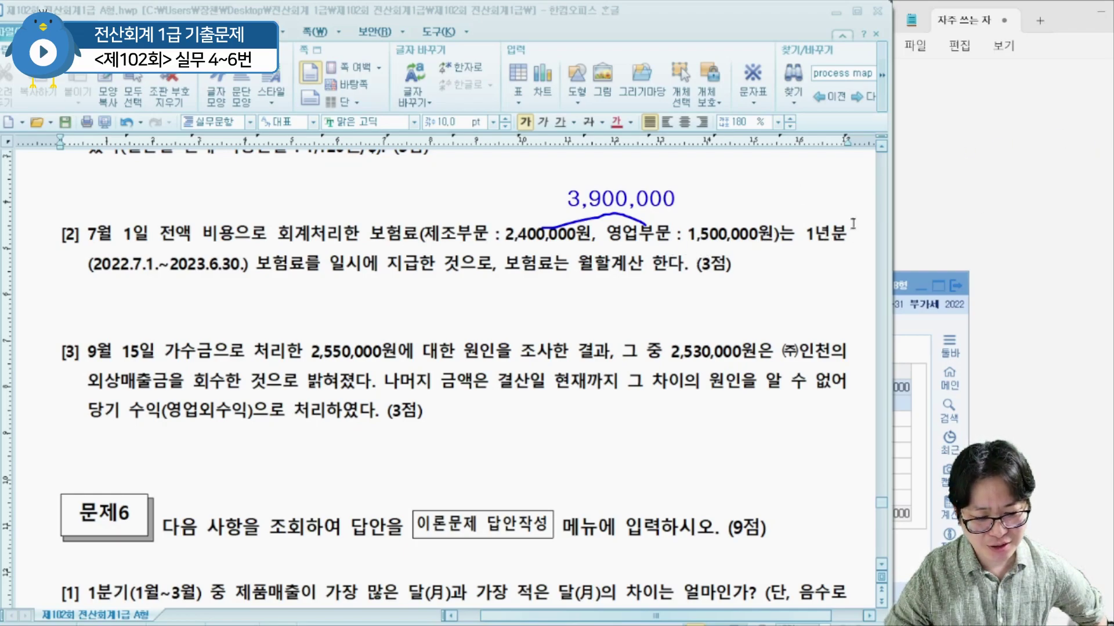
- Circle 1년분 and 지급 in item [2] in blue and underline 보험료를 일시에 지급한 것
{"action": "mouse_move", "coordinate": [846, 249]}
{"action": "left_mouse_down"}
{"action": "mouse_move", "coordinate": [808, 250]}
{"action": "mouse_move", "coordinate": [841, 248]}
{"action": "left_mouse_up"}
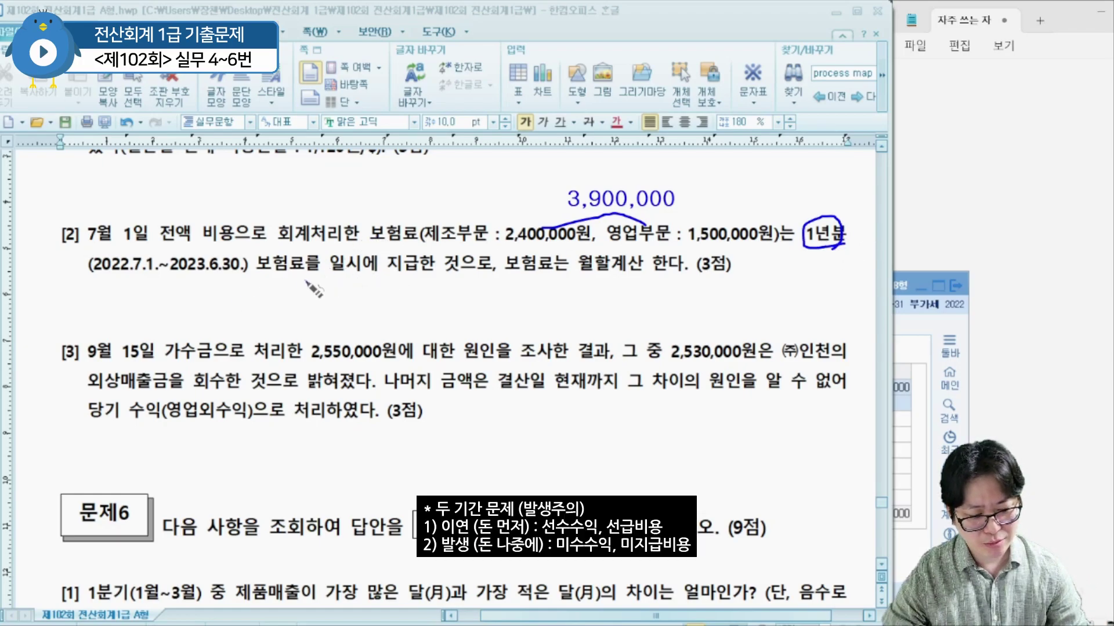
{"action": "left_click_drag", "start_coordinate": [249, 271], "coordinate": [462, 271]}
{"action": "mouse_move", "coordinate": [390, 276]}
{"action": "left_mouse_down"}
{"action": "mouse_move", "coordinate": [412, 275]}
{"action": "mouse_move", "coordinate": [400, 262]}
{"action": "mouse_move", "coordinate": [427, 273]}
{"action": "mouse_move", "coordinate": [409, 277]}
{"action": "left_mouse_up"}
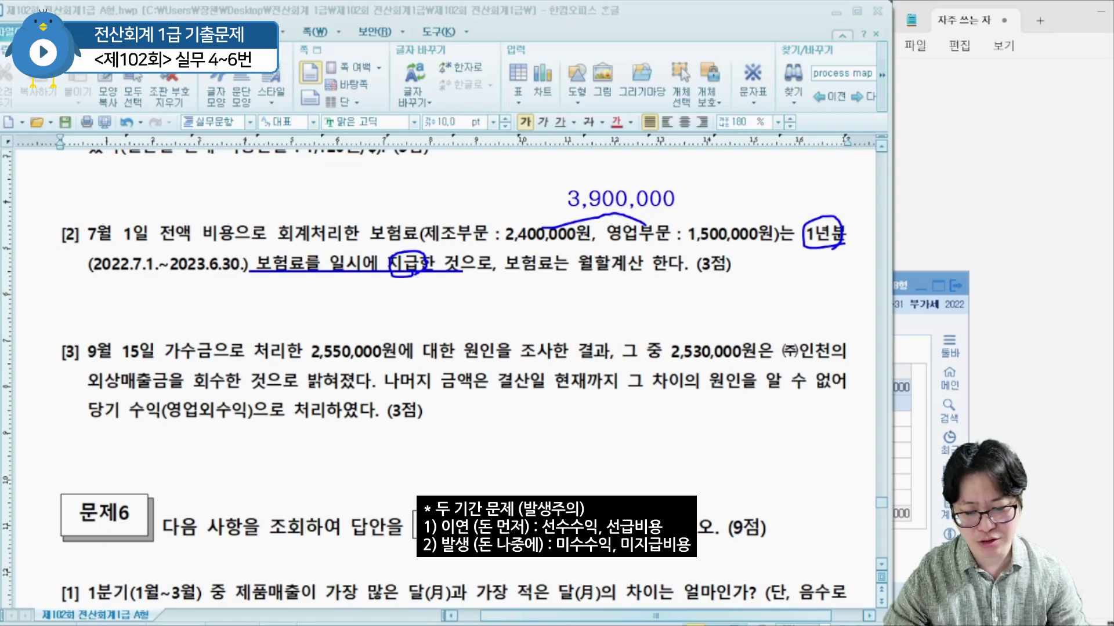
- Add the blue text 이연 below the circled 지급 and circle 비용 in item [2] in blue
{"action": "left_click", "coordinate": [379, 285]}
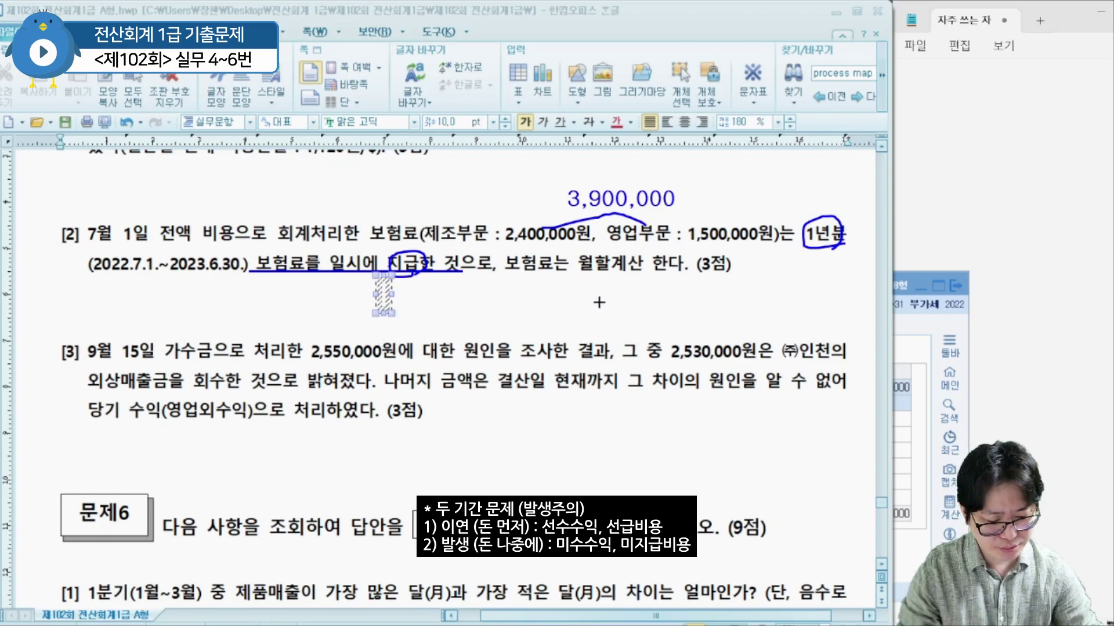
{"action": "left_click", "coordinate": [599, 302]}
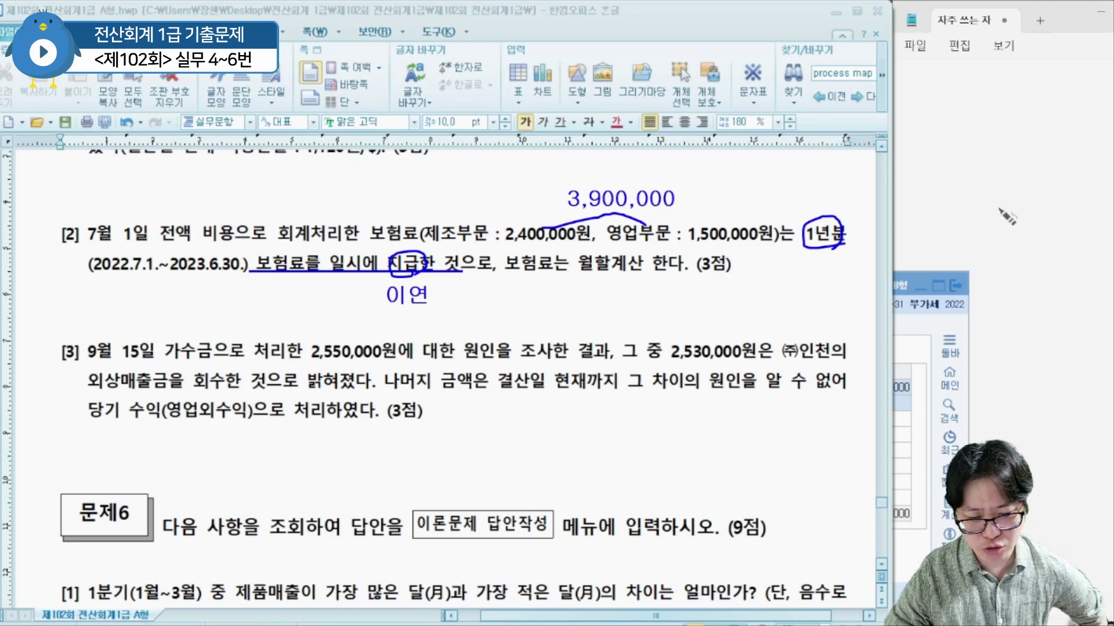
{"action": "mouse_move", "coordinate": [235, 243]}
{"action": "left_mouse_down"}
{"action": "mouse_move", "coordinate": [217, 247]}
{"action": "mouse_move", "coordinate": [235, 250]}
{"action": "left_mouse_up"}
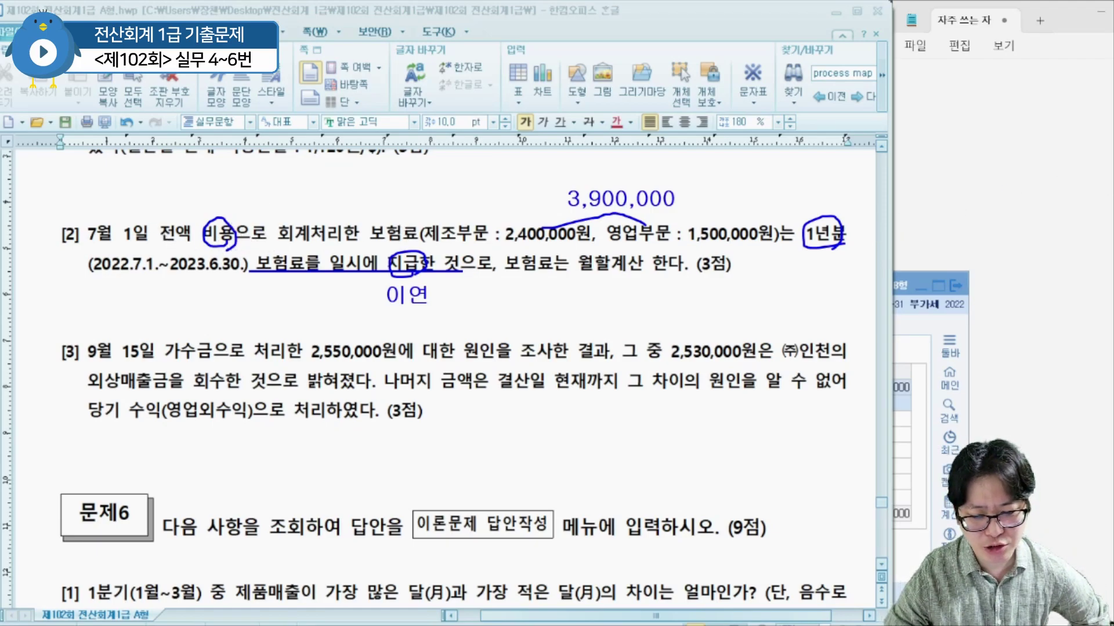
- Erase all the annotations and insert three blank lines between items [2] and [3]
{"action": "key", "text": "e"}
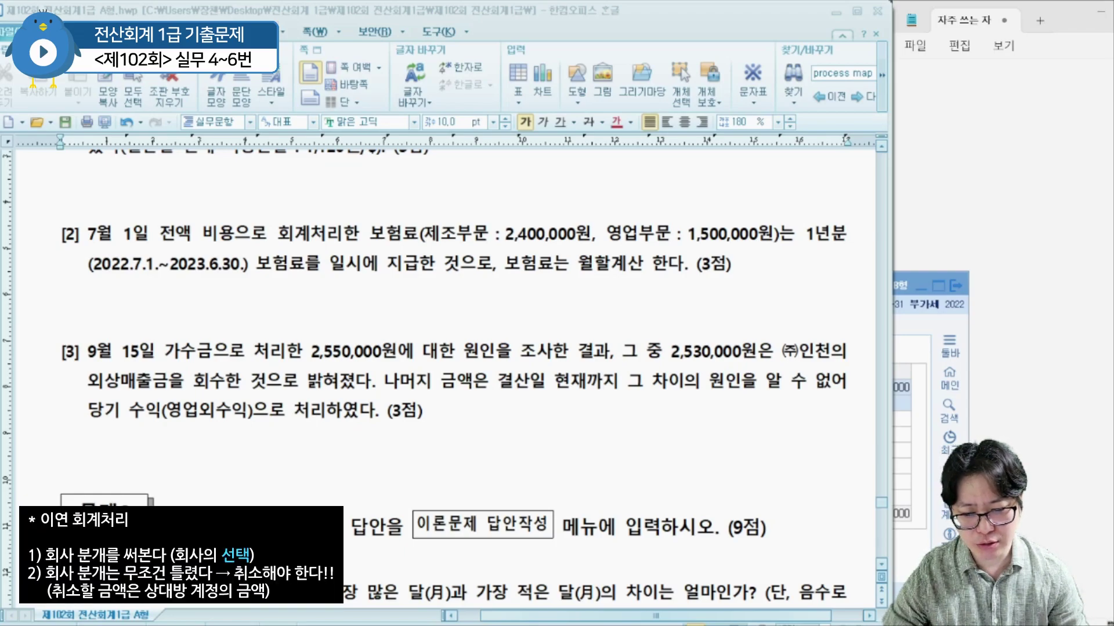
{"action": "left_click", "coordinate": [608, 320]}
{"action": "key", "text": "Return"}
{"action": "key", "text": "Return"}
{"action": "key", "text": "Return"}
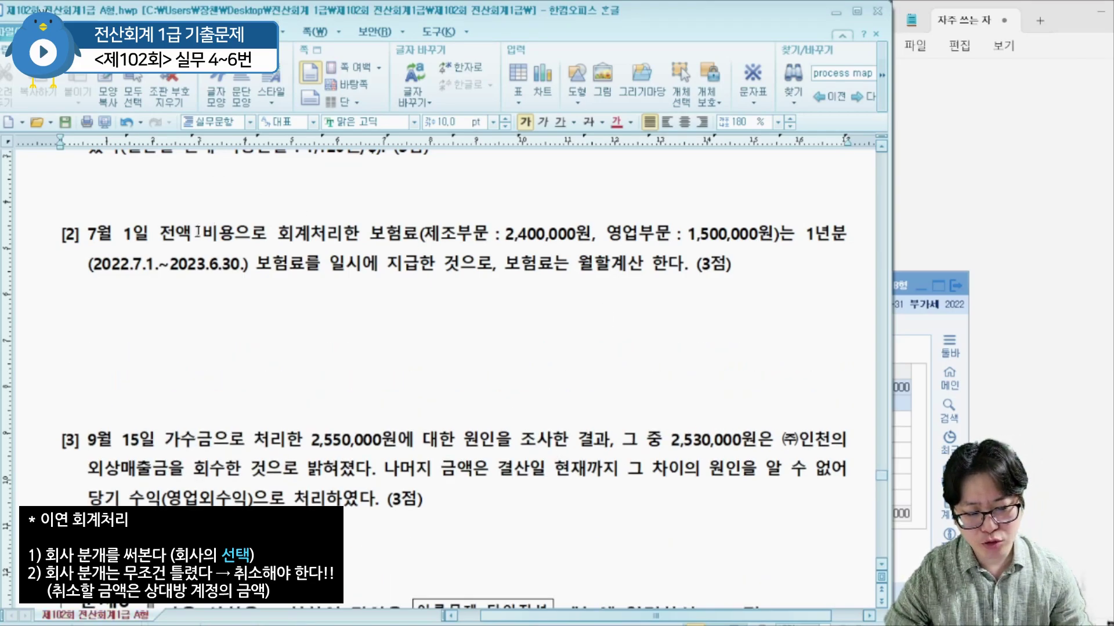
- Circle 비용 in item [2] in red and draw a red vertical line down into the blank space below the item
{"action": "mouse_move", "coordinate": [229, 247]}
{"action": "left_mouse_down"}
{"action": "mouse_move", "coordinate": [237, 222]}
{"action": "mouse_move", "coordinate": [239, 243]}
{"action": "mouse_move", "coordinate": [232, 216]}
{"action": "mouse_move", "coordinate": [241, 240]}
{"action": "left_mouse_up"}
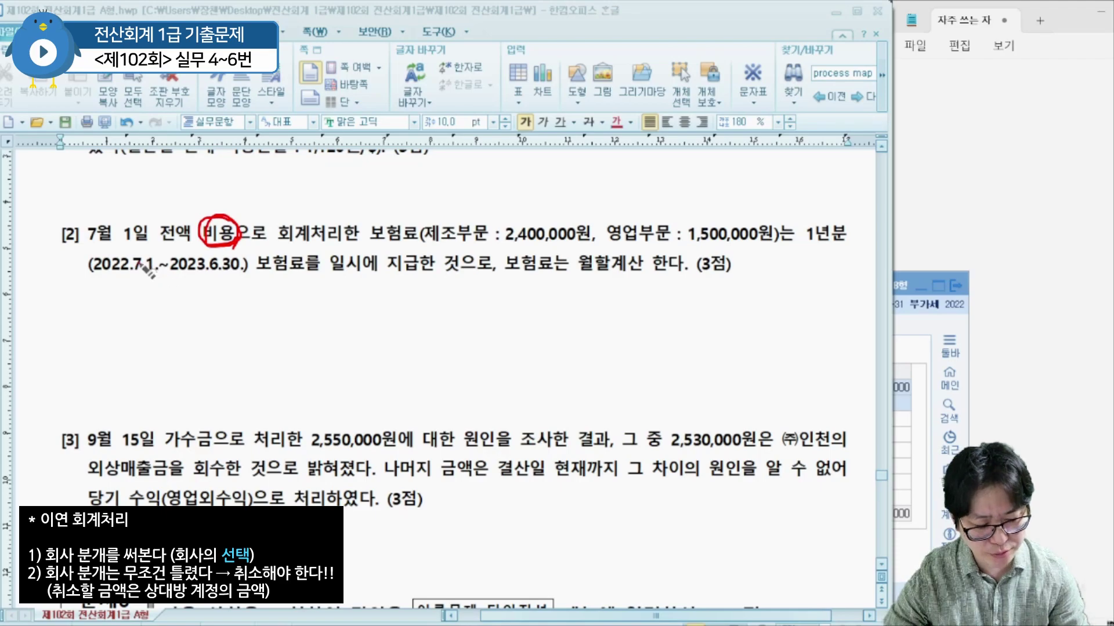
{"action": "left_click_drag", "start_coordinate": [166, 253], "coordinate": [166, 366]}
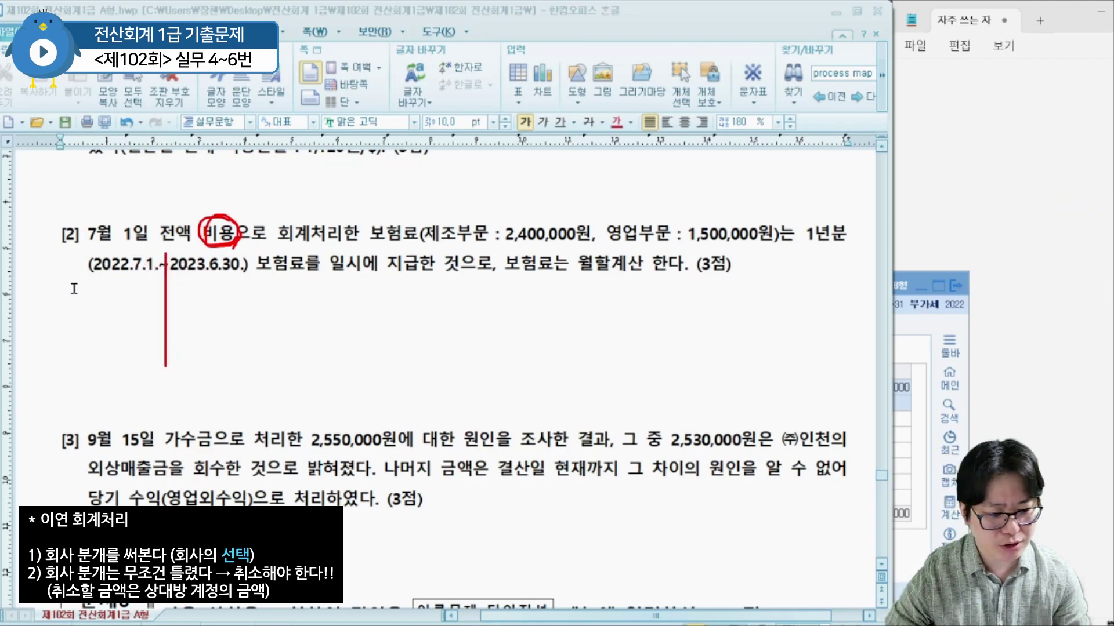
- Add the red text 보험료 to the left of the vertical line and 선급비용(자산) to its right
{"action": "left_click", "coordinate": [56, 300]}
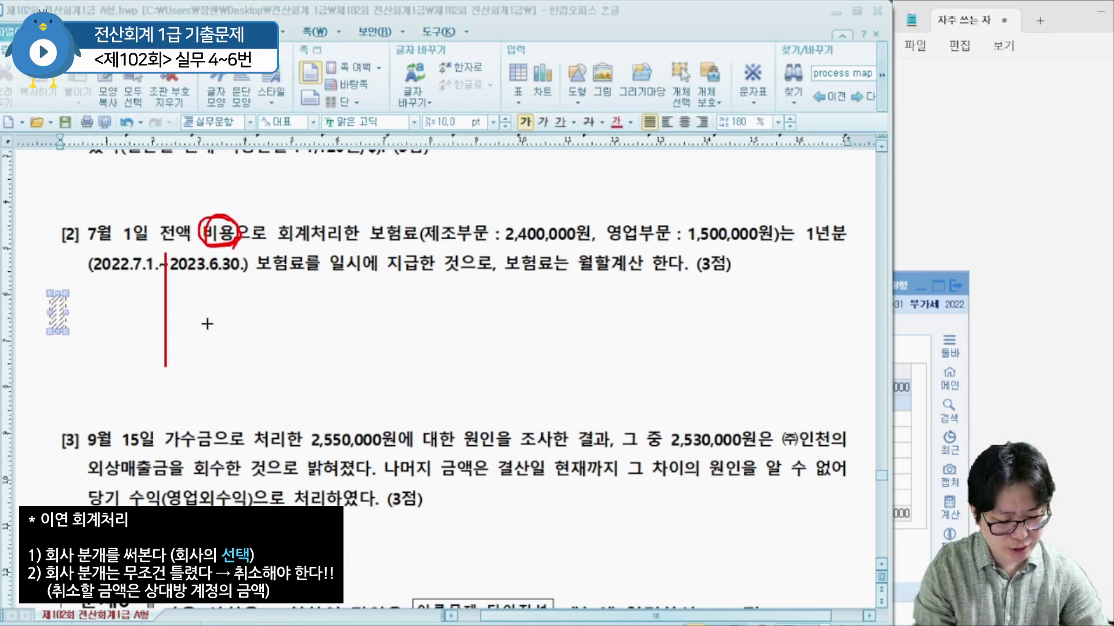
{"action": "type", "text": "보험료"}
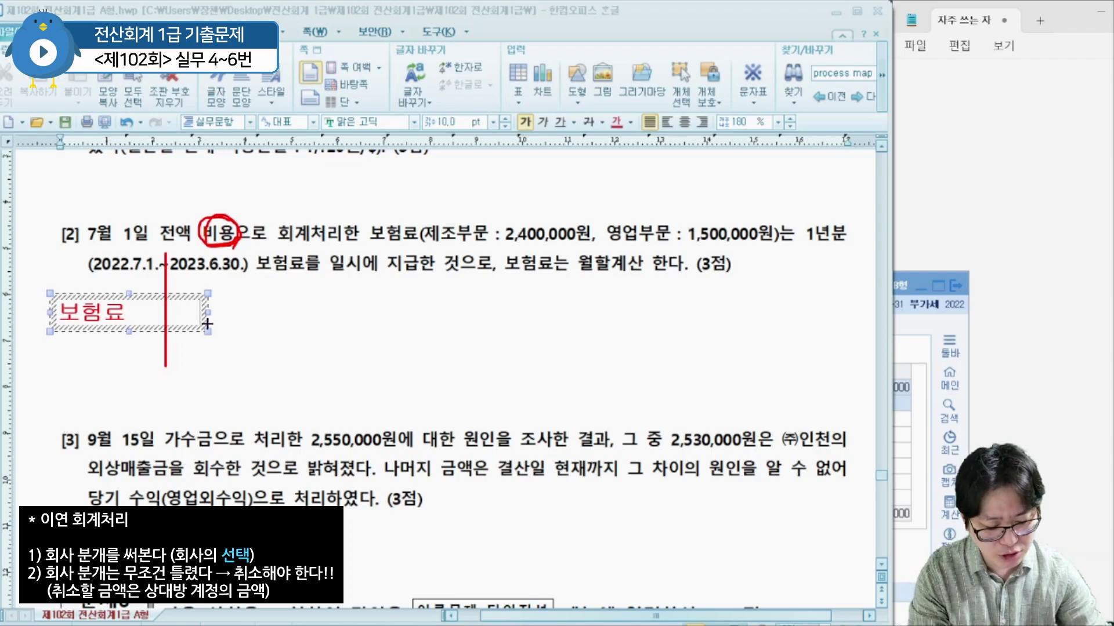
{"action": "type", "text": "선급비"}
{"action": "key", "text": "BackSpace"}
{"action": "key", "text": "BackSpace"}
{"action": "key", "text": "BackSpace"}
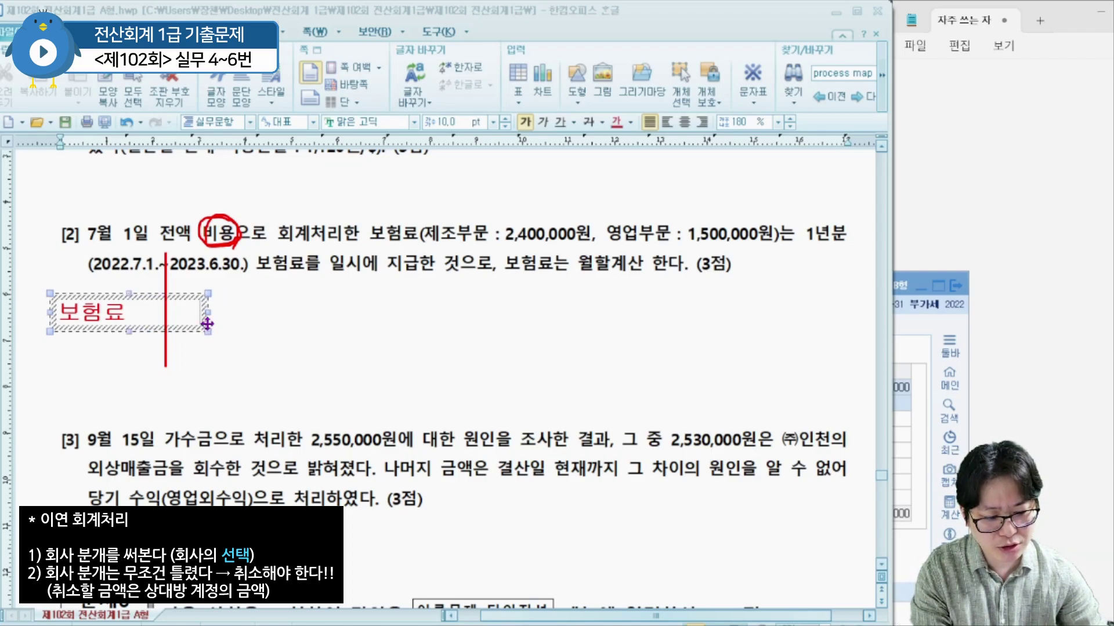
{"action": "type", "text": "선급비용"}
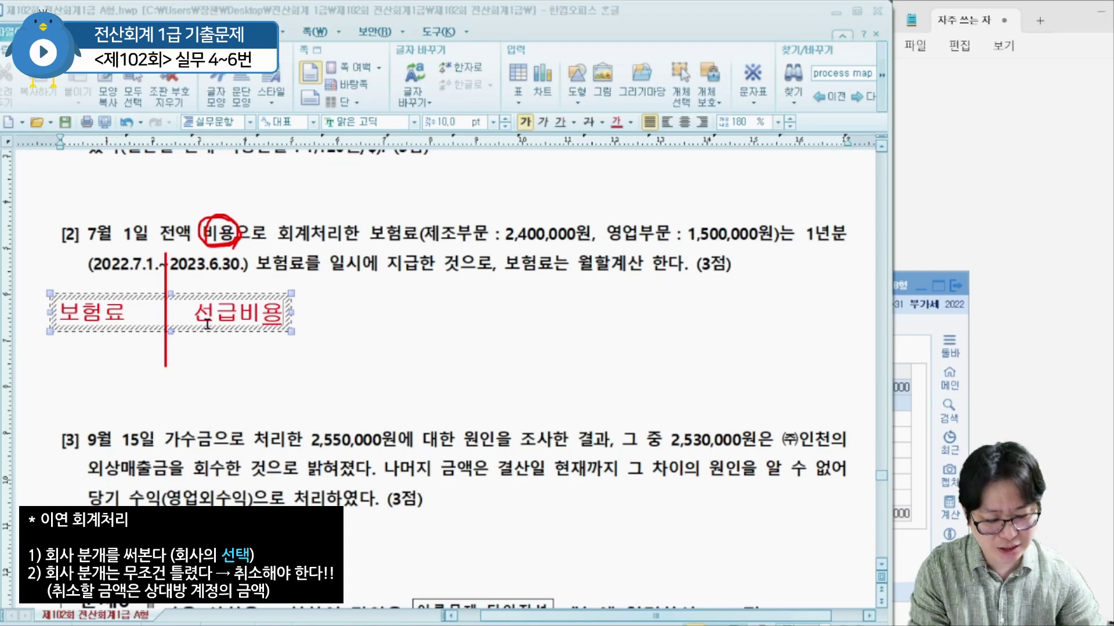
{"action": "type", "text": "(자산)"}
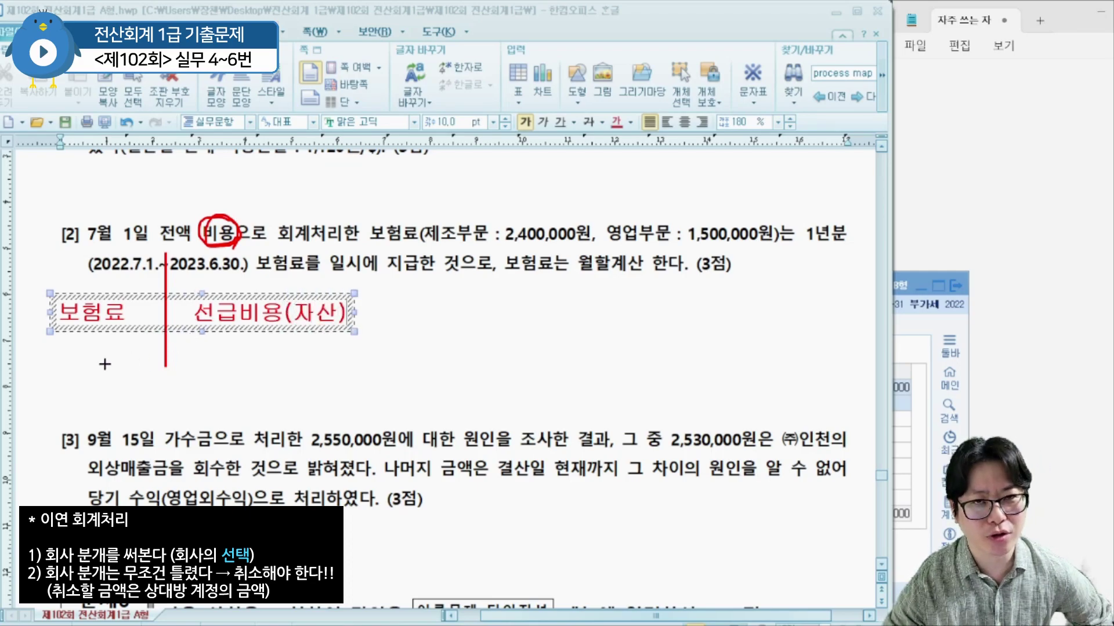
{"action": "left_click", "coordinate": [327, 379]}
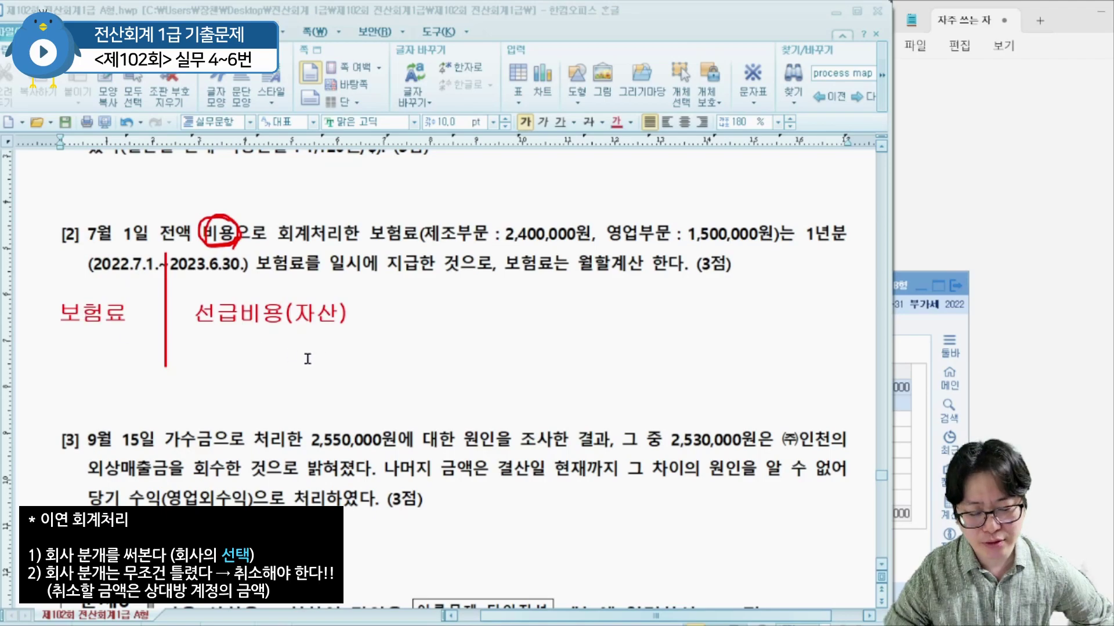
- Add the red text <1> 회사 above item [2], with the entry 보험료 3,900,000 against 돈 3,900,000 beneath it
{"action": "left_click_drag", "start_coordinate": [282, 172], "coordinate": [281, 195]}
{"action": "type", "text": "<1> 회사"}
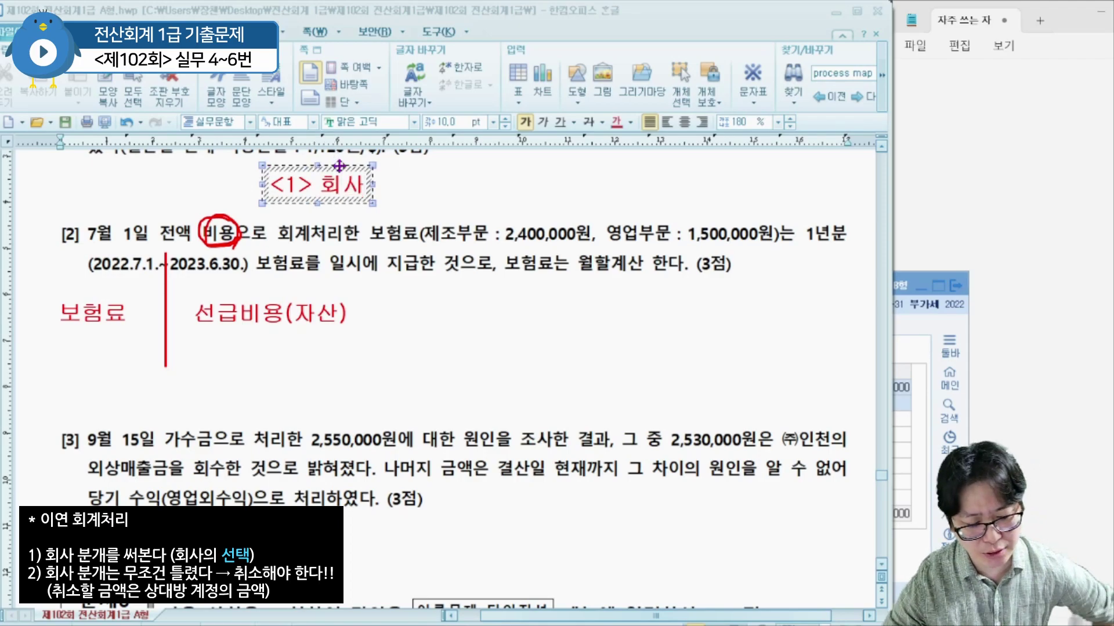
{"action": "left_click_drag", "start_coordinate": [372, 186], "coordinate": [317, 165]}
{"action": "key", "text": "Return"}
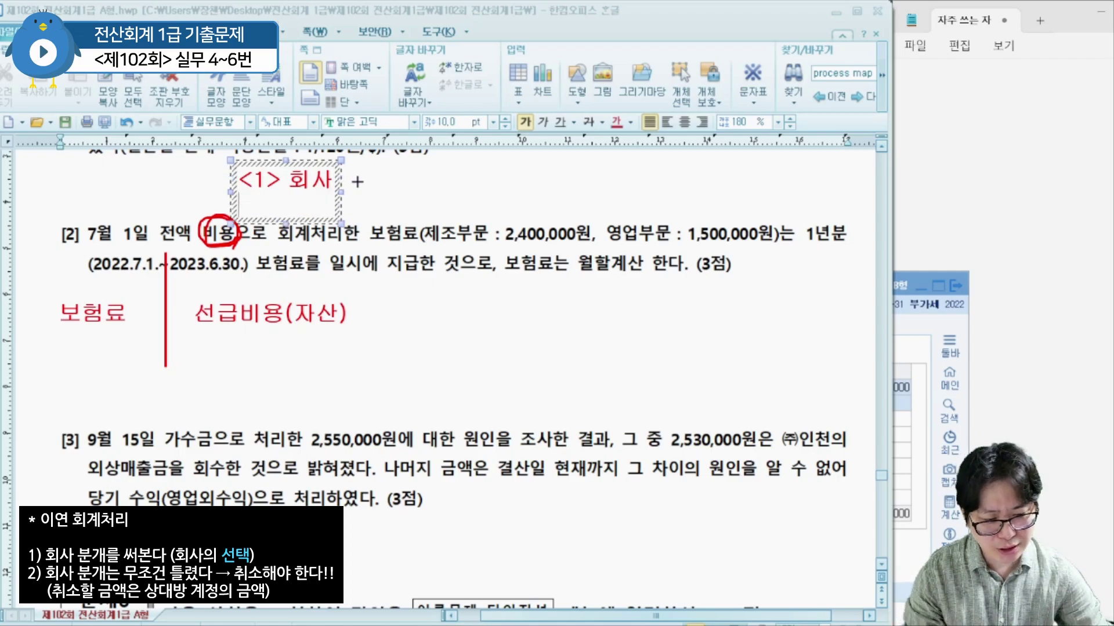
{"action": "type", "text": "보험료"}
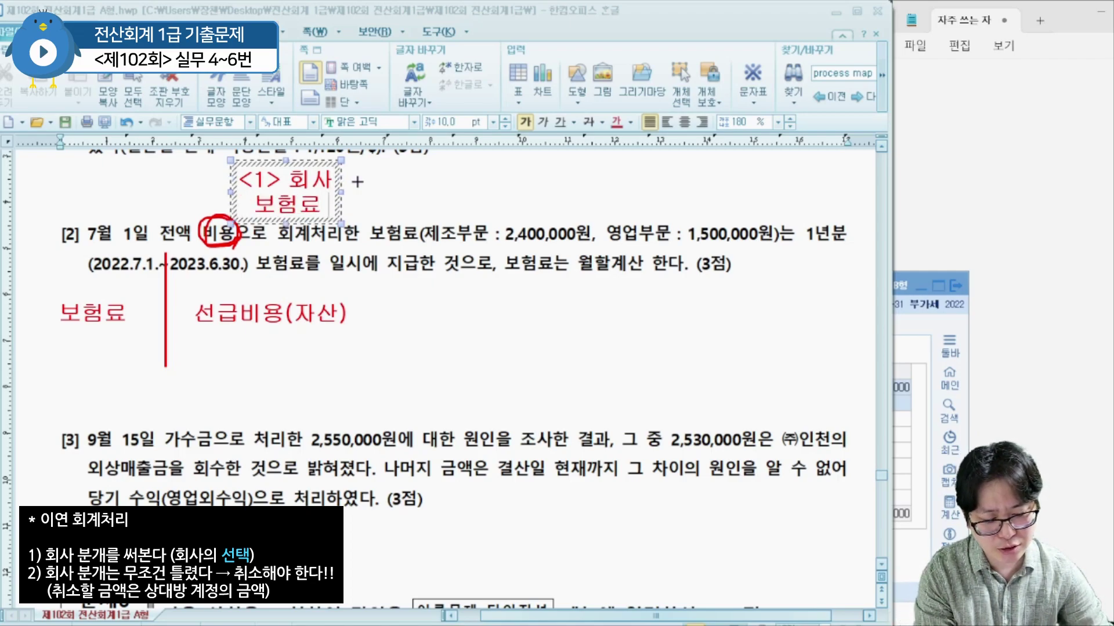
{"action": "type", "text": "           3"}
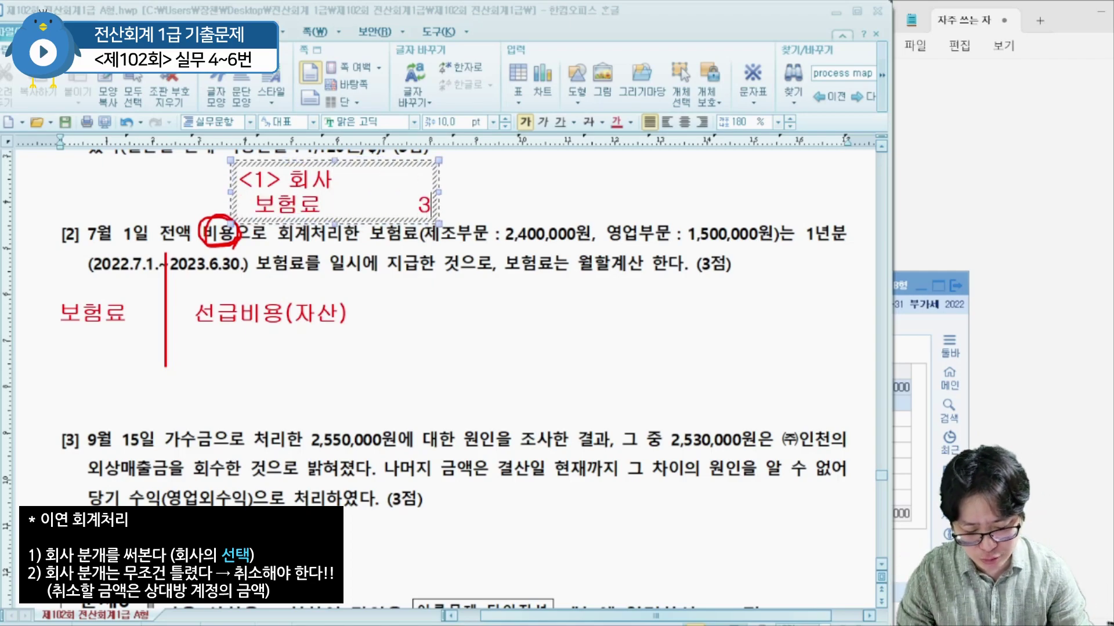
{"action": "type", "text": ",900,000           돈"}
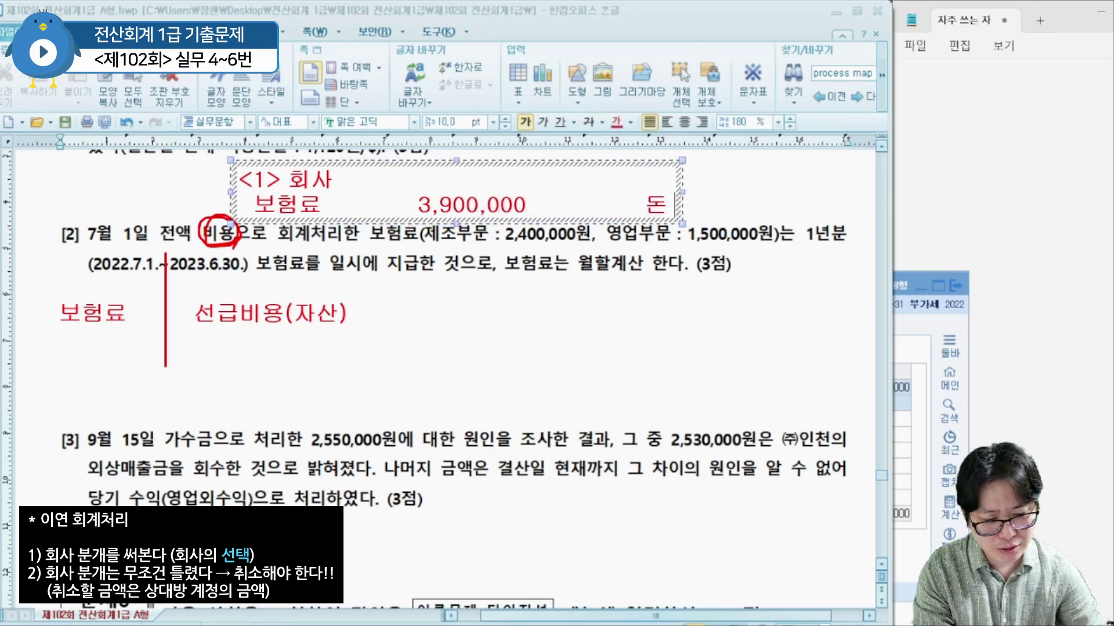
{"action": "type", "text": "             3,900,000"}
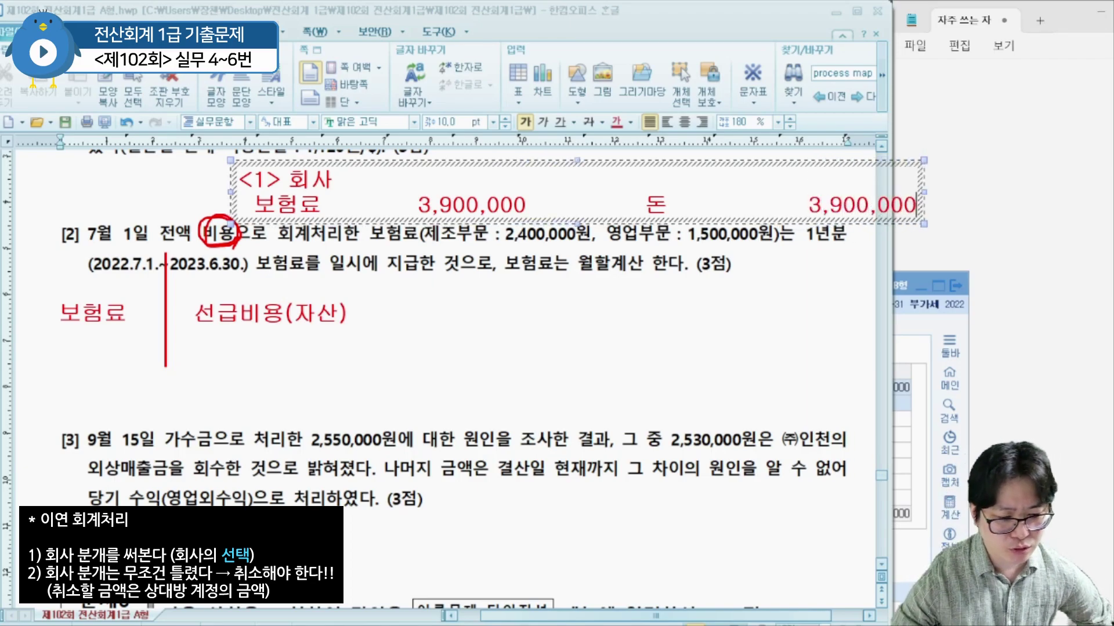
- Nudge the <1> 회사 entry up, turn it blue and add the blue heading <2> 결산 beneath 선급비용(자산)
{"action": "left_click_drag", "start_coordinate": [663, 166], "coordinate": [640, 158]}
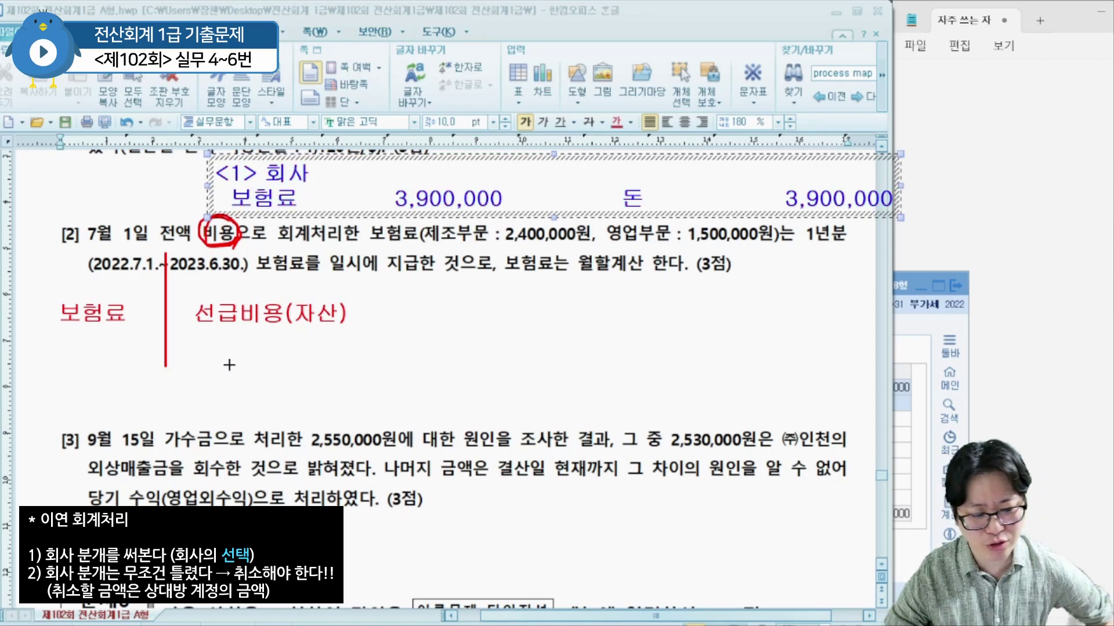
{"action": "left_click", "coordinate": [226, 346]}
{"action": "key", "text": "ctrl+n"}
{"action": "type", "text": "b"}
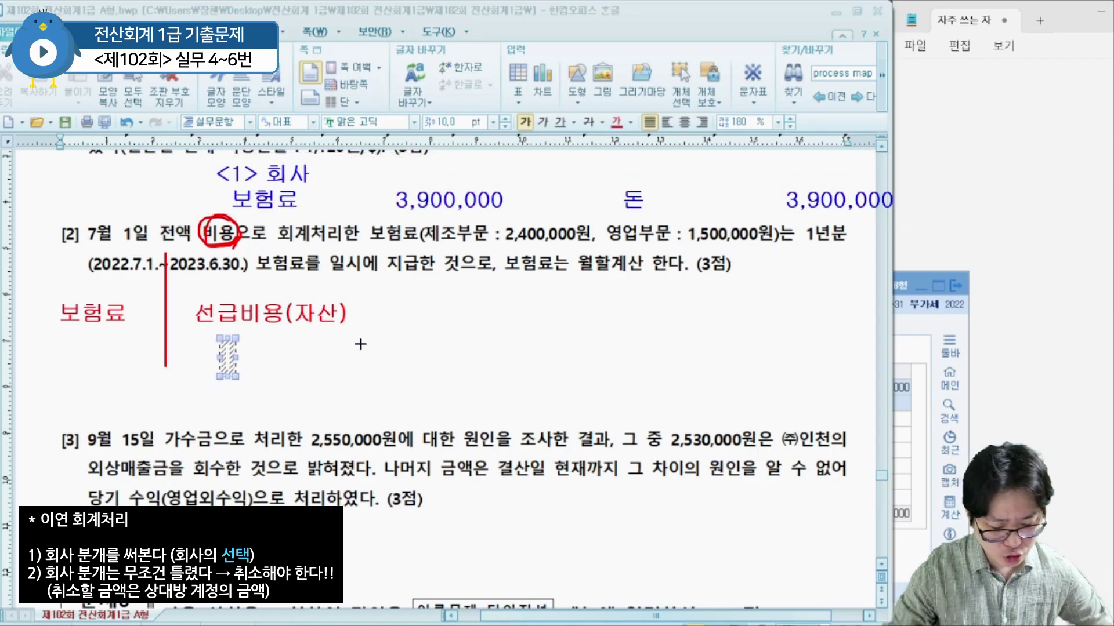
{"action": "type", "text": "<2> 결산"}
{"action": "left_click_drag", "start_coordinate": [292, 336], "coordinate": [279, 344]}
{"action": "left_click", "coordinate": [470, 377]}
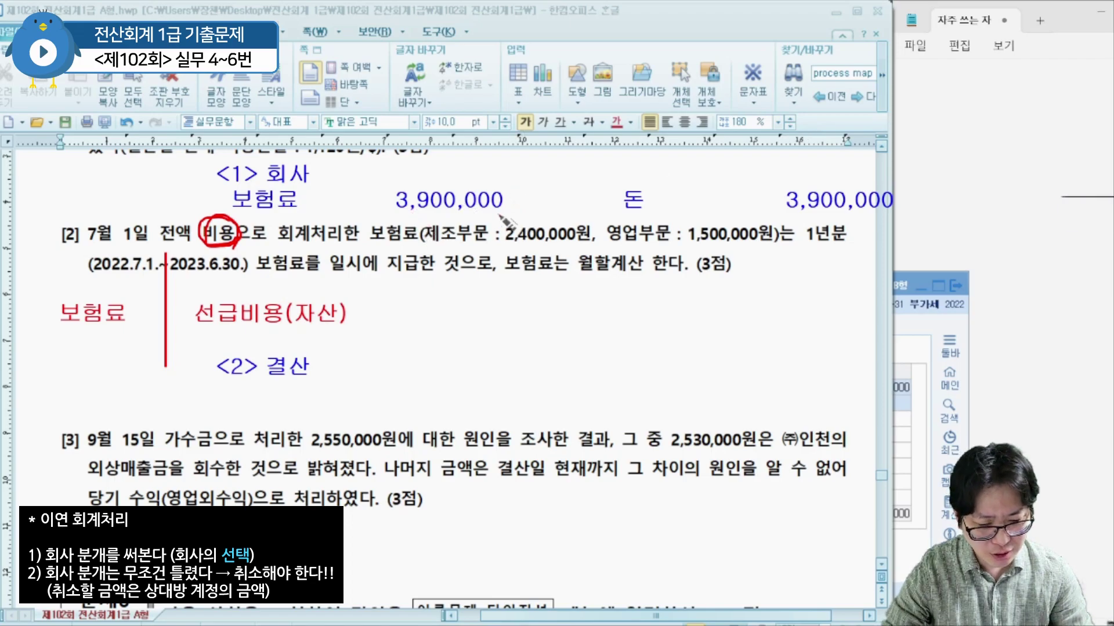
- Draw a red arrow from the 보험료 amount 3,900,000 to the credit side under <2> 결산 and add blue 보험료 below its tip
{"action": "key", "text": "ctrl+shift+p"}
{"action": "mouse_move", "coordinate": [497, 214]}
{"action": "left_mouse_down"}
{"action": "mouse_move", "coordinate": [587, 332]}
{"action": "mouse_move", "coordinate": [621, 359]}
{"action": "mouse_move", "coordinate": [626, 352]}
{"action": "left_mouse_up"}
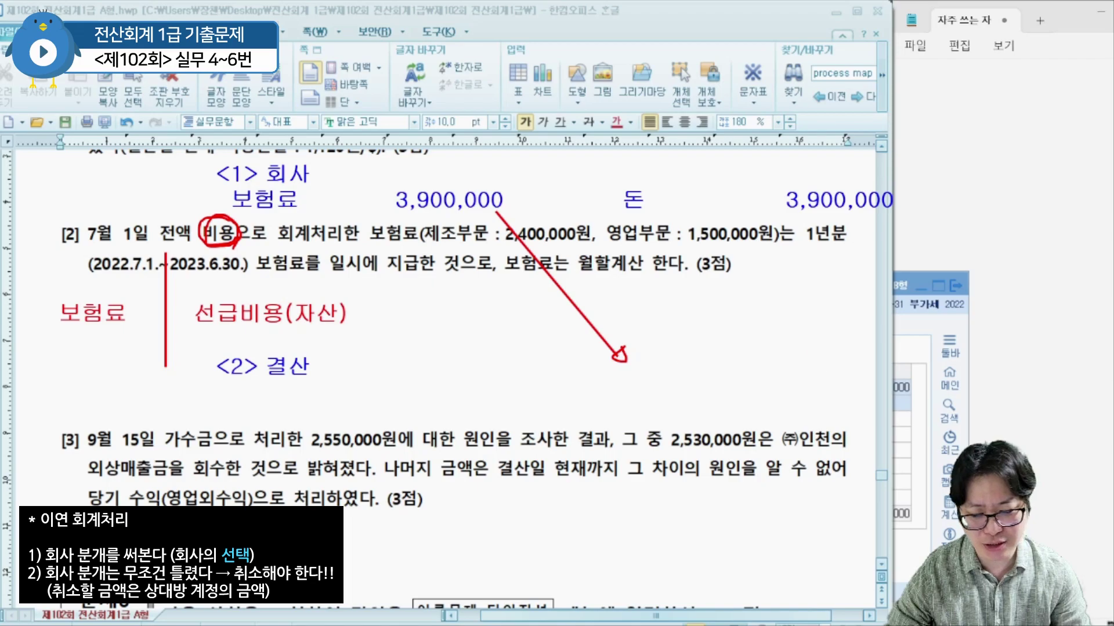
{"action": "left_click", "coordinate": [619, 396]}
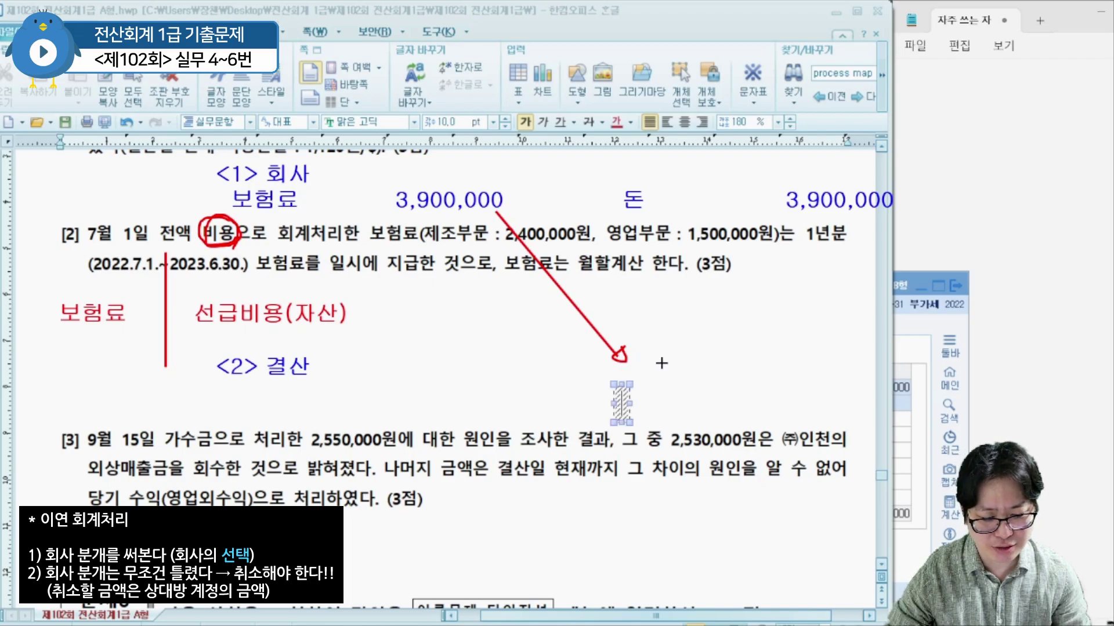
{"action": "type", "text": "보험료"}
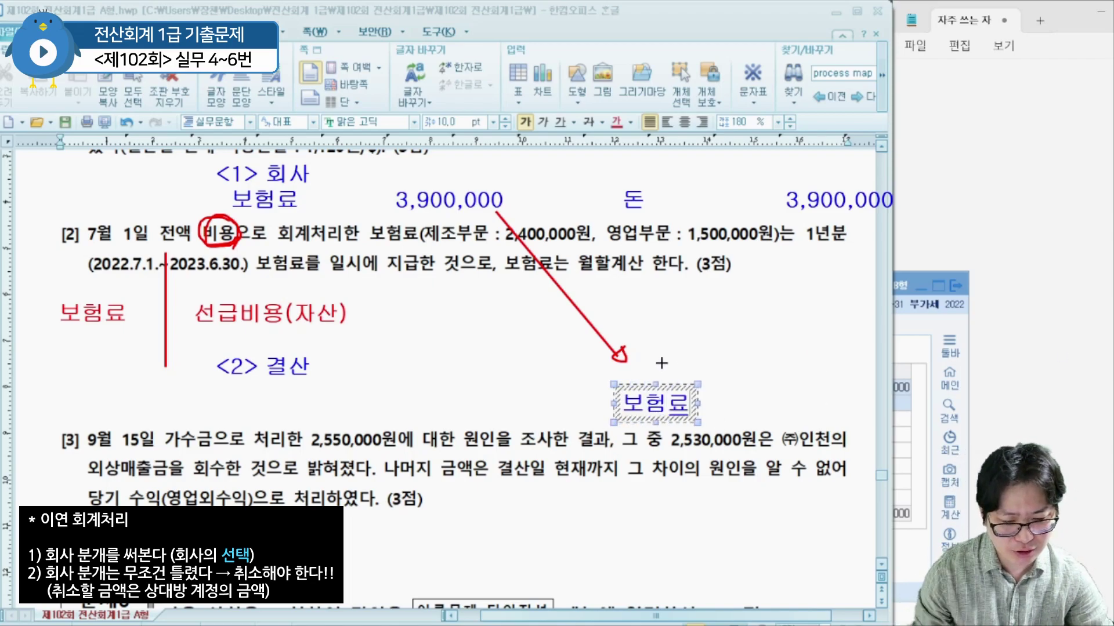
{"action": "left_click_drag", "start_coordinate": [681, 381], "coordinate": [682, 374]}
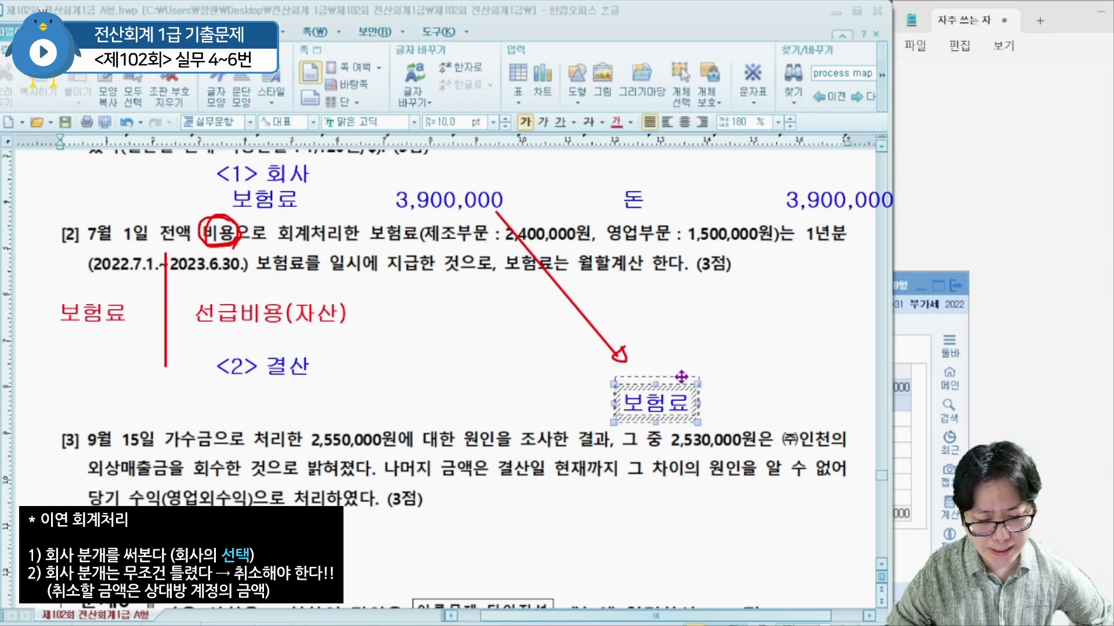
{"action": "left_click", "coordinate": [738, 329]}
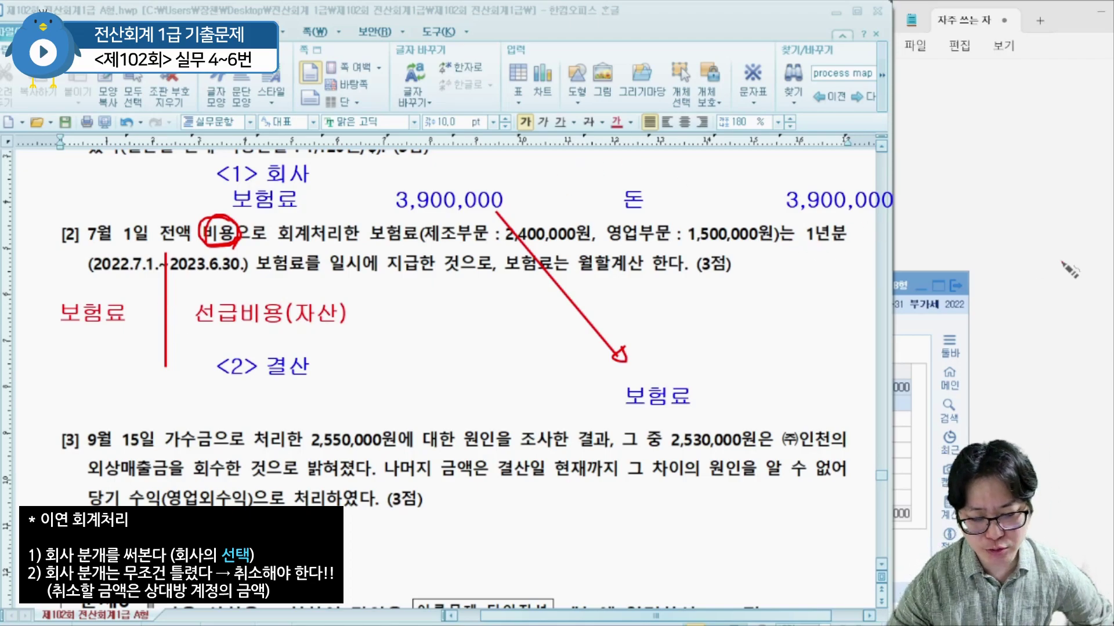
- Add the blue amount 1,950,000 above both the red 보험료 and the red 선급비용(자산) labels
{"action": "left_click", "coordinate": [45, 279]}
{"action": "type", "text": "1,950"}
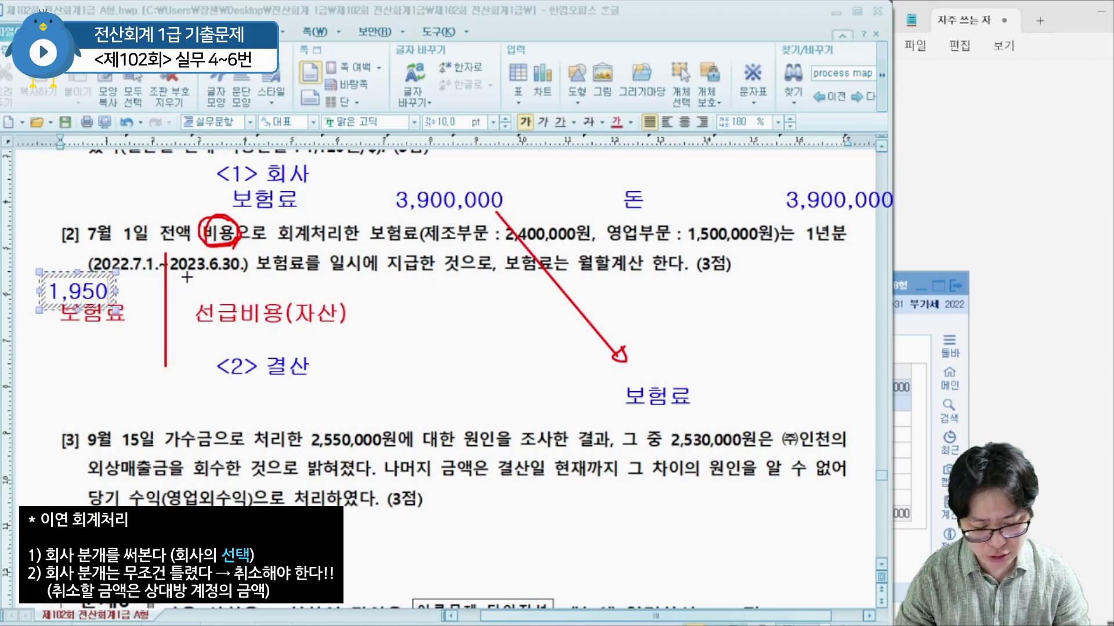
{"action": "type", "text": ",000"}
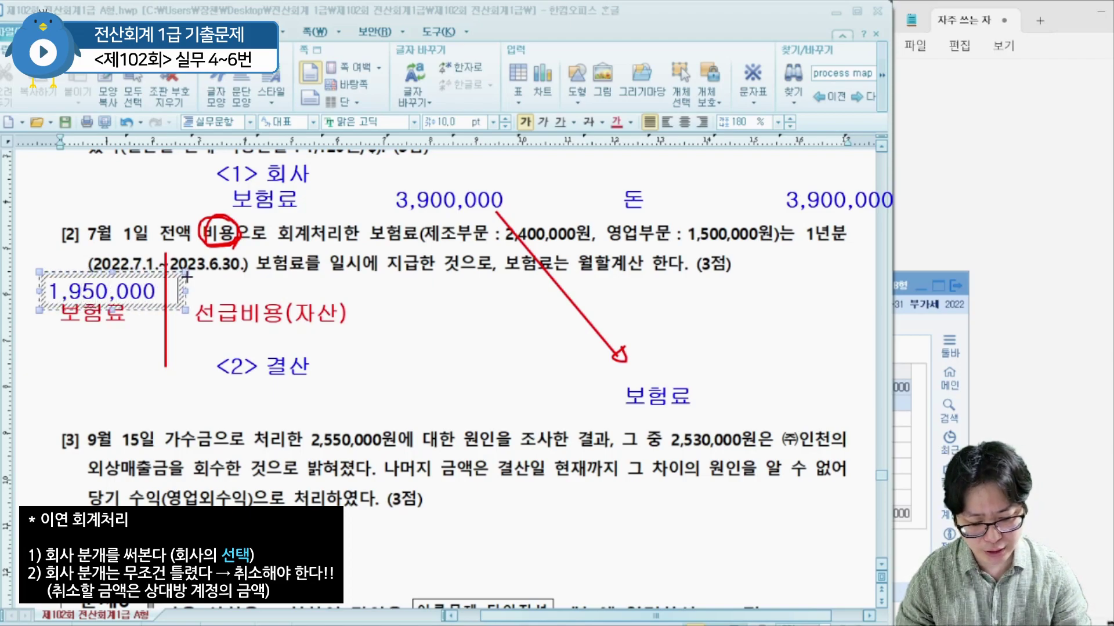
{"action": "type", "text": "    1,950,000"}
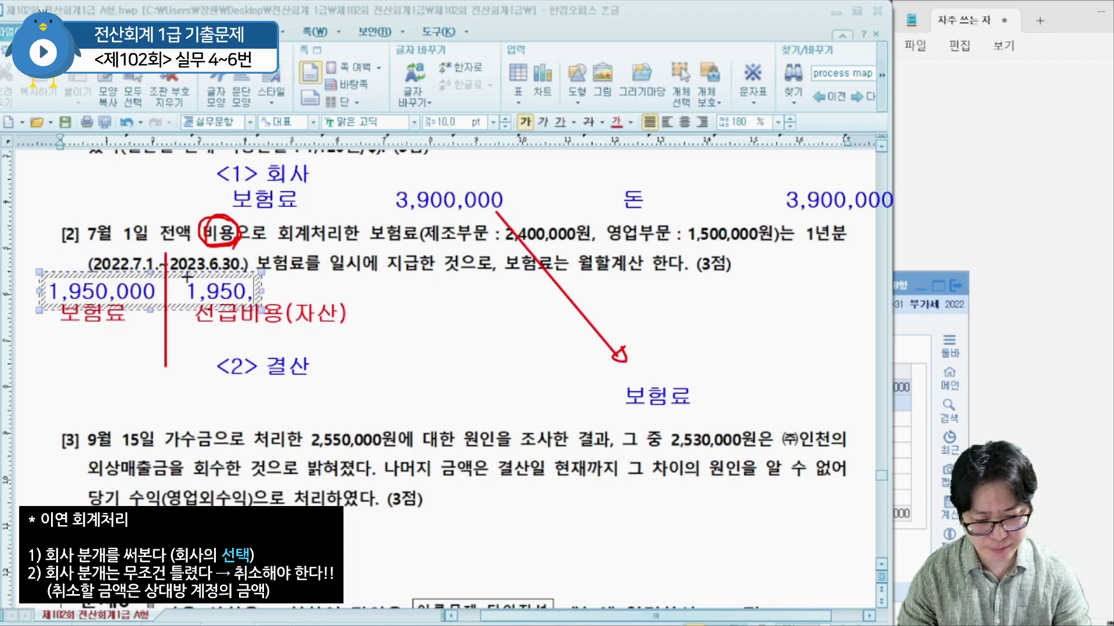
{"action": "left_click", "coordinate": [185, 287]}
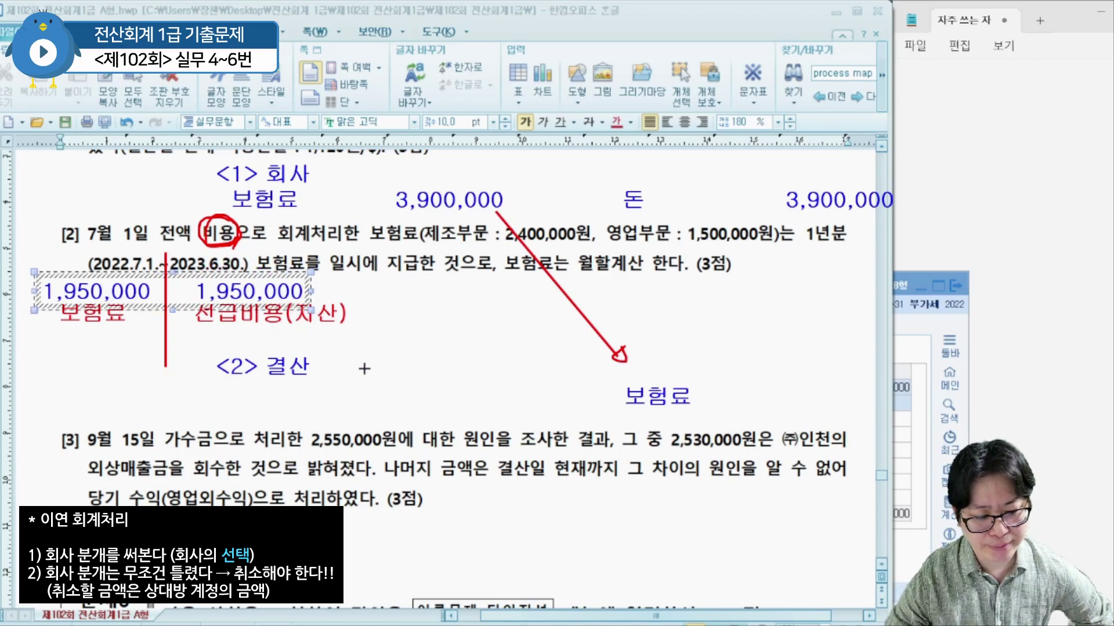
{"action": "left_click", "coordinate": [475, 323]}
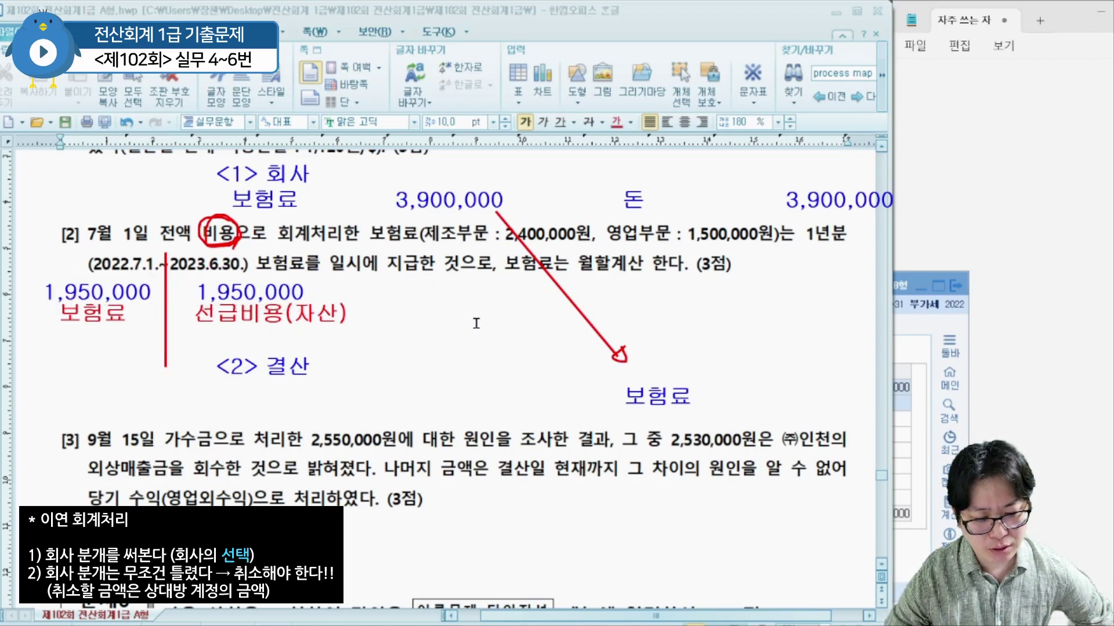
- Add the blue amount 1,950,000 beside the credit-side 보험료 of the <2> 결산 entry
{"action": "left_click", "coordinate": [779, 384]}
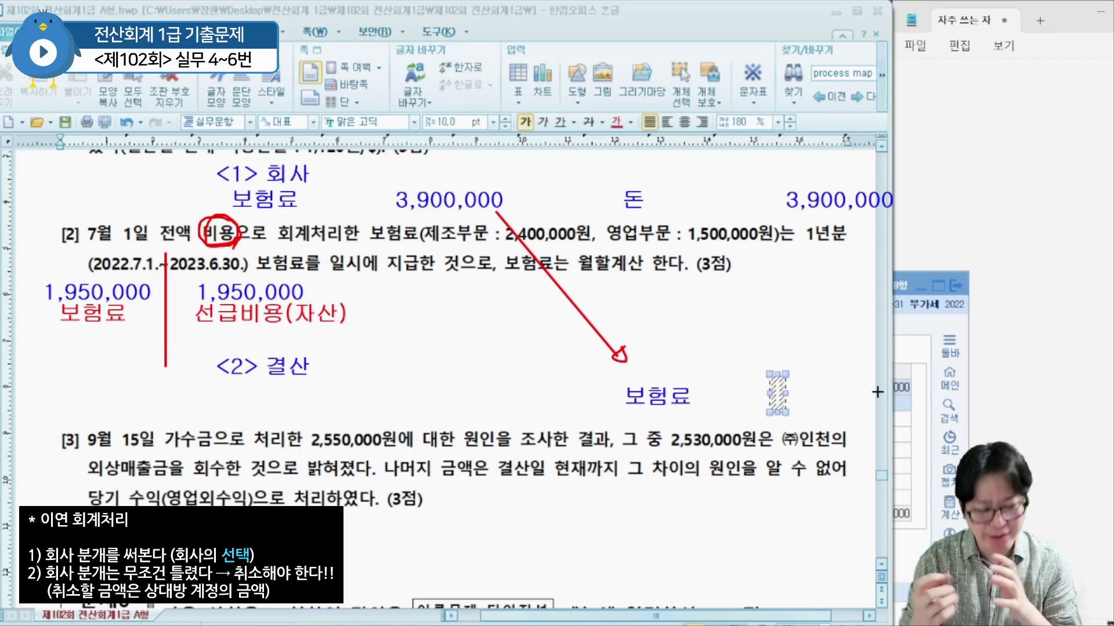
{"action": "type", "text": "1,950,000"}
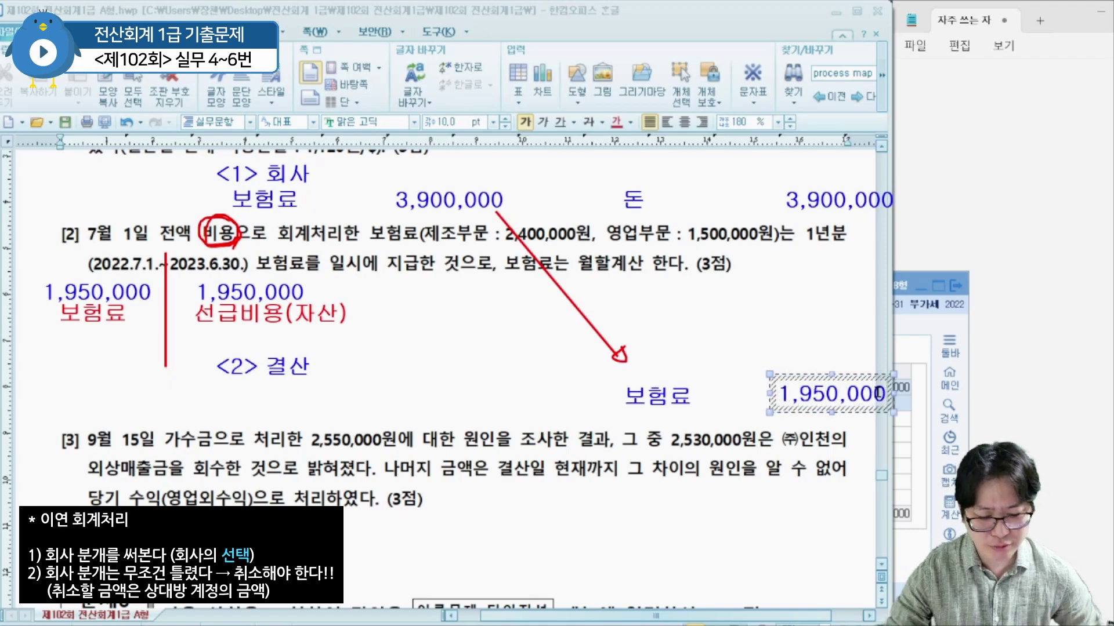
{"action": "left_click", "coordinate": [502, 303]}
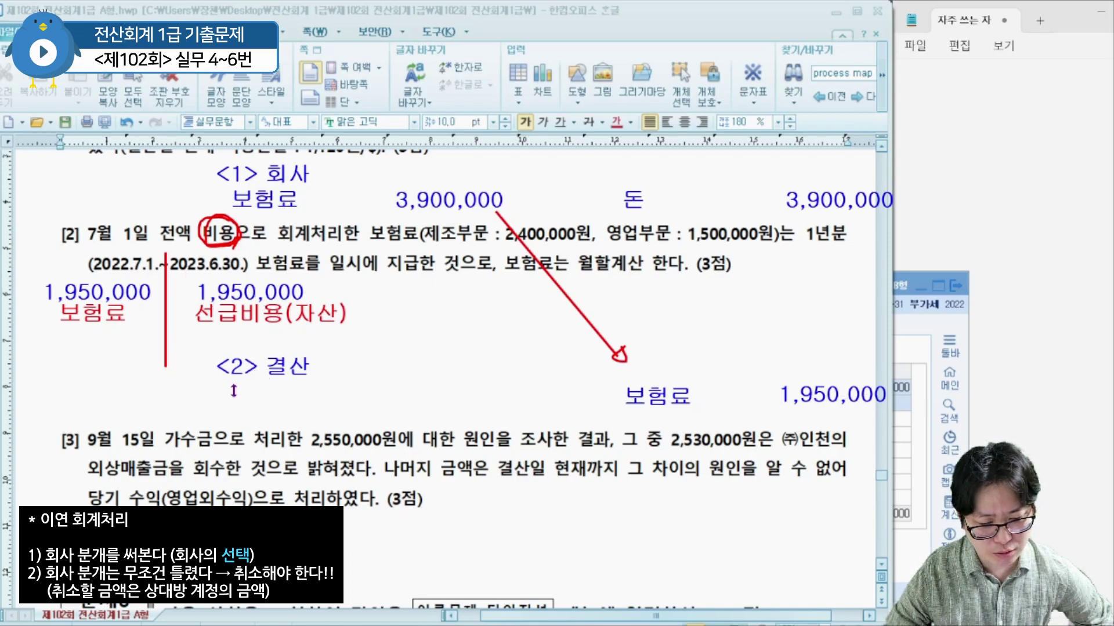
- Add the blue debit text 선급비용 1,950,000 below the <2> 결산 heading
{"action": "left_click", "coordinate": [278, 386]}
{"action": "type", "text": "선급비용"}
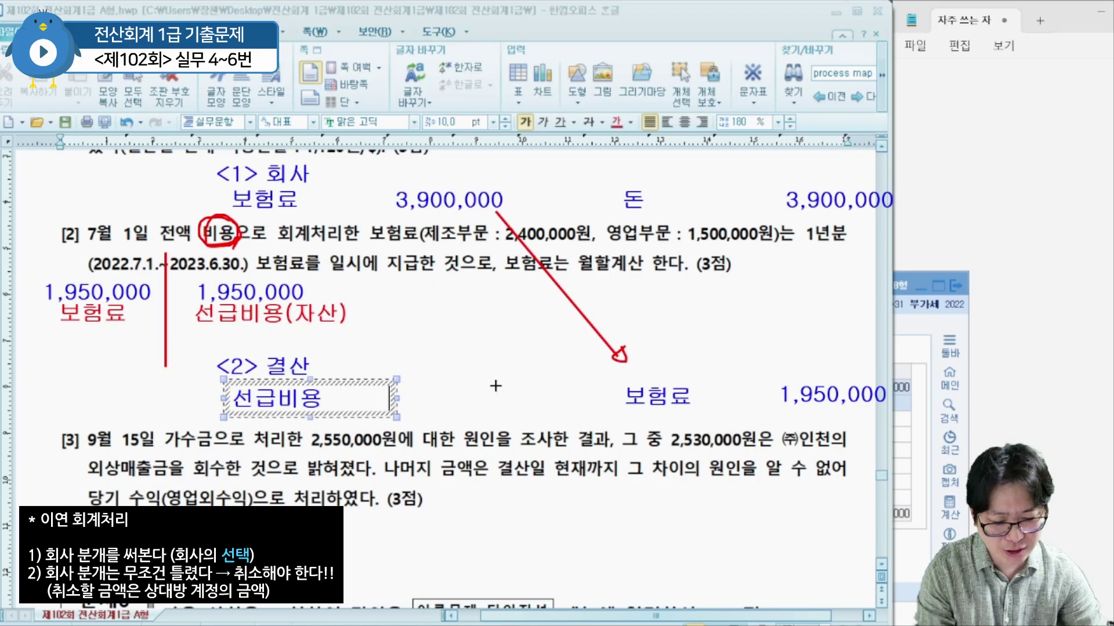
{"action": "type", "text": "      1,50,000"}
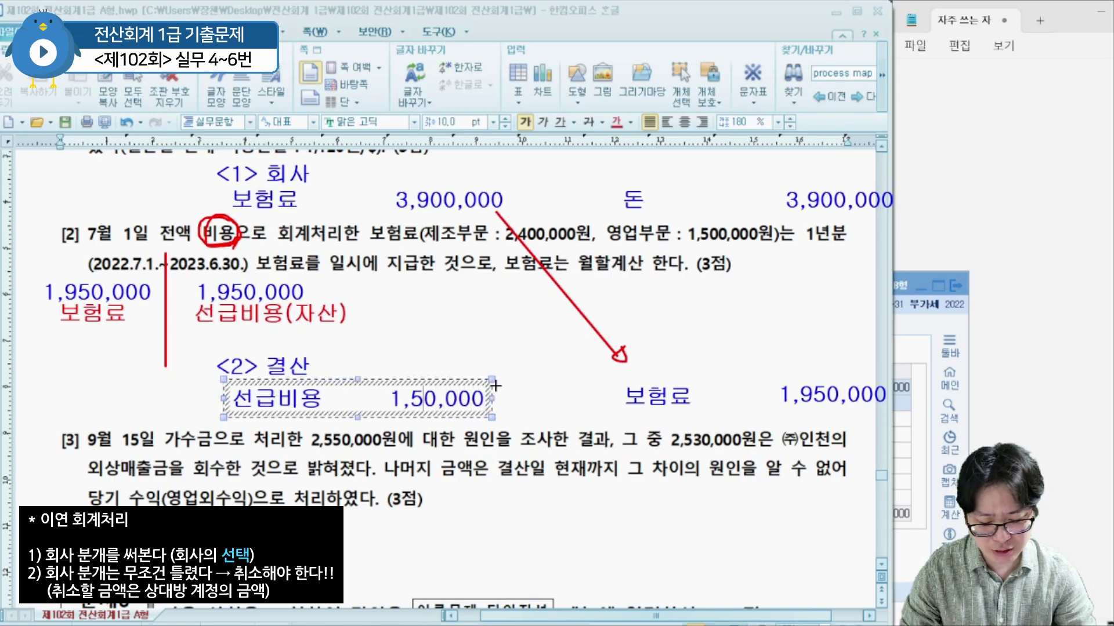
{"action": "type", "text": "9"}
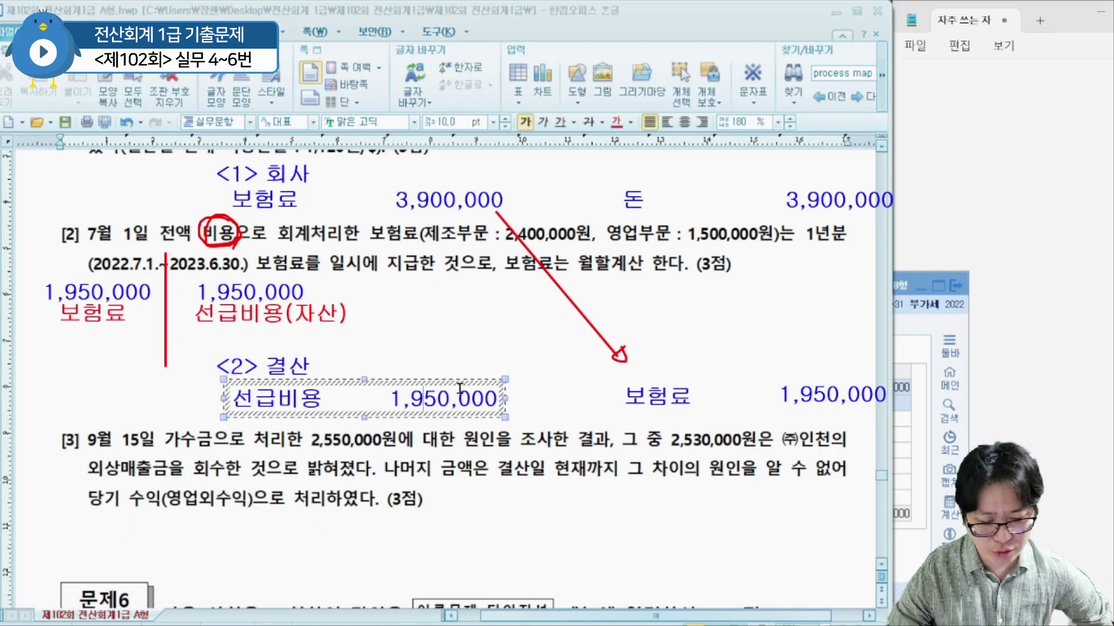
{"action": "left_click", "coordinate": [580, 371]}
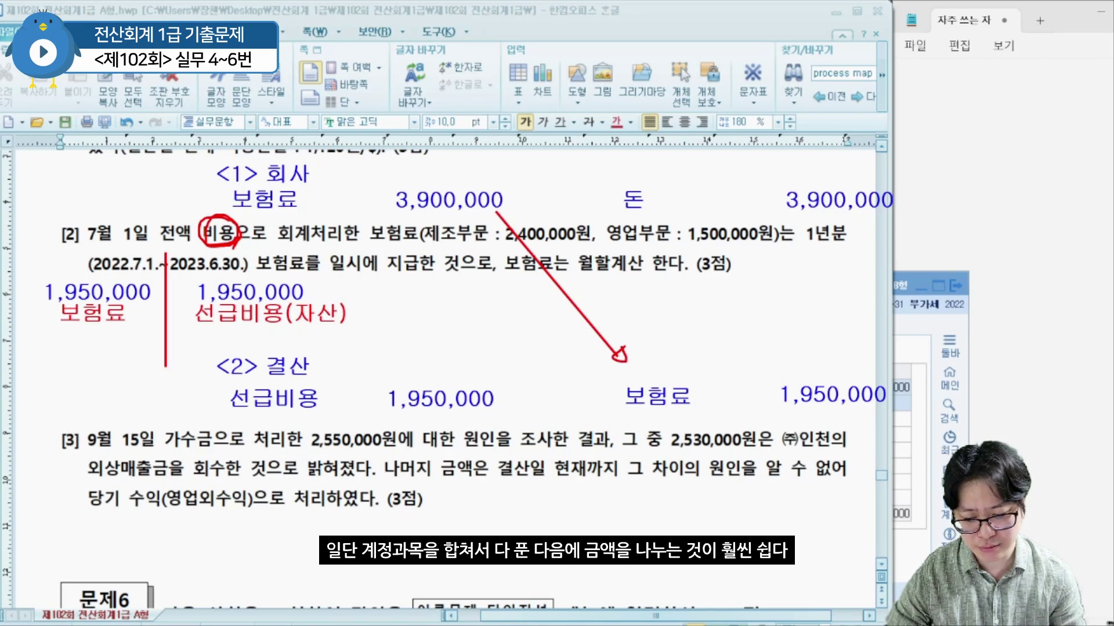
- Strike out the credit 보험료 1,950,000 with two red lines and draw a red branch above it labelled 제 and 판
{"action": "left_click_drag", "start_coordinate": [609, 398], "coordinate": [897, 397]}
{"action": "left_click_drag", "start_coordinate": [606, 391], "coordinate": [890, 390]}
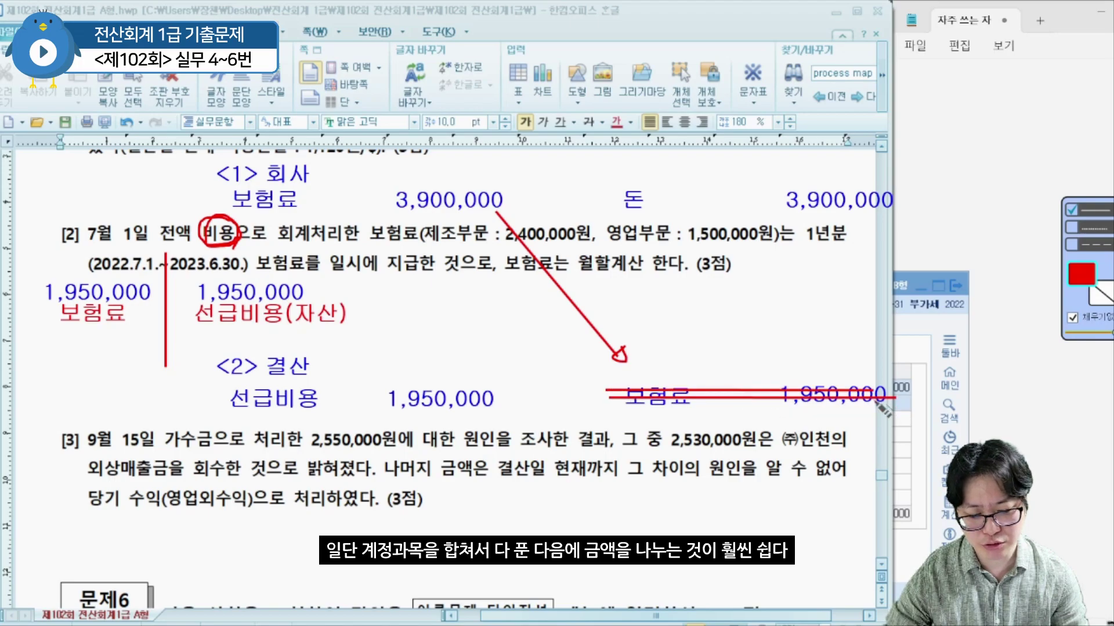
{"action": "mouse_move", "coordinate": [700, 318]}
{"action": "left_mouse_down"}
{"action": "mouse_move", "coordinate": [685, 341]}
{"action": "mouse_move", "coordinate": [706, 355]}
{"action": "left_mouse_up"}
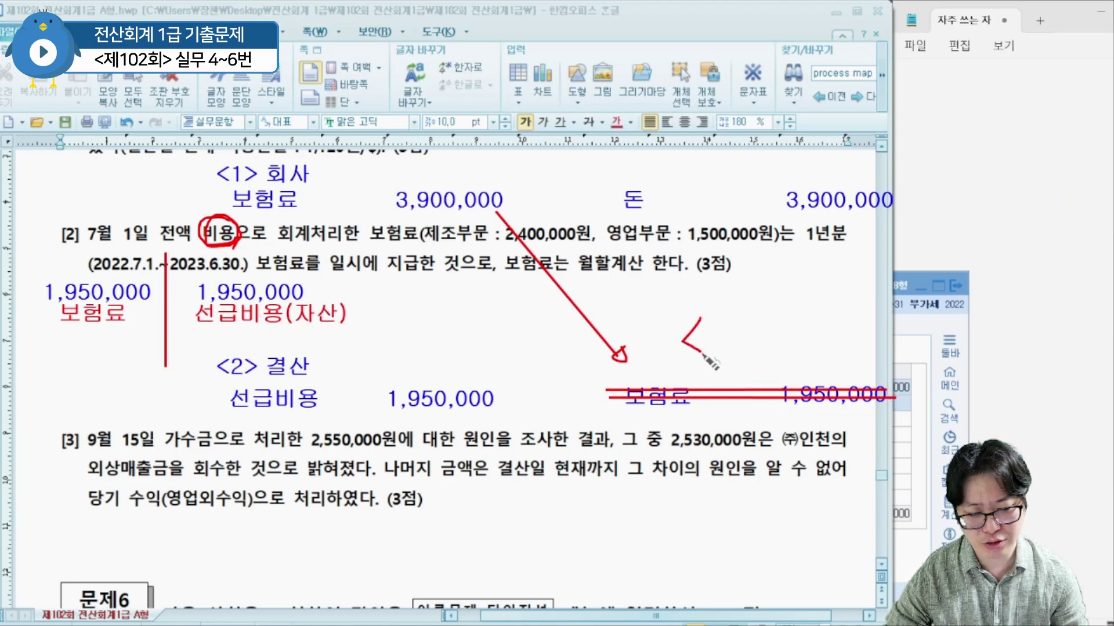
{"action": "left_click", "coordinate": [723, 305]}
{"action": "type", "text": "제"}
{"action": "key", "text": "Return"}
{"action": "key", "text": "Return"}
{"action": "type", "text": "판"}
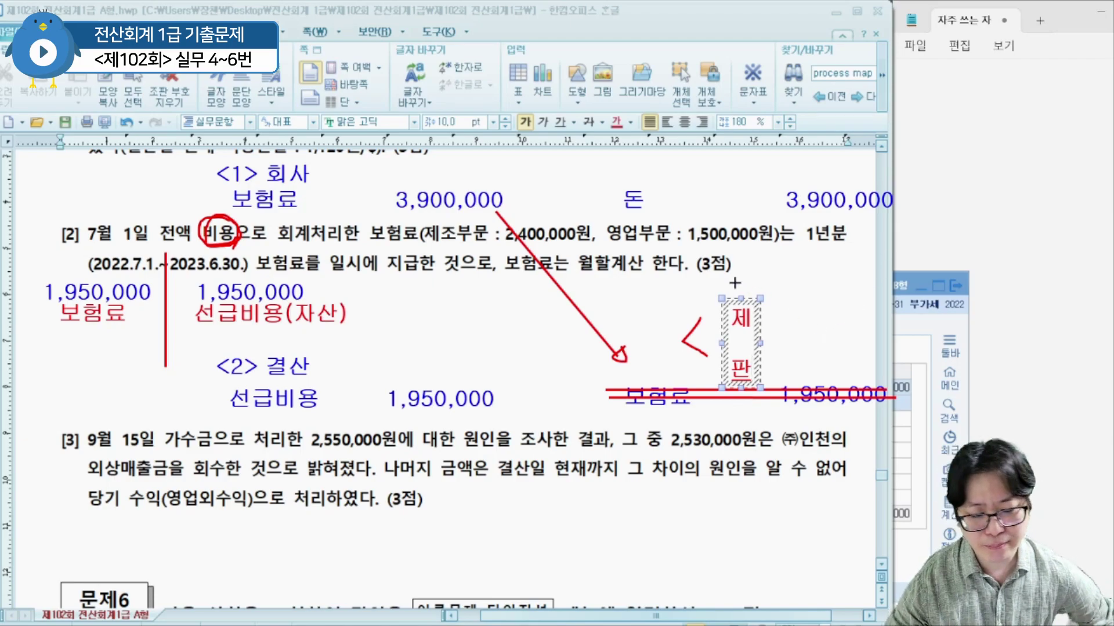
{"action": "left_click_drag", "start_coordinate": [747, 296], "coordinate": [740, 287]}
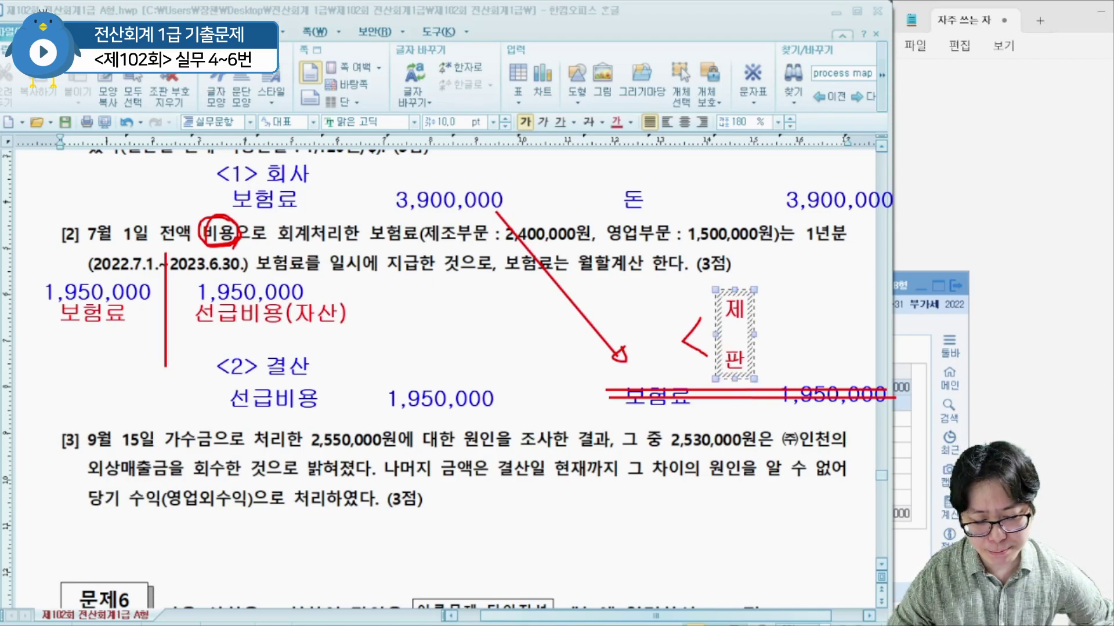
{"action": "key", "text": "Escape"}
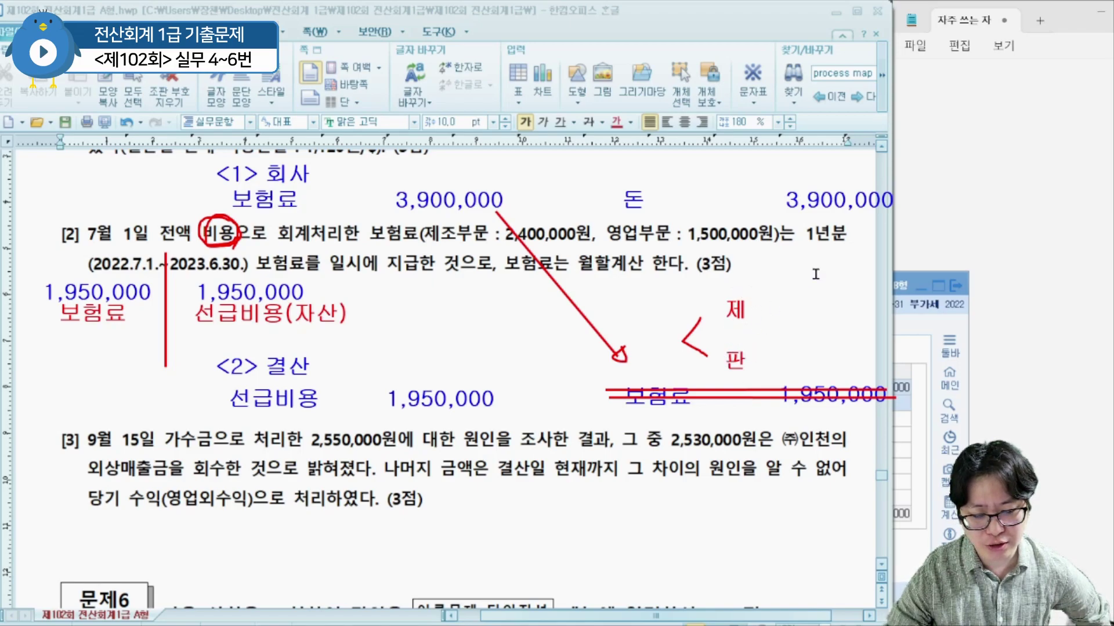
- Circle the 제조부문 and 영업부문 amounts in item [2] and handwrite ×240/390 beside 제 and ×150/390 beside 판 in red
{"action": "mouse_move", "coordinate": [490, 236]}
{"action": "left_mouse_down"}
{"action": "mouse_move", "coordinate": [516, 252]}
{"action": "mouse_move", "coordinate": [782, 256]}
{"action": "mouse_move", "coordinate": [665, 226]}
{"action": "mouse_move", "coordinate": [458, 250]}
{"action": "mouse_move", "coordinate": [516, 260]}
{"action": "left_mouse_up"}
{"action": "mouse_move", "coordinate": [783, 314]}
{"action": "left_mouse_down"}
{"action": "mouse_move", "coordinate": [804, 331]}
{"action": "mouse_move", "coordinate": [834, 312]}
{"action": "left_mouse_up"}
{"action": "mouse_move", "coordinate": [783, 284]}
{"action": "left_mouse_down"}
{"action": "mouse_move", "coordinate": [819, 293]}
{"action": "mouse_move", "coordinate": [815, 303]}
{"action": "mouse_move", "coordinate": [834, 285]}
{"action": "left_mouse_up"}
{"action": "left_click_drag", "start_coordinate": [758, 297], "coordinate": [758, 313]}
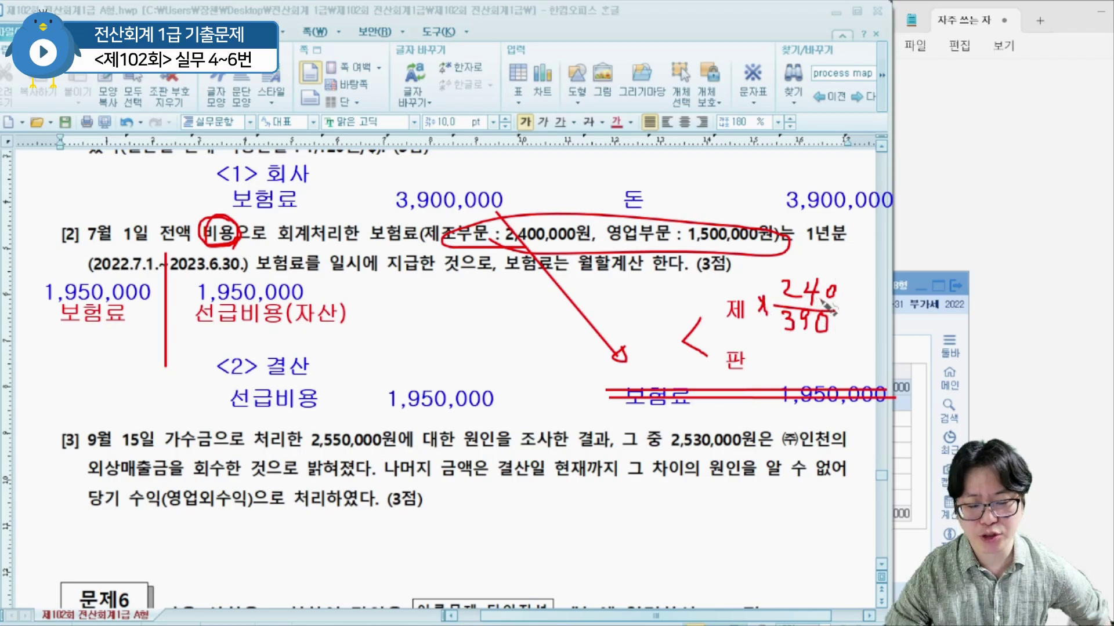
{"action": "mouse_move", "coordinate": [759, 356]}
{"action": "left_mouse_down"}
{"action": "mouse_move", "coordinate": [765, 366]}
{"action": "mouse_move", "coordinate": [829, 363]}
{"action": "mouse_move", "coordinate": [801, 400]}
{"action": "mouse_move", "coordinate": [816, 386]}
{"action": "left_mouse_up"}
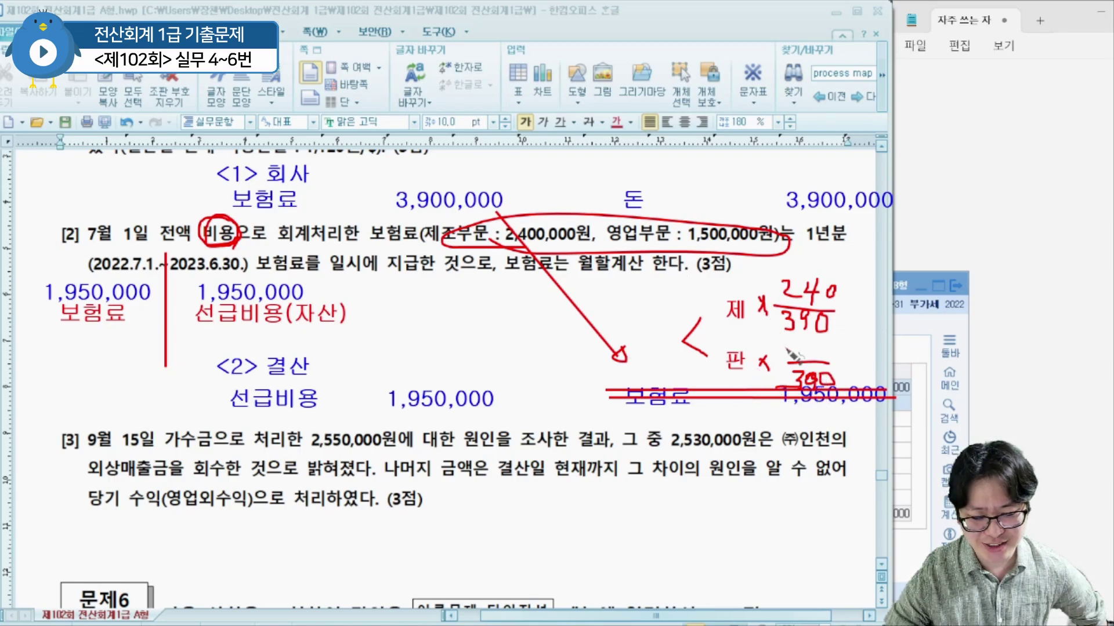
{"action": "mouse_move", "coordinate": [797, 343]}
{"action": "left_mouse_down"}
{"action": "mouse_move", "coordinate": [804, 360]}
{"action": "mouse_move", "coordinate": [828, 346]}
{"action": "left_mouse_up"}
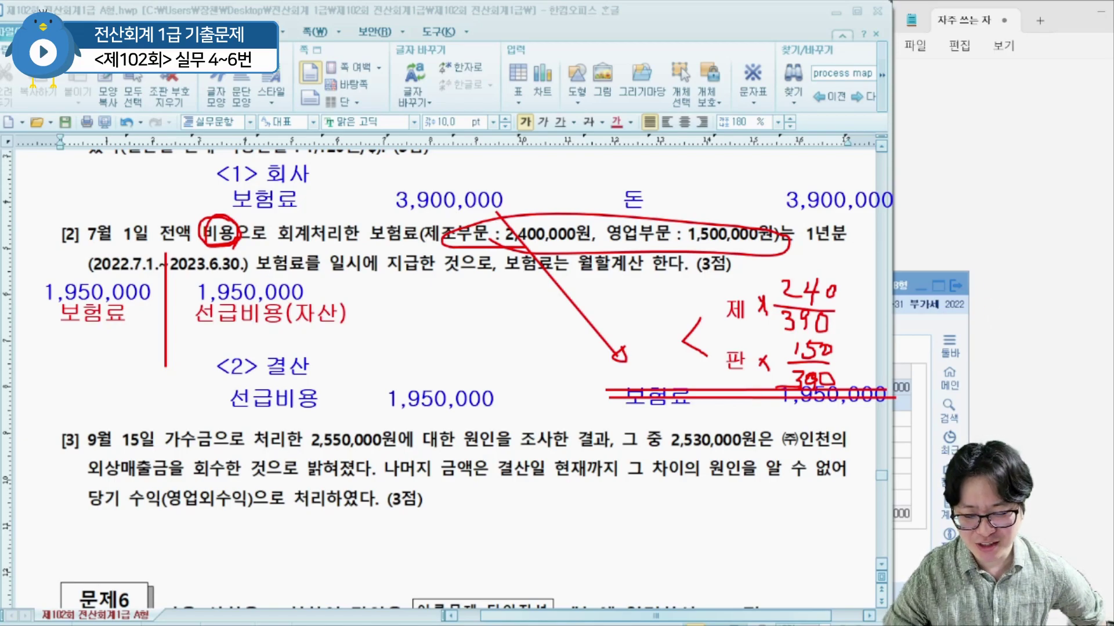
- Add the red amounts 1,200,000 beside the 제 fraction and 750,000 beside the 판 fraction
{"action": "left_click", "coordinate": [851, 302]}
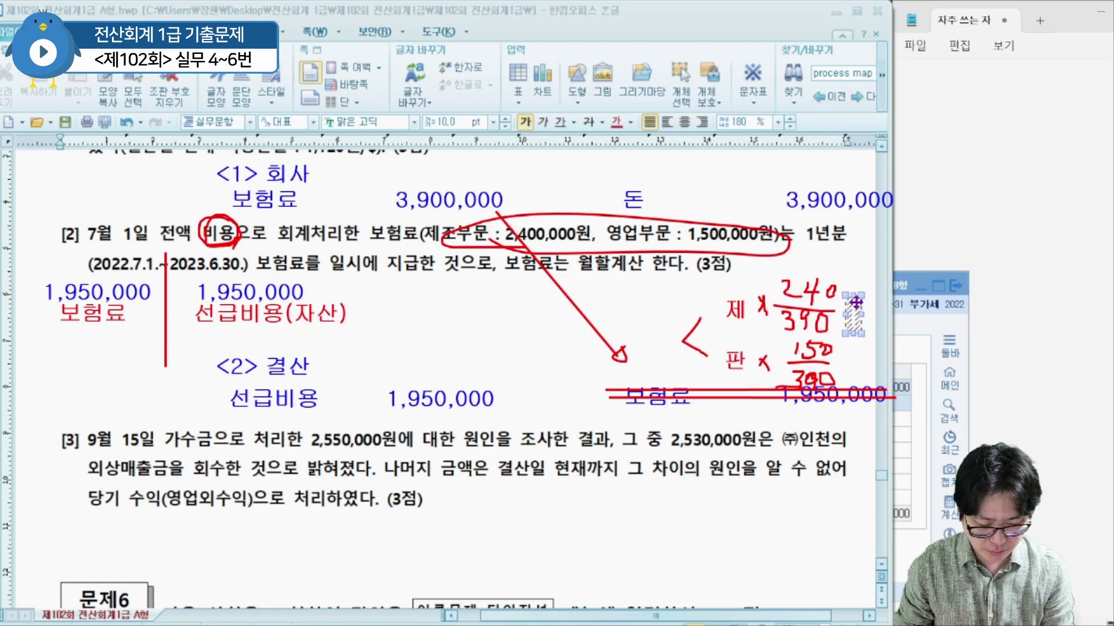
{"action": "type", "text": "1,200,000"}
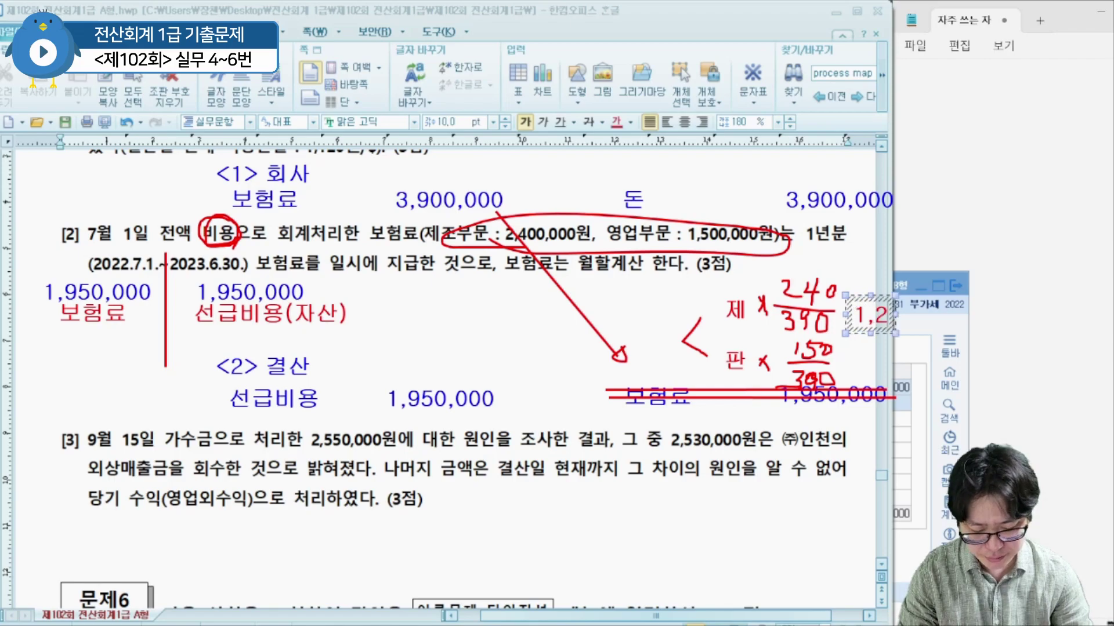
{"action": "key", "text": "Return"}
{"action": "key", "text": "Return"}
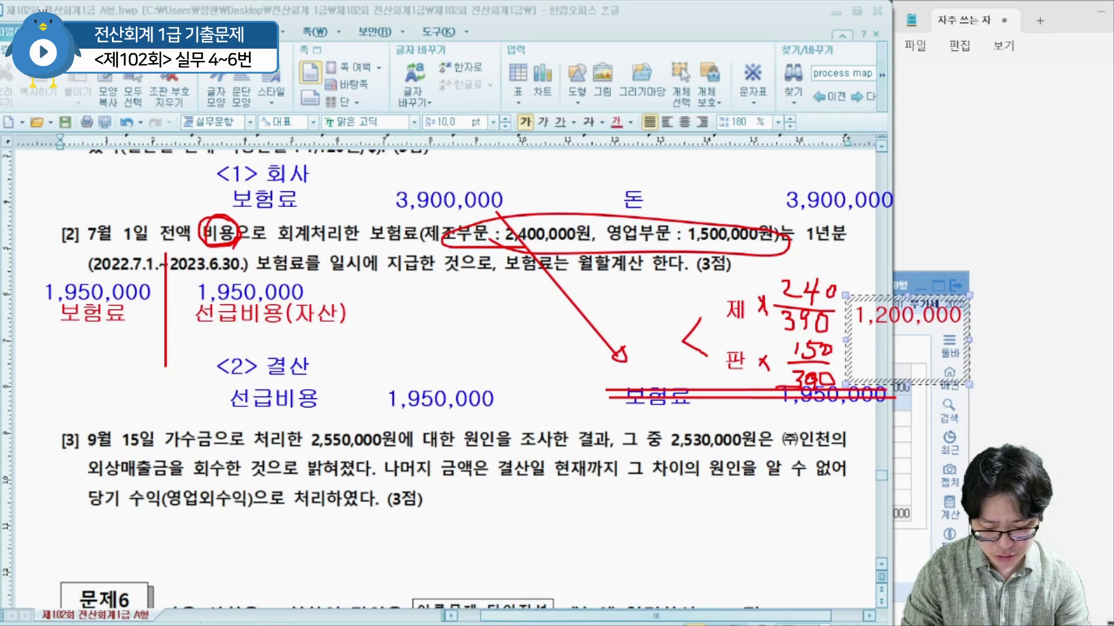
{"action": "type", "text": "750,000"}
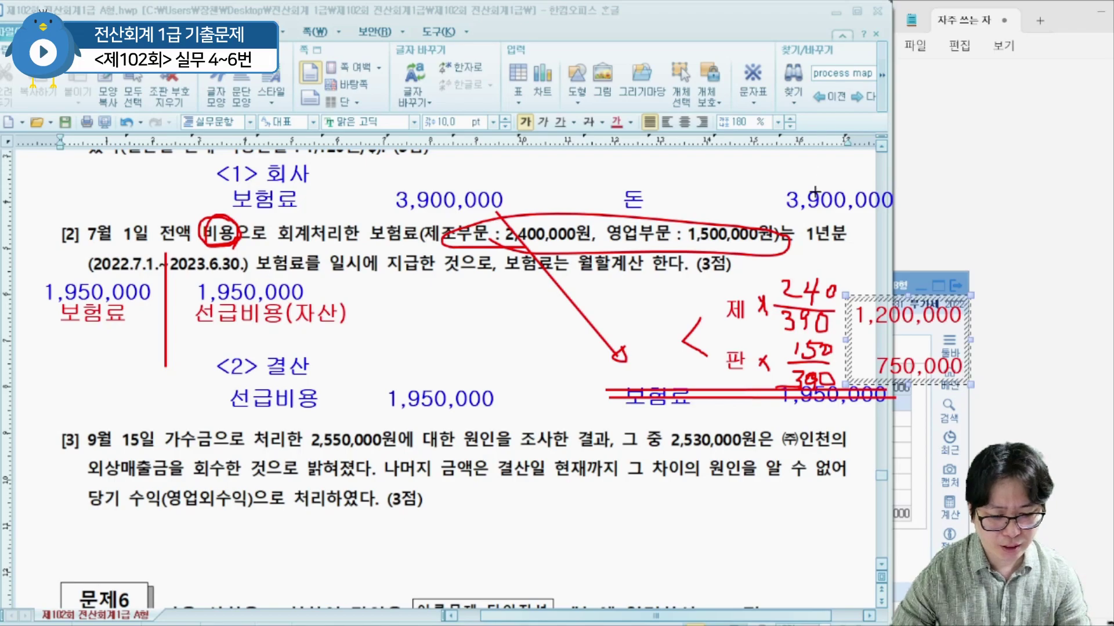
{"action": "left_click", "coordinate": [730, 361]}
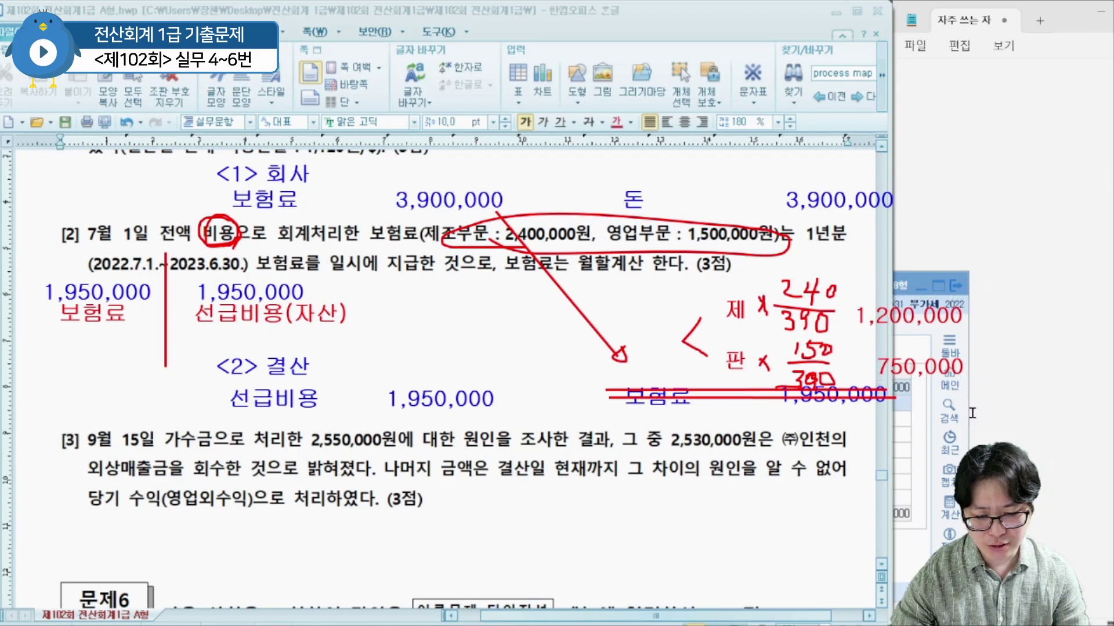
- Switch to the 일반전표입력 window and enter a December 31 debit line for 0133 선급비용 with the amount 1,950,000
{"action": "left_click", "coordinate": [922, 286]}
{"action": "left_click_drag", "start_coordinate": [879, 291], "coordinate": [865, 454]}
{"action": "left_click", "coordinate": [288, 573]}
{"action": "type", "text": "3"}
{"action": "key", "text": "Return"}
{"action": "type", "text": "선급"}
{"action": "key", "text": "BackSpace"}
{"action": "key", "text": "BackSpace"}
{"action": "type", "text": "선급"}
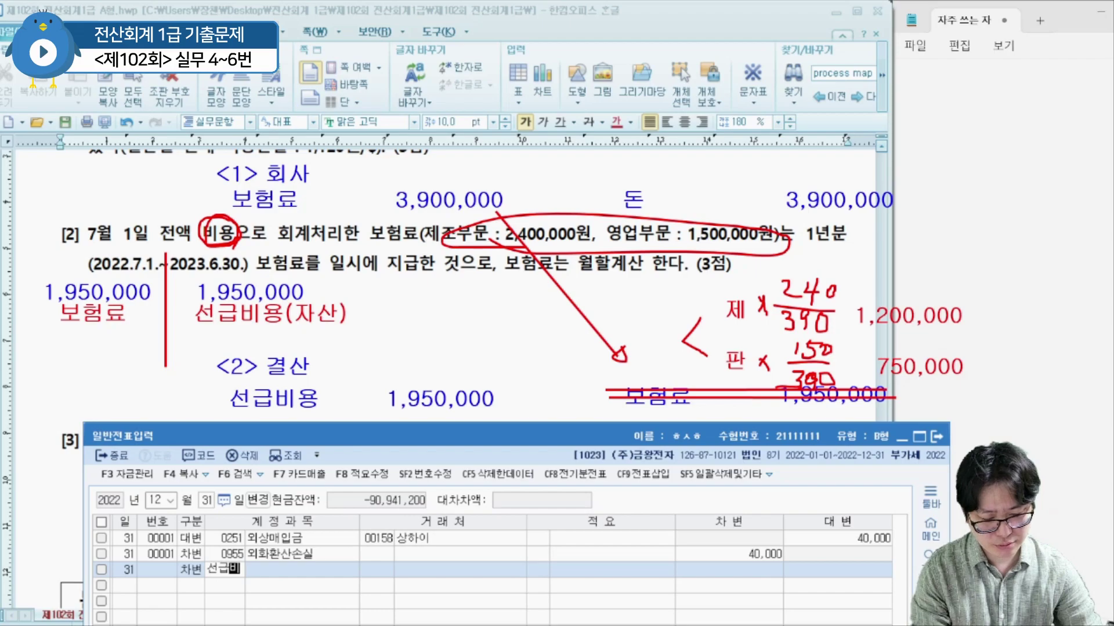
{"action": "type", "text": "비"}
{"action": "key", "text": "Return"}
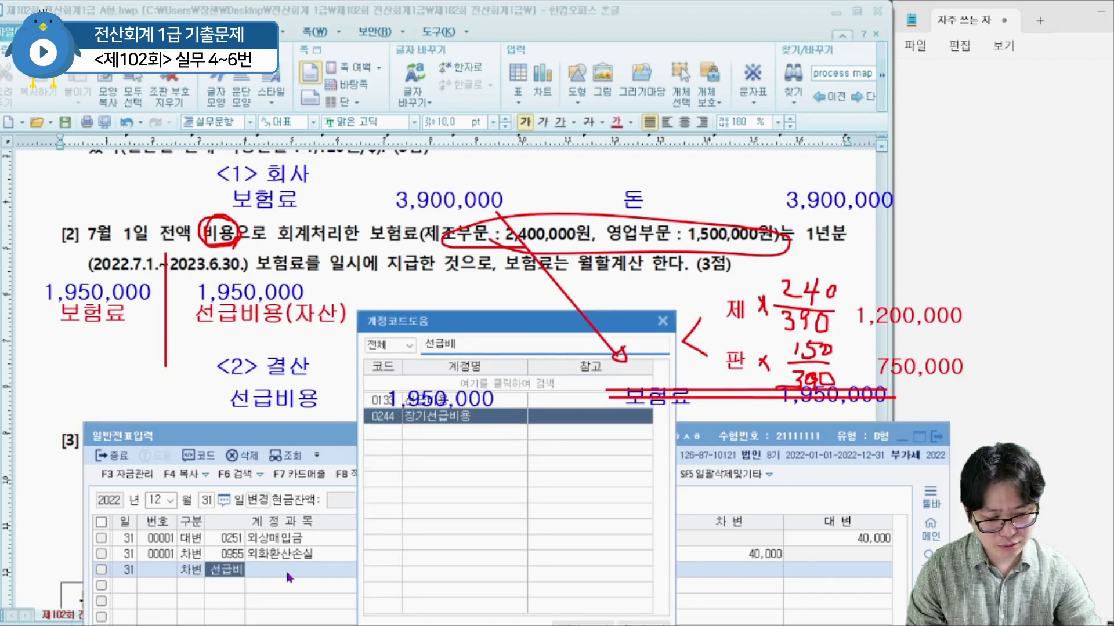
{"action": "key", "text": "Return"}
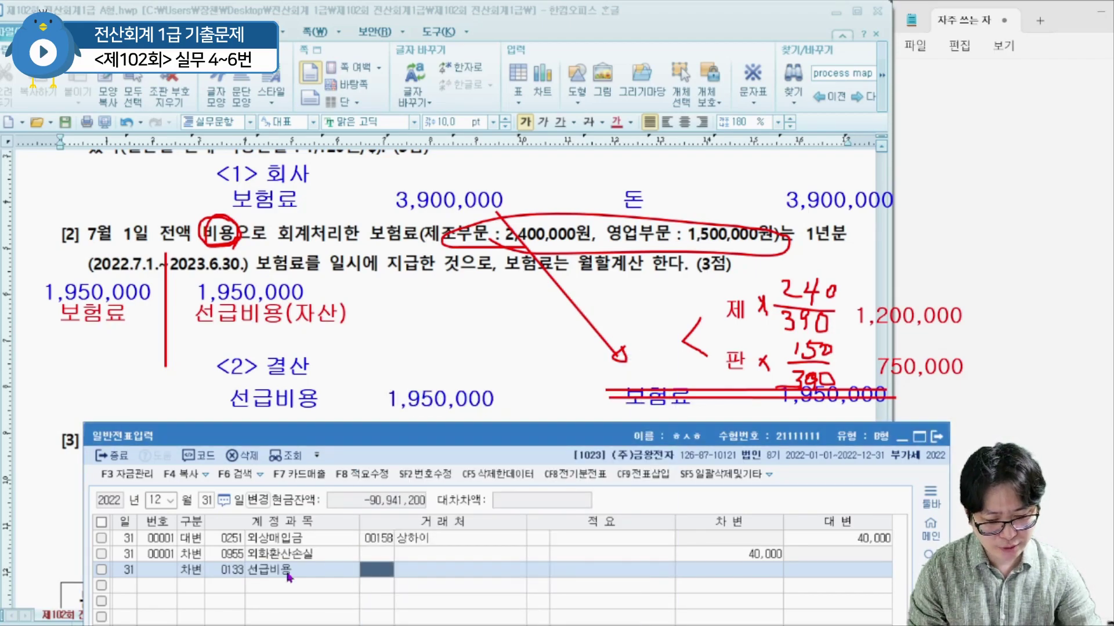
{"action": "key", "text": "Return"}
{"action": "key", "text": "Return"}
{"action": "type", "text": "1,950,000"}
{"action": "key", "text": "Return"}
- Add a credit line for the manufacturing-cost account 0521 보험료 and set its amount to 1,200,000
{"action": "type", "text": "4"}
{"action": "key", "text": "Return"}
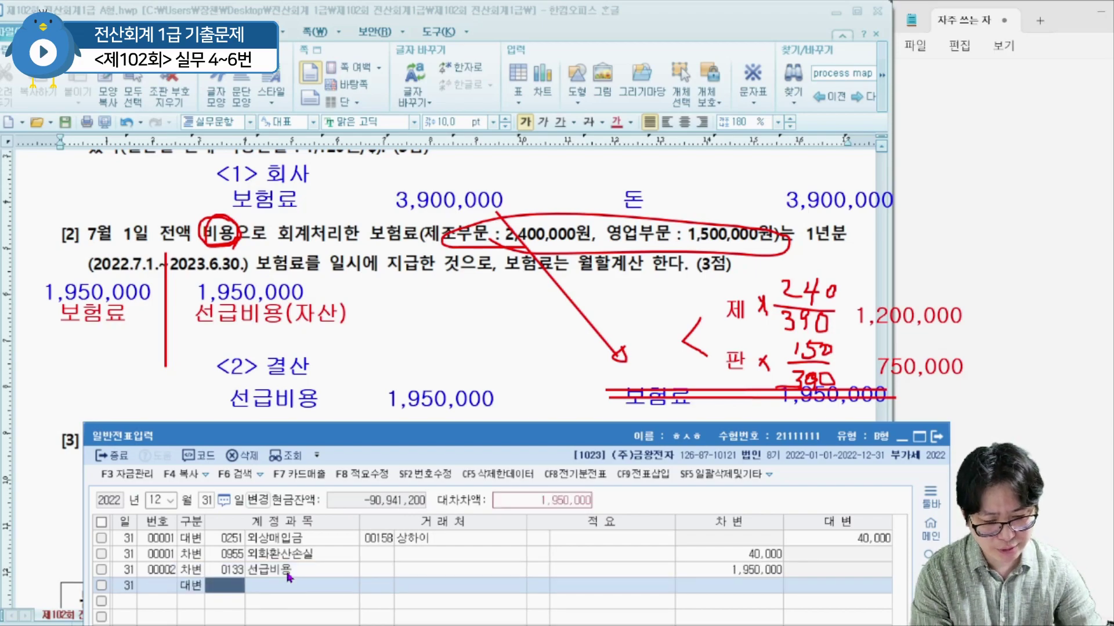
{"action": "type", "text": "보험료"}
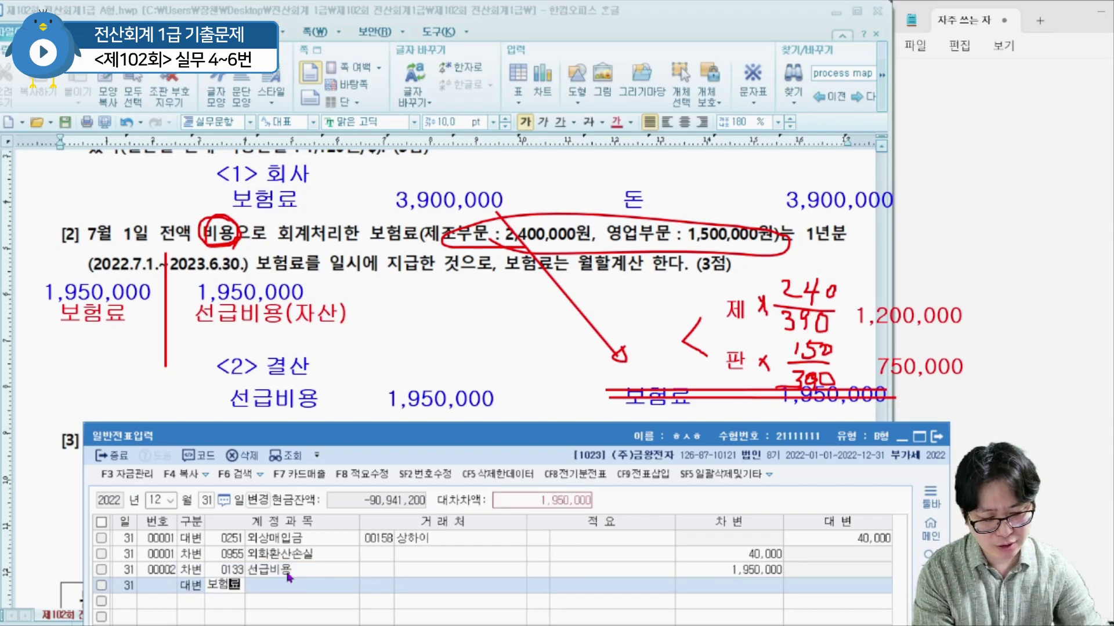
{"action": "key", "text": "Return"}
{"action": "key", "text": "Return"}
{"action": "key", "text": "Return"}
{"action": "key", "text": "Return"}
{"action": "key", "text": "Return"}
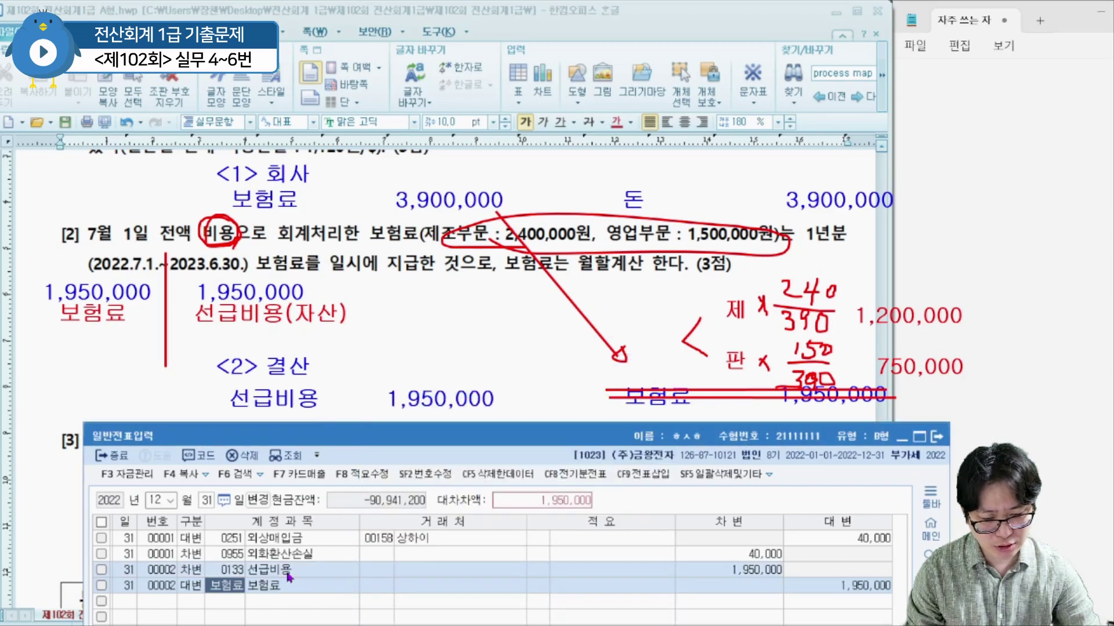
{"action": "key", "text": "Up"}
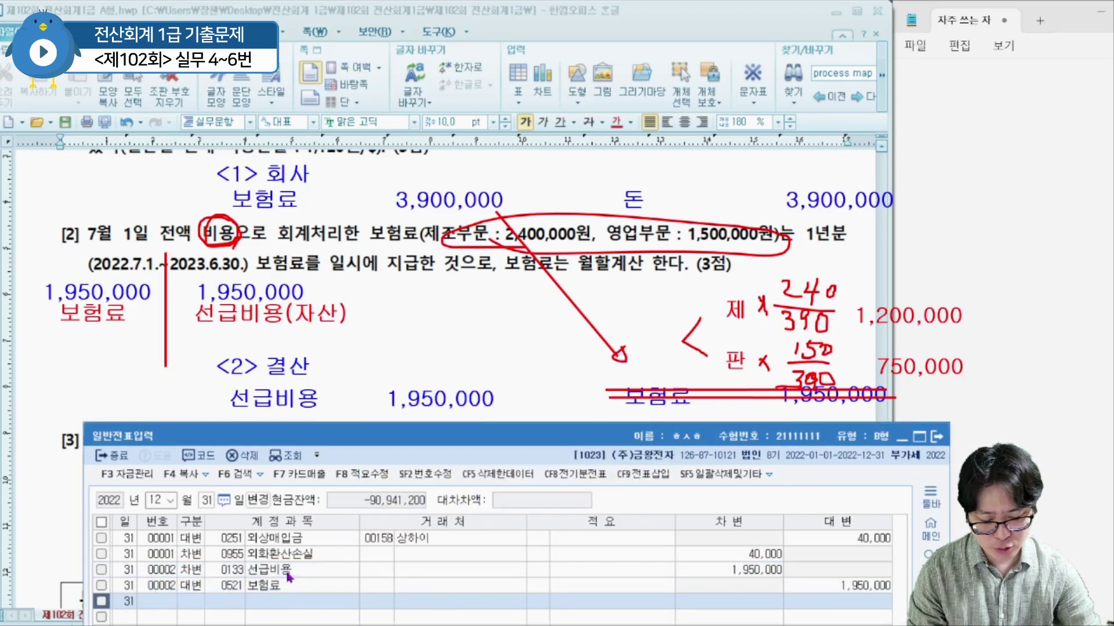
{"action": "type", "text": "1200000"}
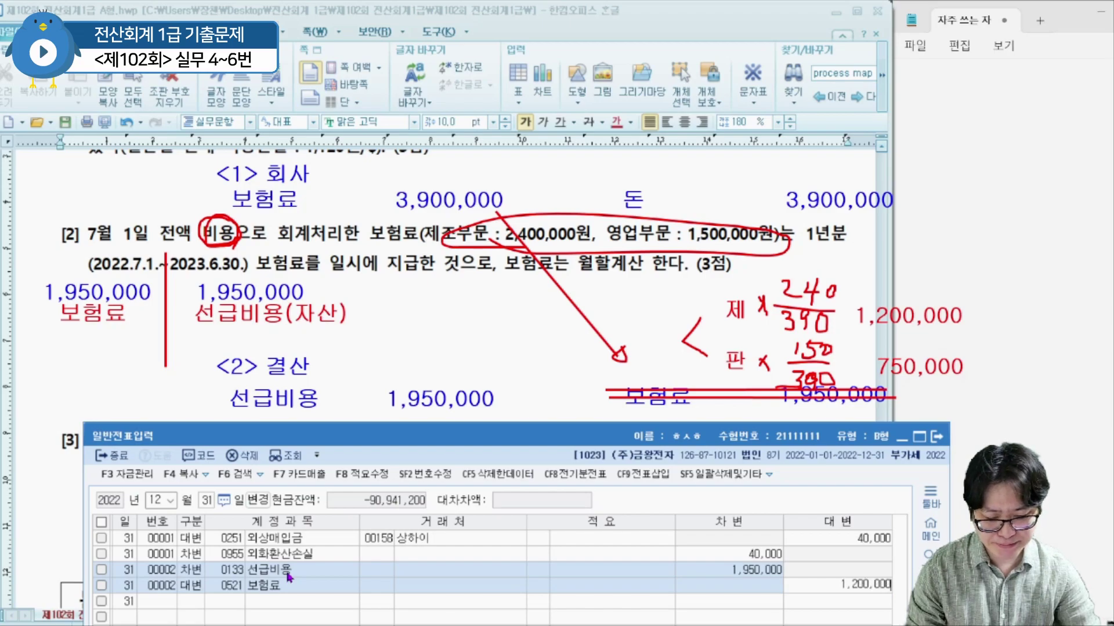
{"action": "key", "text": "Return"}
- Add a second credit line for the selling and administrative account 0821 보험료 with the amount 750,000
{"action": "type", "text": "4"}
{"action": "type", "text": "보험료"}
{"action": "key", "text": "Return"}
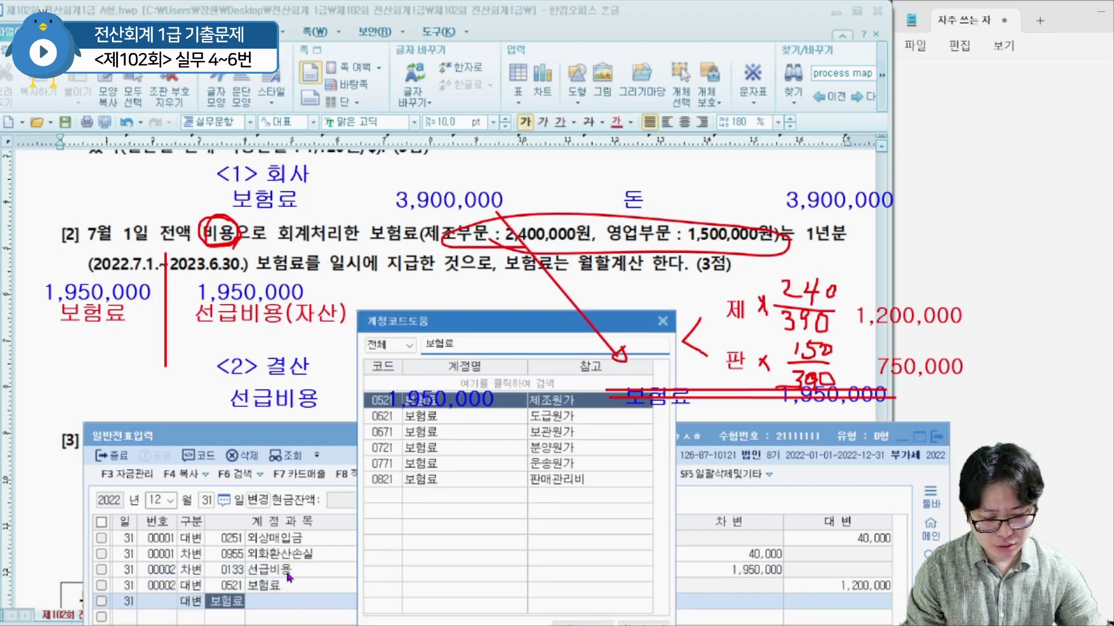
{"action": "key", "text": "Down"}
{"action": "key", "text": "Down"}
{"action": "key", "text": "Down"}
{"action": "key", "text": "Down"}
{"action": "key", "text": "Down"}
{"action": "key", "text": "Return"}
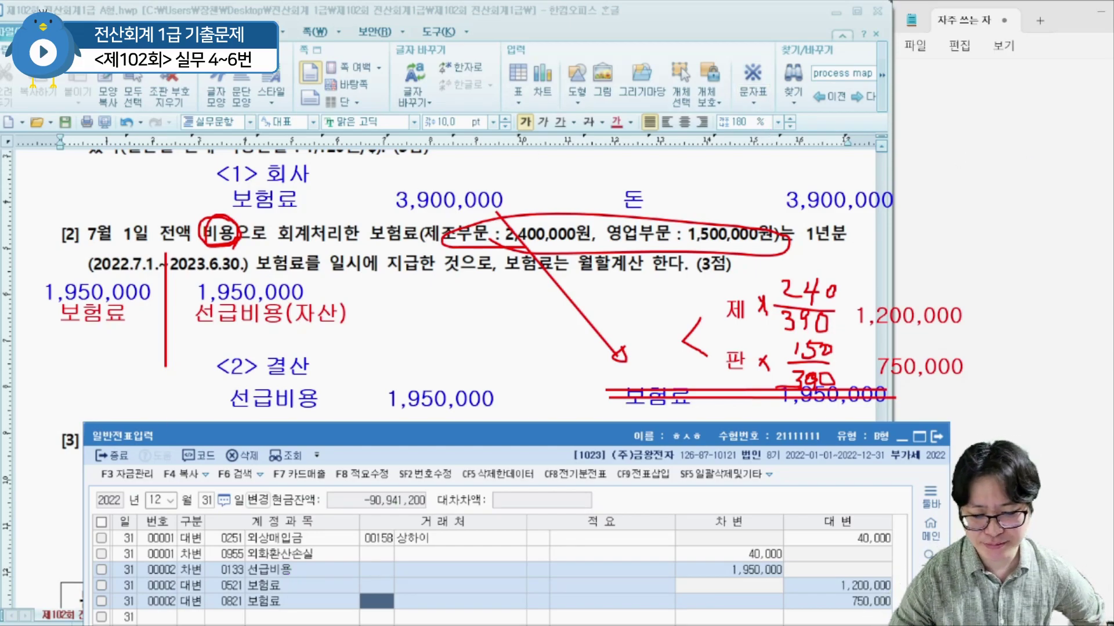
- Clear the annotations around item [2], move the voucher window aside and return to the exam document at item [3]
{"action": "key", "text": "Escape"}
{"action": "mouse_move", "coordinate": [712, 433]}
{"action": "left_mouse_down"}
{"action": "mouse_move", "coordinate": [694, 370]}
{"action": "mouse_move", "coordinate": [654, 396]}
{"action": "left_mouse_up"}
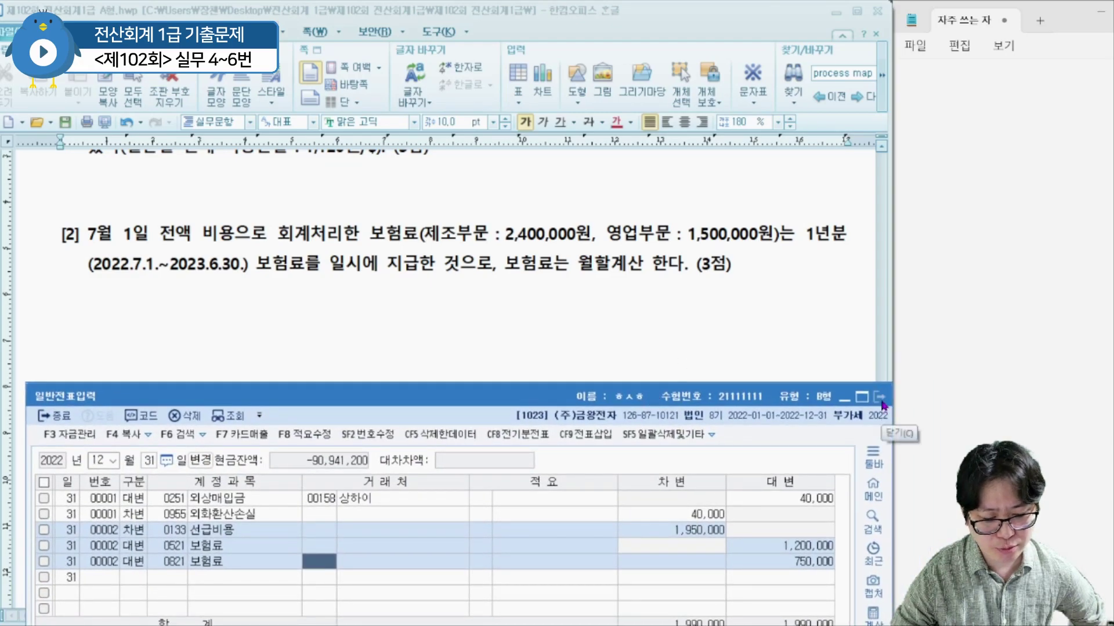
{"action": "left_click", "coordinate": [794, 357]}
{"action": "scroll", "coordinate": [812, 325], "scroll_direction": "down", "scroll_amount": 4}
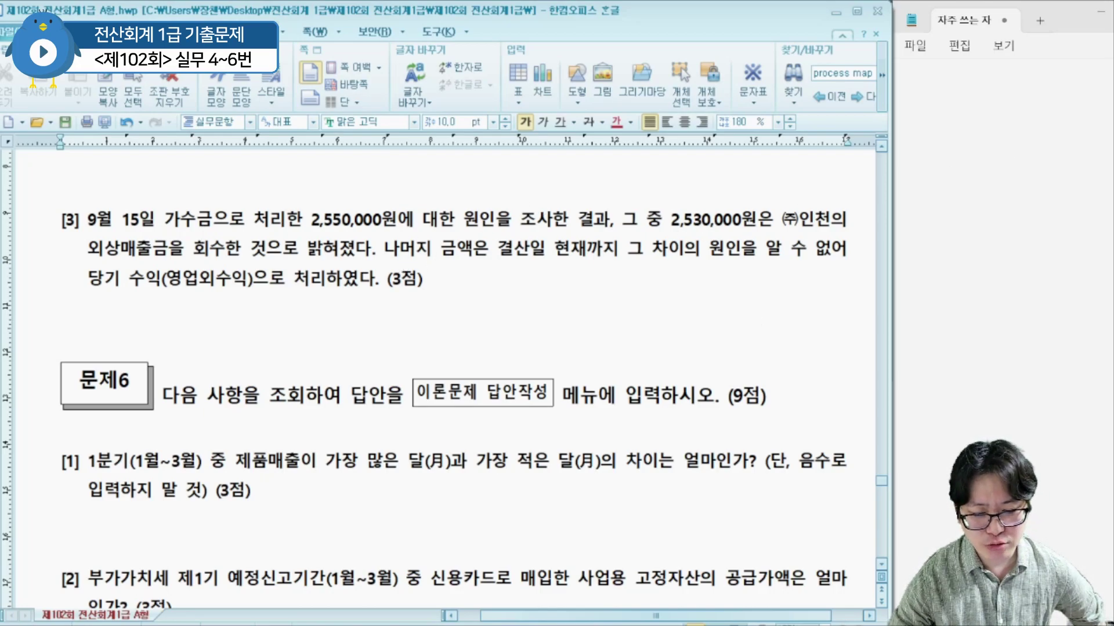
- Underline the phrase about 가수금 2,550,000원 in item [3] in red and add the red note 임시계정 above it
{"action": "left_click_drag", "start_coordinate": [148, 231], "coordinate": [401, 230]}
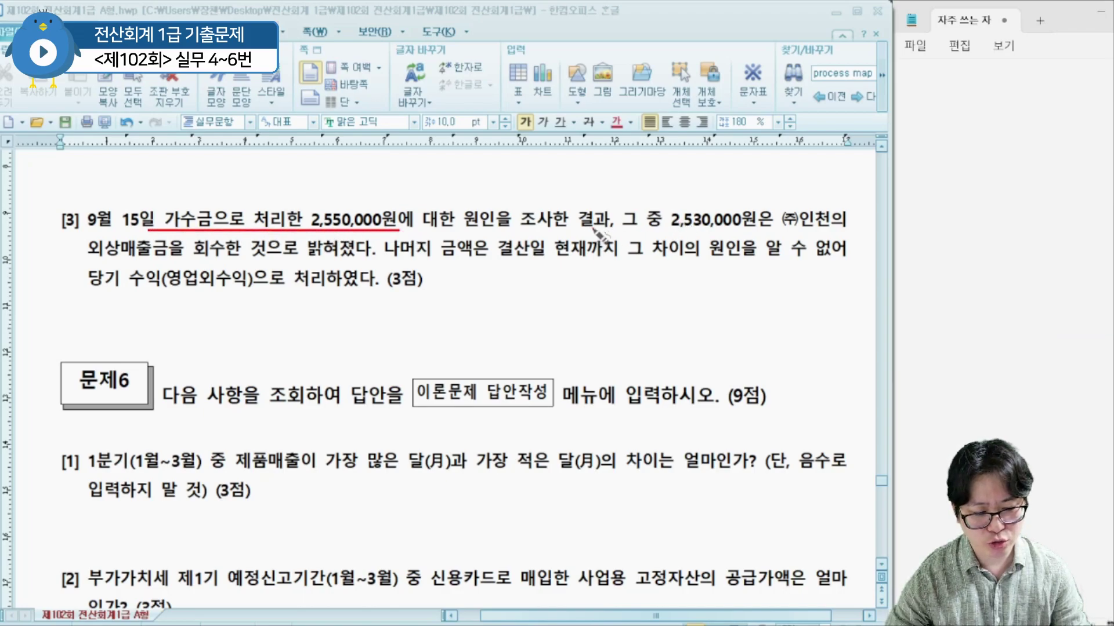
{"action": "left_click", "coordinate": [185, 180]}
{"action": "type", "text": "임시곚"}
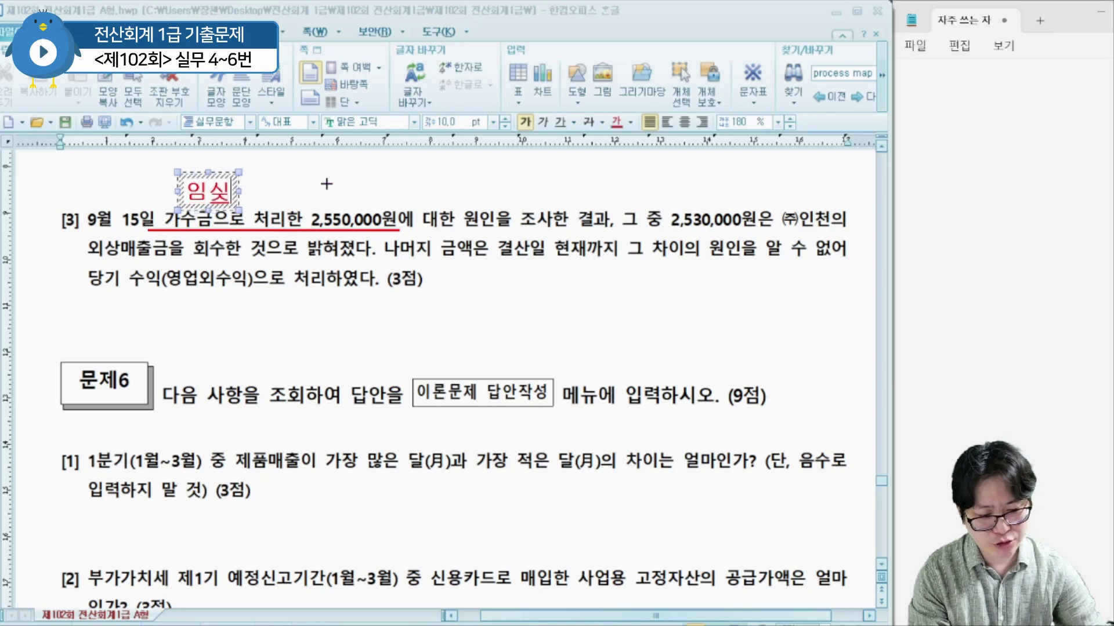
{"action": "type", "text": "정"}
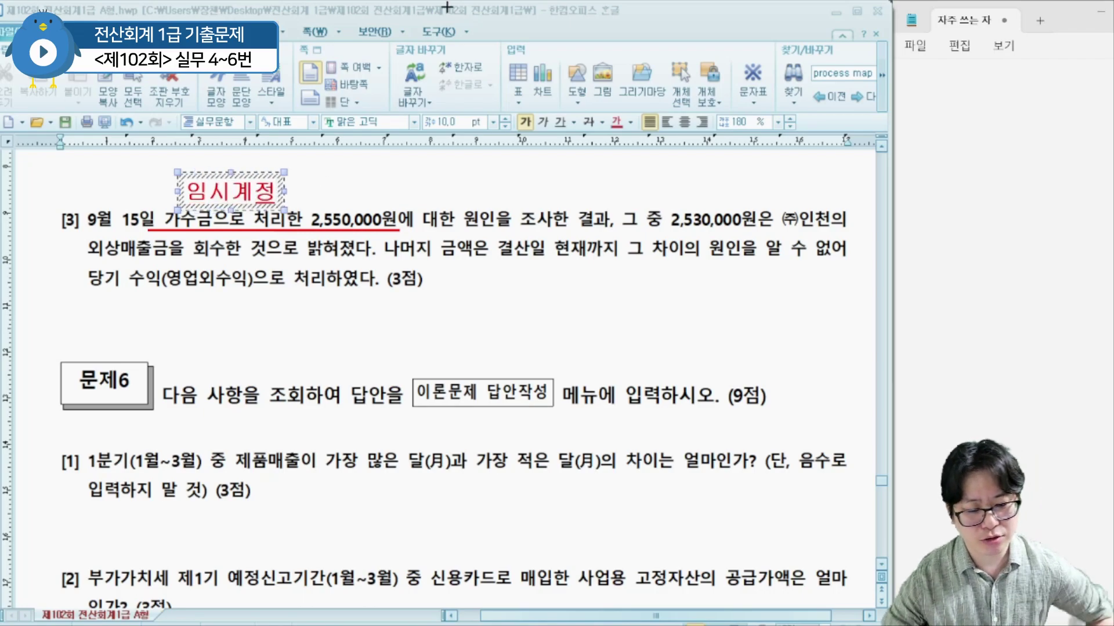
{"action": "left_click", "coordinate": [332, 186]}
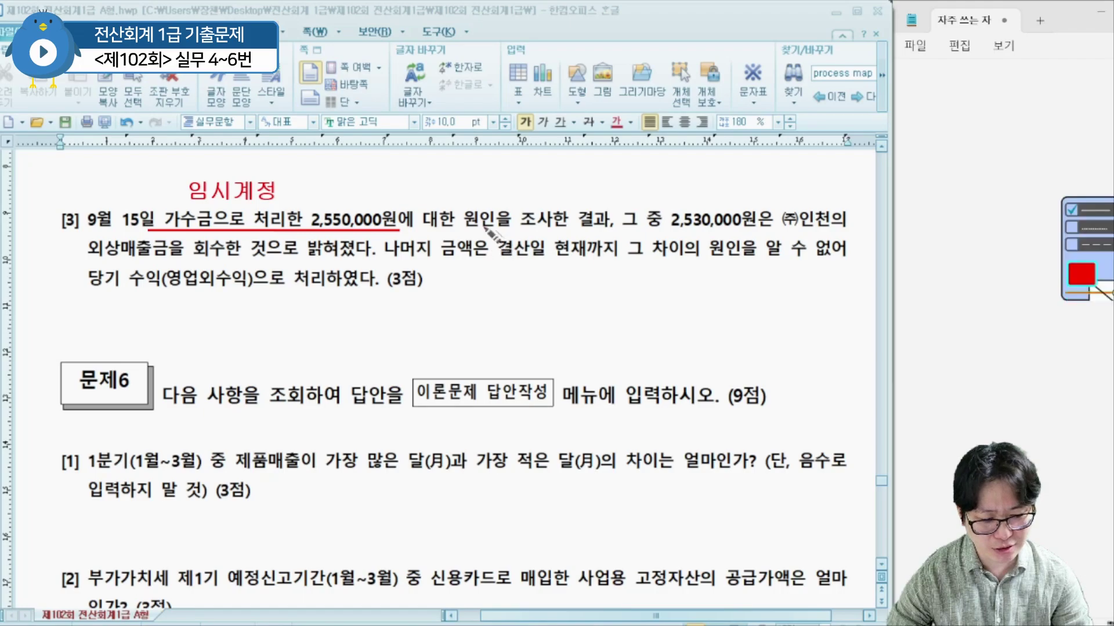
- Underline in red the part of item [3] on the 2,530,000원 외상매출금 collection and mark it with a circled 1
{"action": "left_click_drag", "start_coordinate": [456, 231], "coordinate": [760, 231]}
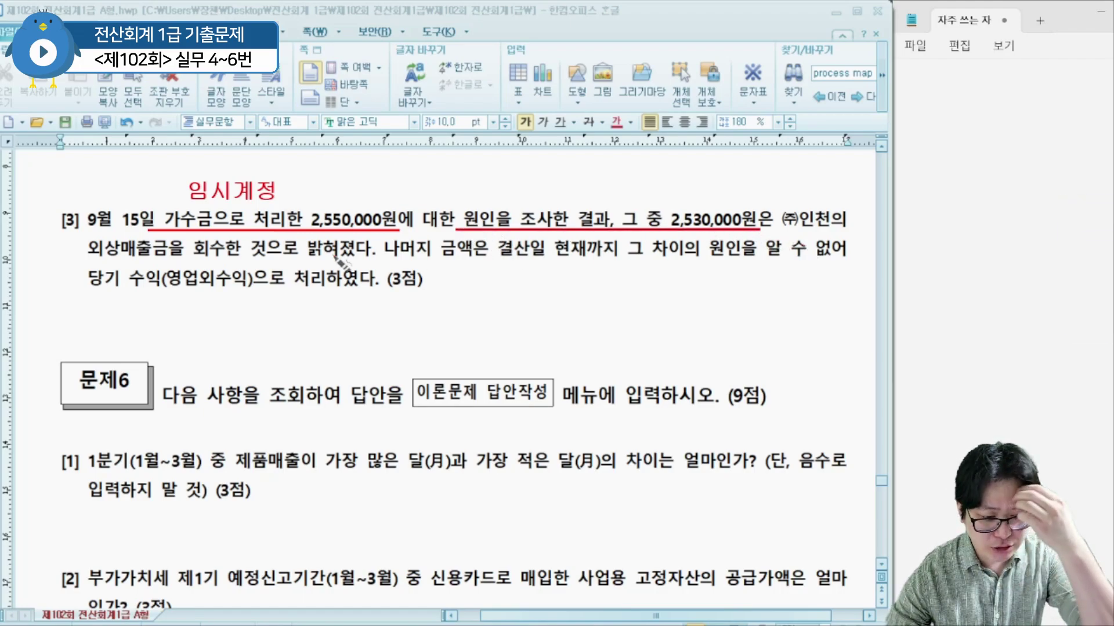
{"action": "left_click", "coordinate": [78, 254]}
{"action": "left_click_drag", "start_coordinate": [78, 254], "coordinate": [371, 255]}
{"action": "mouse_move", "coordinate": [475, 186]}
{"action": "left_mouse_down"}
{"action": "mouse_move", "coordinate": [471, 200]}
{"action": "mouse_move", "coordinate": [464, 187]}
{"action": "left_mouse_up"}
{"action": "left_click", "coordinate": [467, 204]}
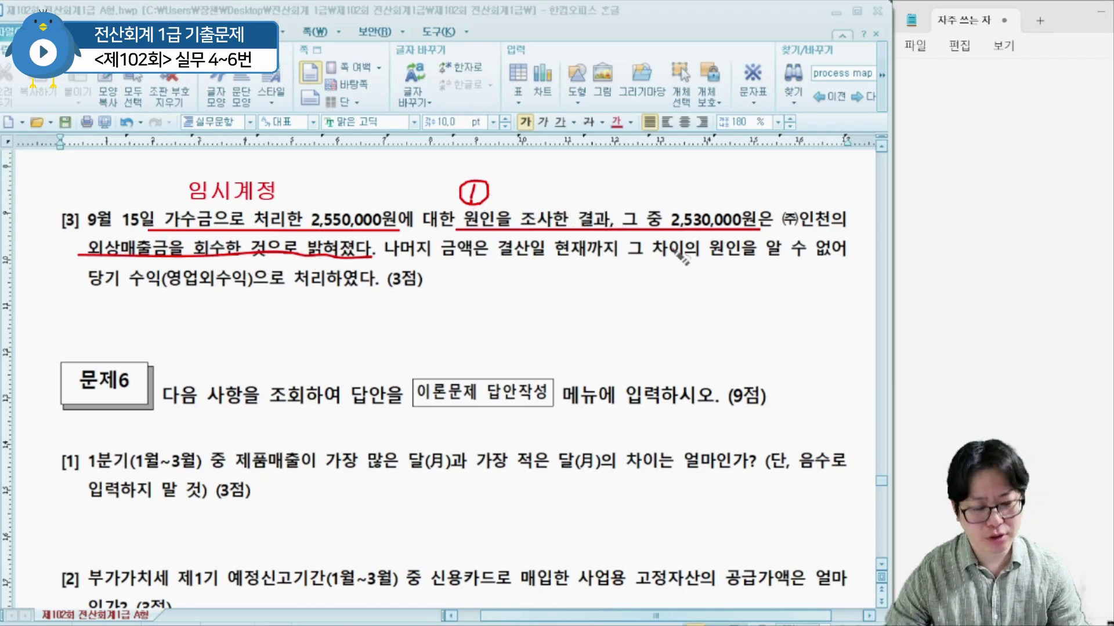
- Underline in red the part of item [3] treating the remaining amount as 영업외수익 and mark it with a circled 2
{"action": "left_click_drag", "start_coordinate": [376, 254], "coordinate": [855, 254]}
{"action": "mouse_move", "coordinate": [460, 265]}
{"action": "left_mouse_down"}
{"action": "mouse_move", "coordinate": [474, 286]}
{"action": "mouse_move", "coordinate": [483, 271]}
{"action": "mouse_move", "coordinate": [464, 289]}
{"action": "left_mouse_up"}
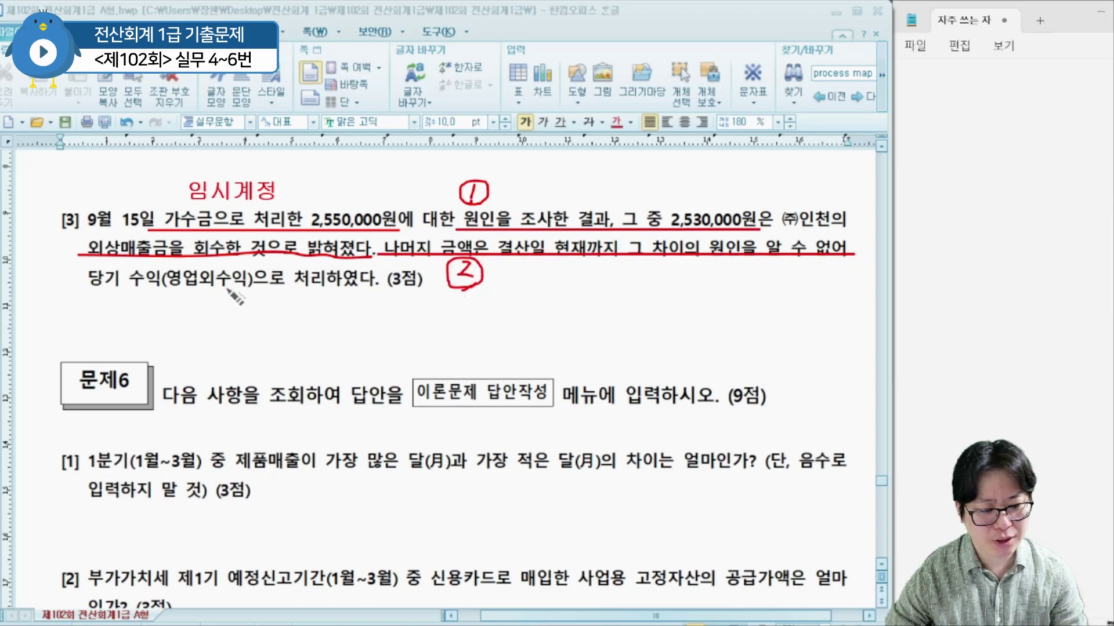
{"action": "left_click_drag", "start_coordinate": [77, 289], "coordinate": [378, 289]}
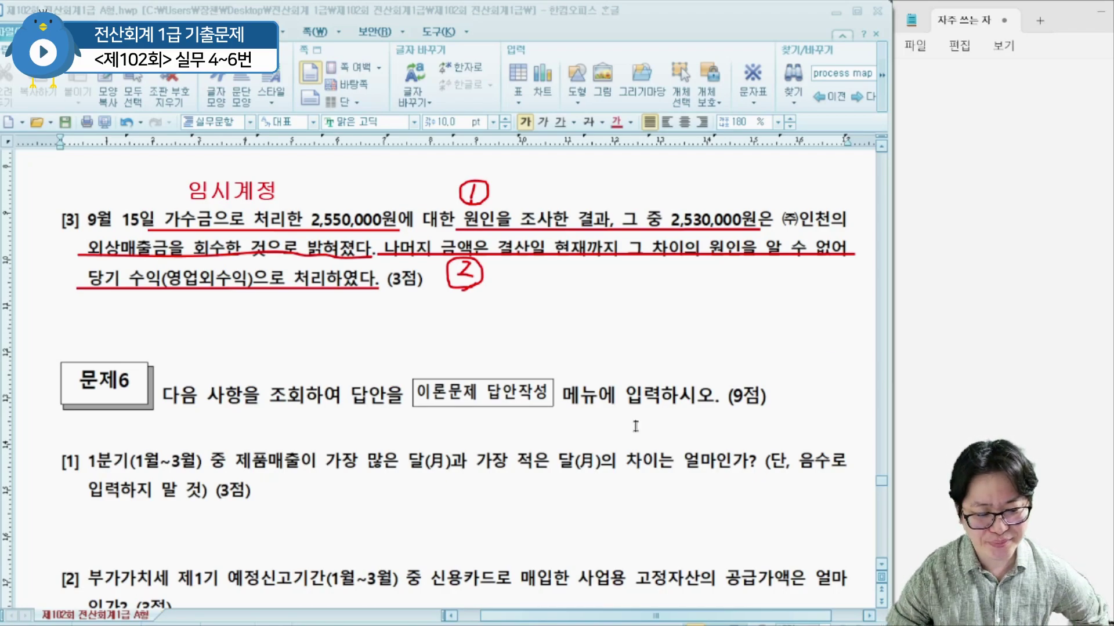
- Switch to the 일반전표입력 window and enter a December 31 debit line for 0257 가수금 with the amount 2,550,000
{"action": "key", "text": "alt+Tab"}
{"action": "left_click_drag", "start_coordinate": [705, 381], "coordinate": [710, 321]}
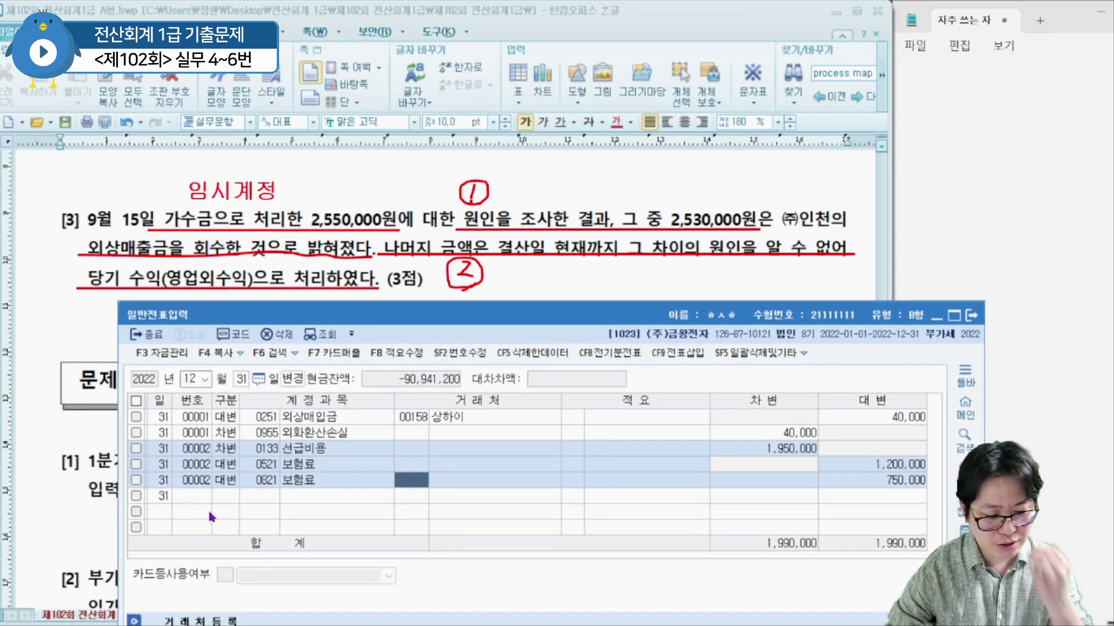
{"action": "left_click", "coordinate": [232, 497]}
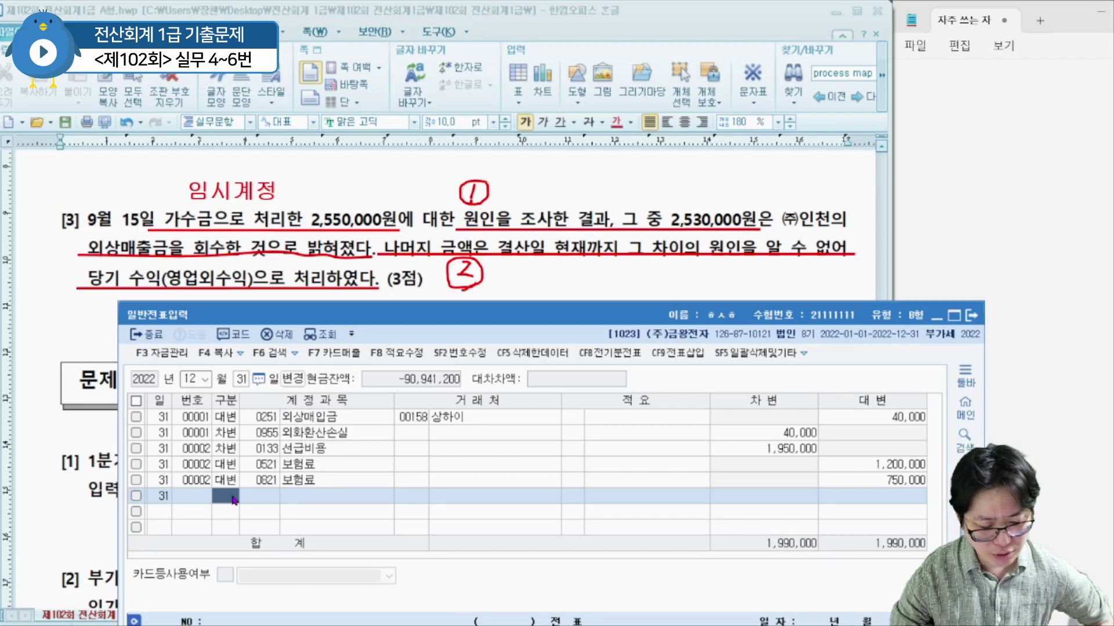
{"action": "type", "text": "3"}
{"action": "key", "text": "Return"}
{"action": "type", "text": "0257"}
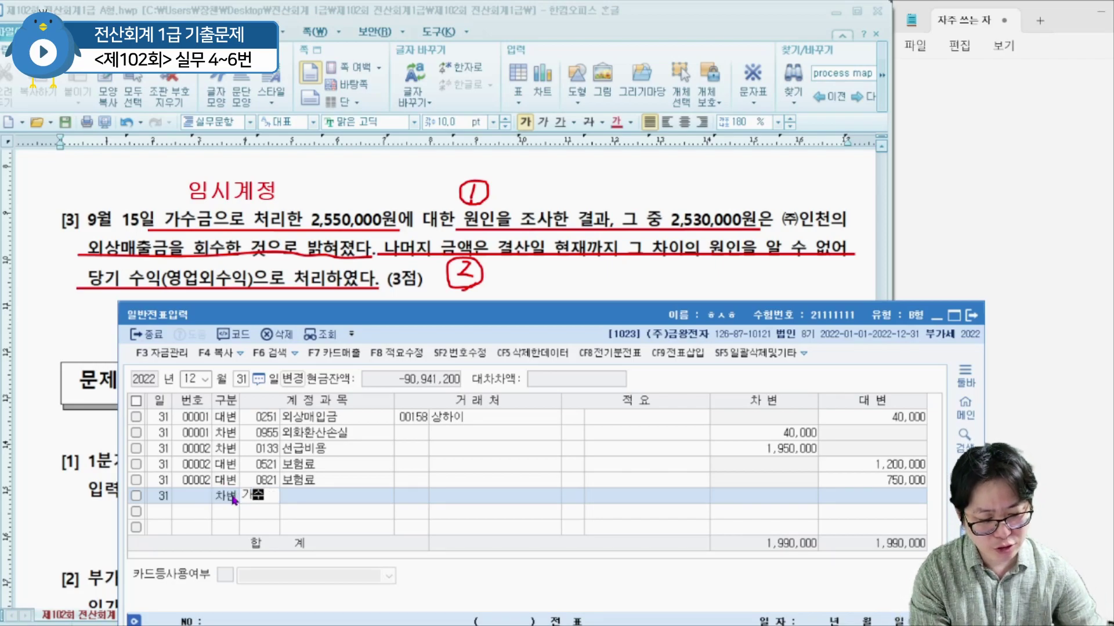
{"action": "key", "text": "Return"}
{"action": "key", "text": "Return"}
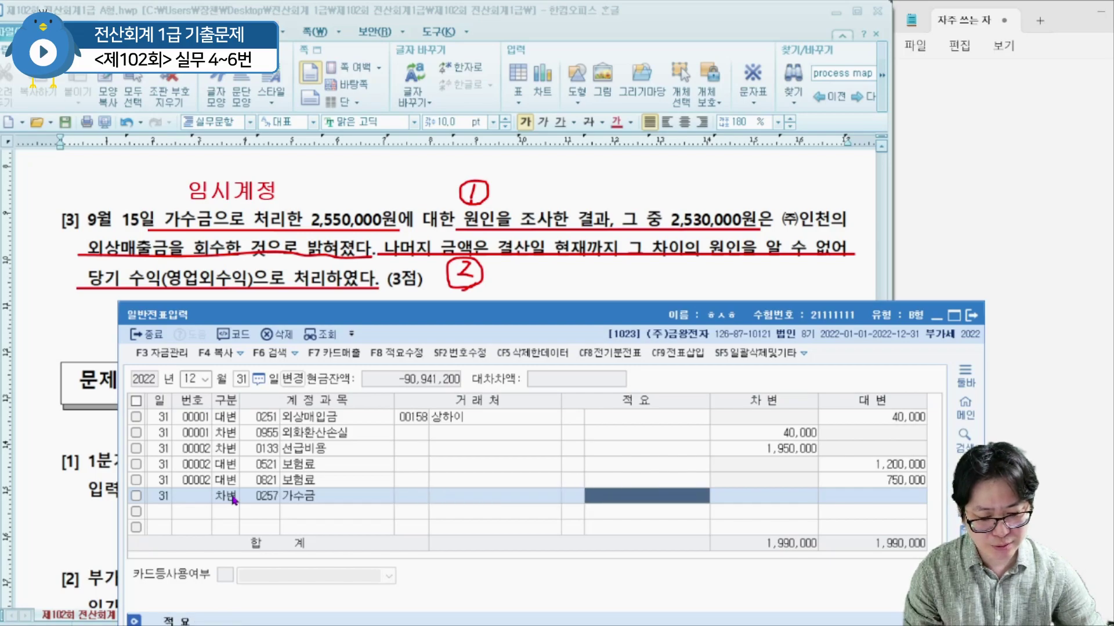
{"action": "key", "text": "Return"}
{"action": "type", "text": "2550000"}
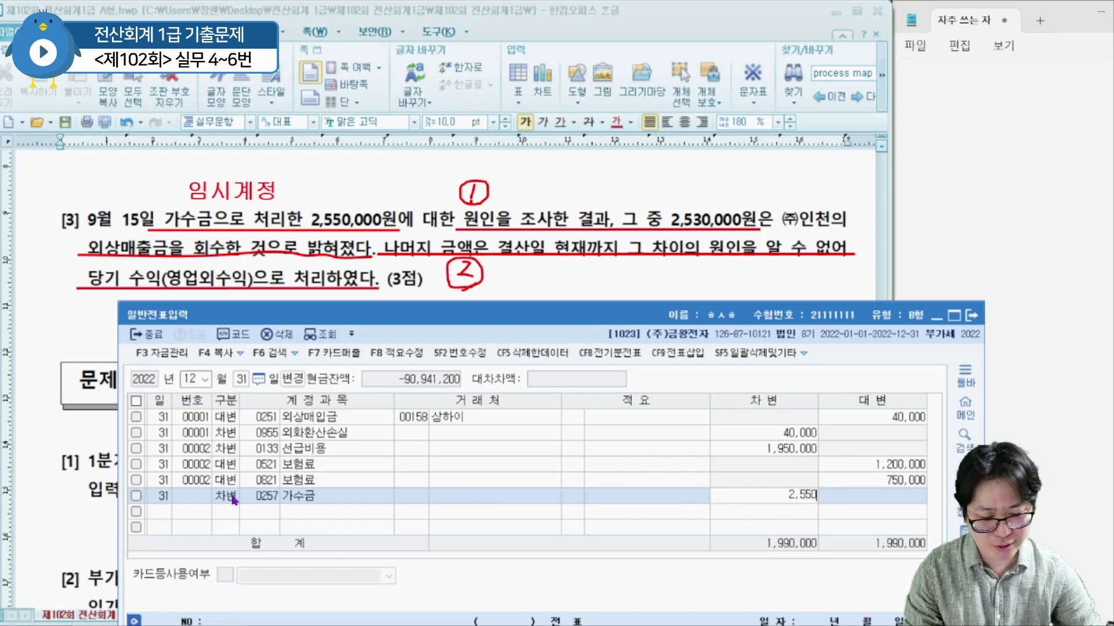
{"action": "key", "text": "Return"}
- Add a credit line for 0108 외상매출금 with (주)인천 as the trading partner and the amount 2,530,000
{"action": "type", "text": "4"}
{"action": "key", "text": "Return"}
{"action": "type", "text": "외상매"}
{"action": "key", "text": "Return"}
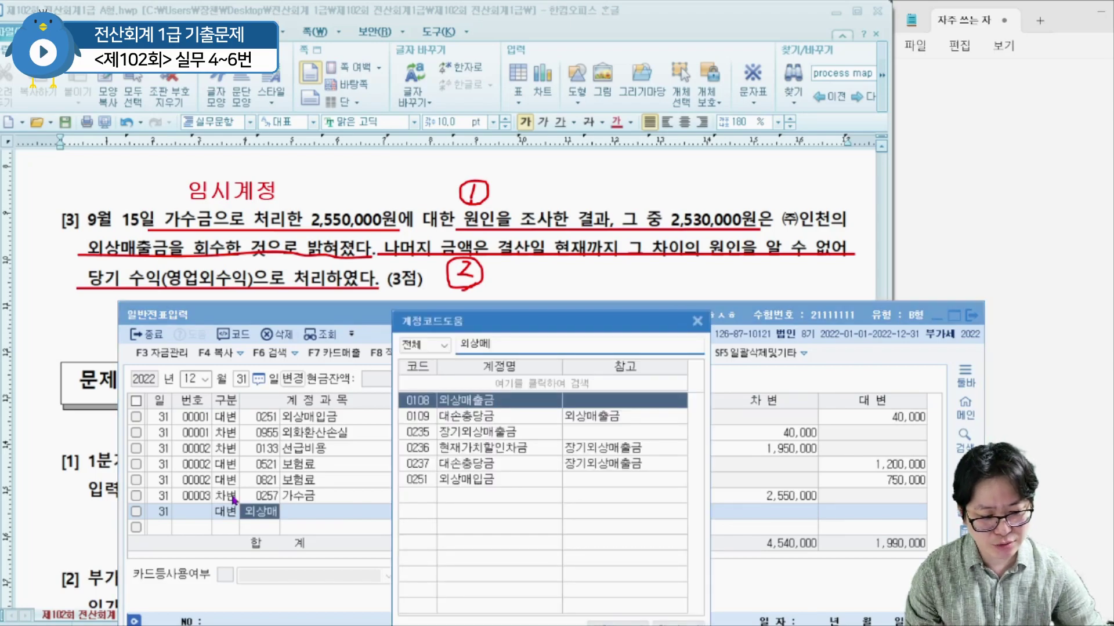
{"action": "key", "text": "Return"}
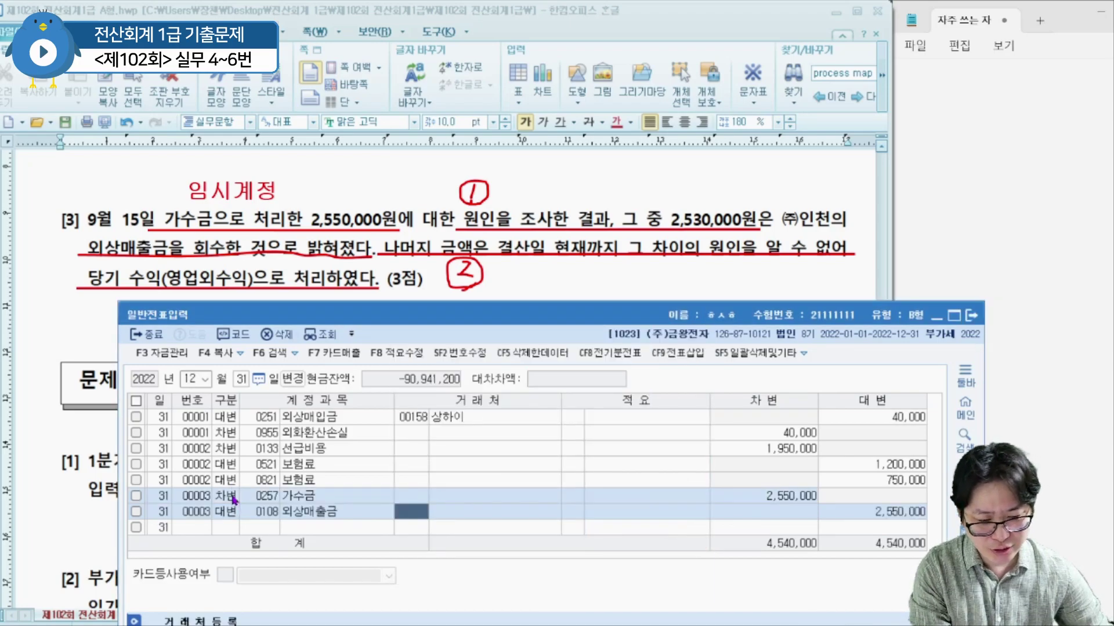
{"action": "type", "text": "인천"}
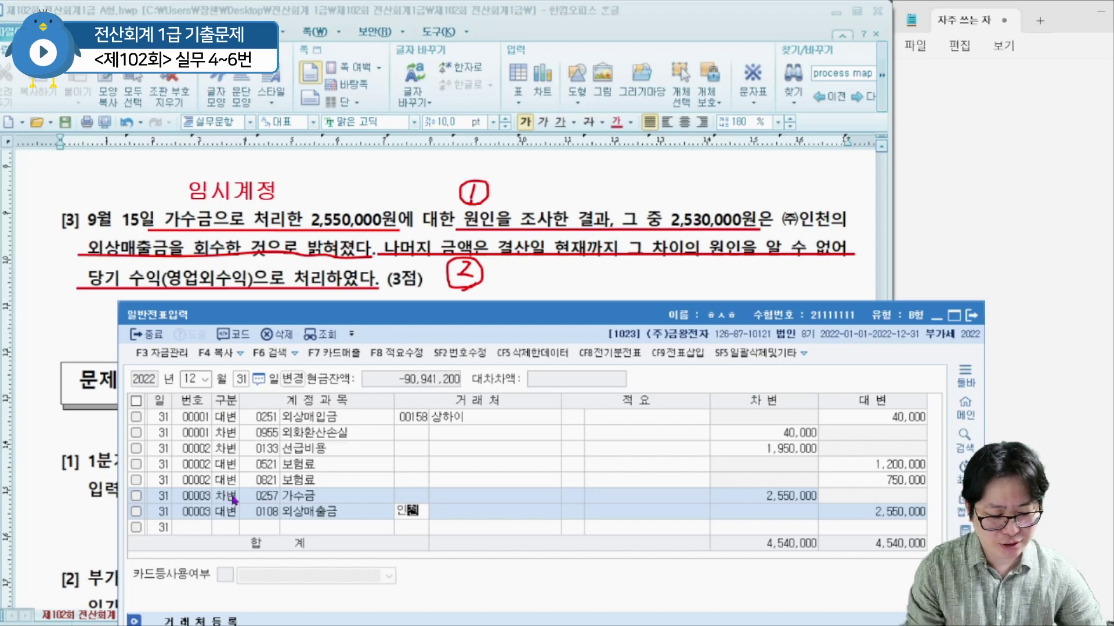
{"action": "key", "text": "Return"}
{"action": "key", "text": "Return"}
{"action": "key", "text": "Return"}
{"action": "key", "text": "Return"}
{"action": "type", "text": "2,5"}
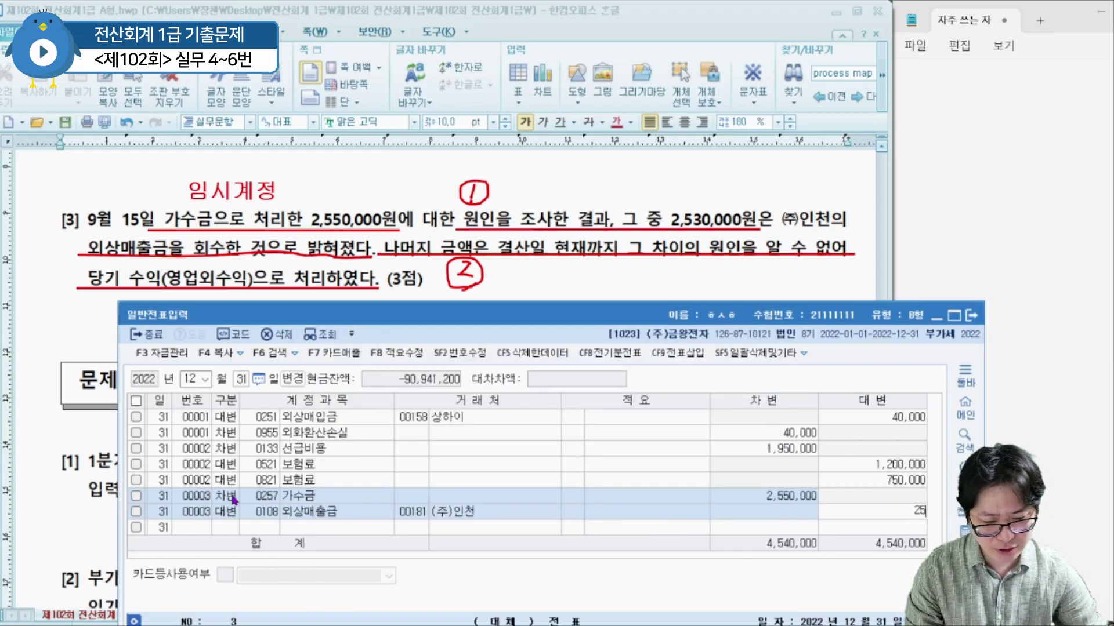
{"action": "type", "text": "30,000"}
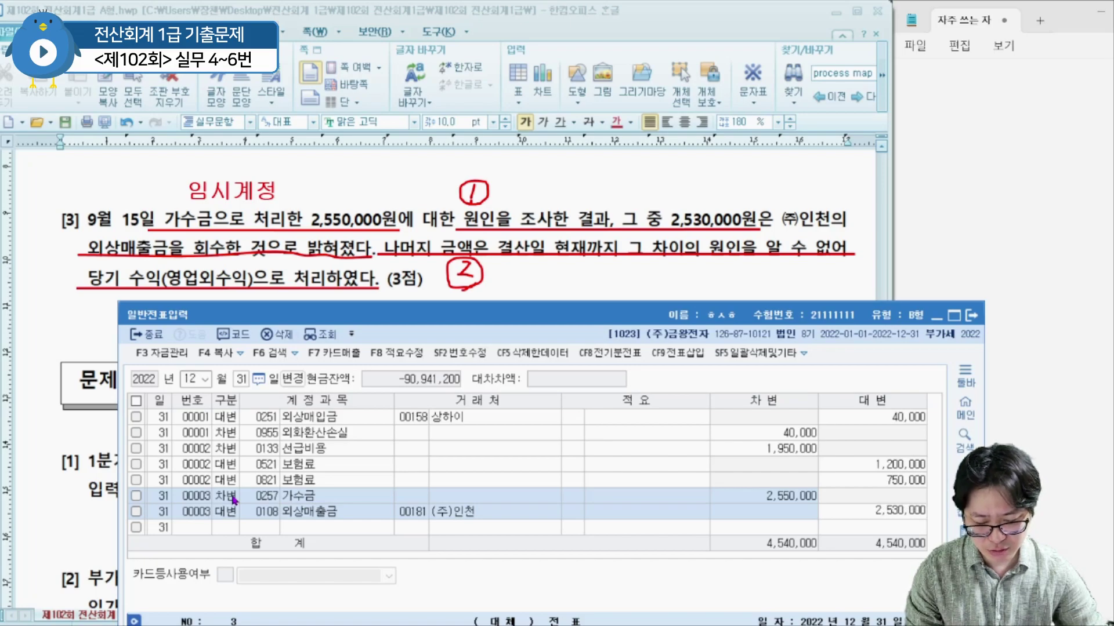
{"action": "key", "text": "Return"}
- Add a credit line for 0930 잡이익 with the remaining 20,000 and clear the annotations around item [3]
{"action": "type", "text": "4"}
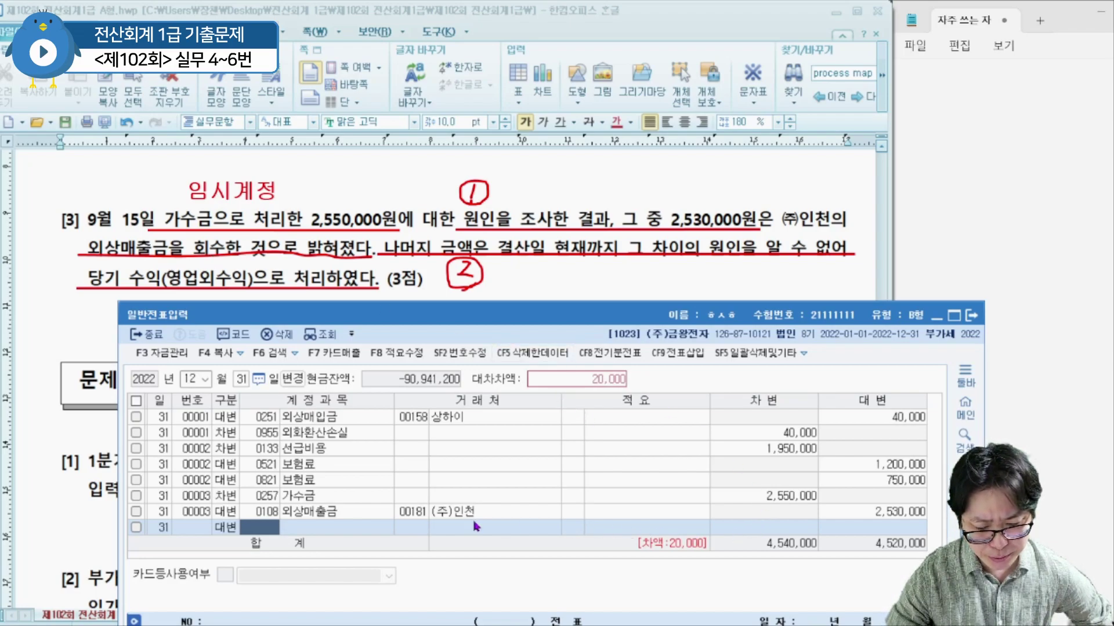
{"action": "left_click", "coordinate": [1099, 213]}
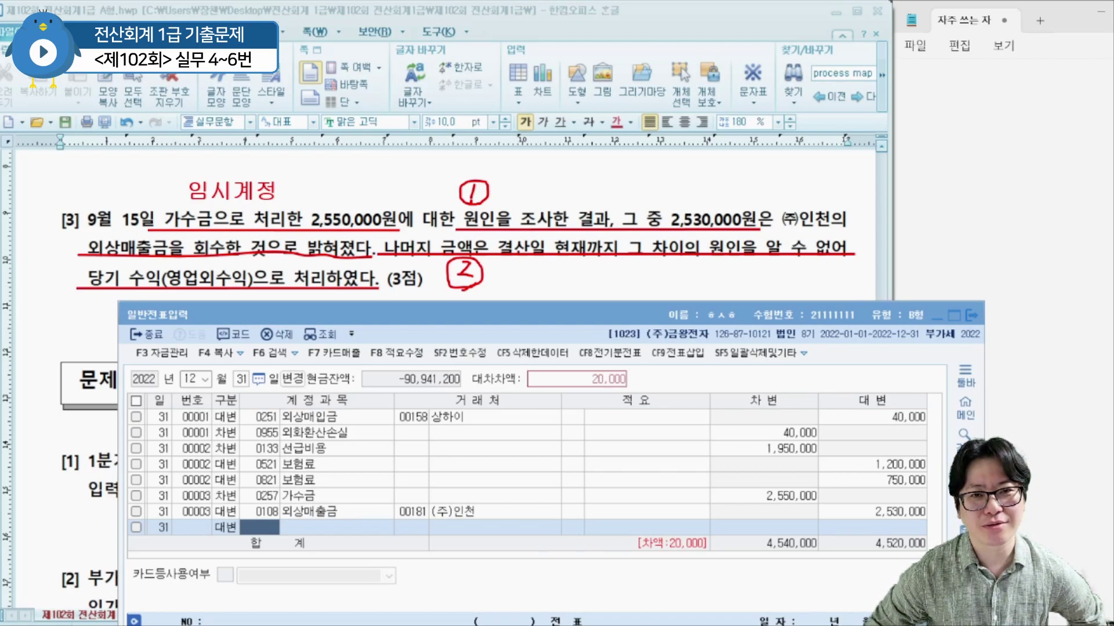
{"action": "type", "text": "잡이익"}
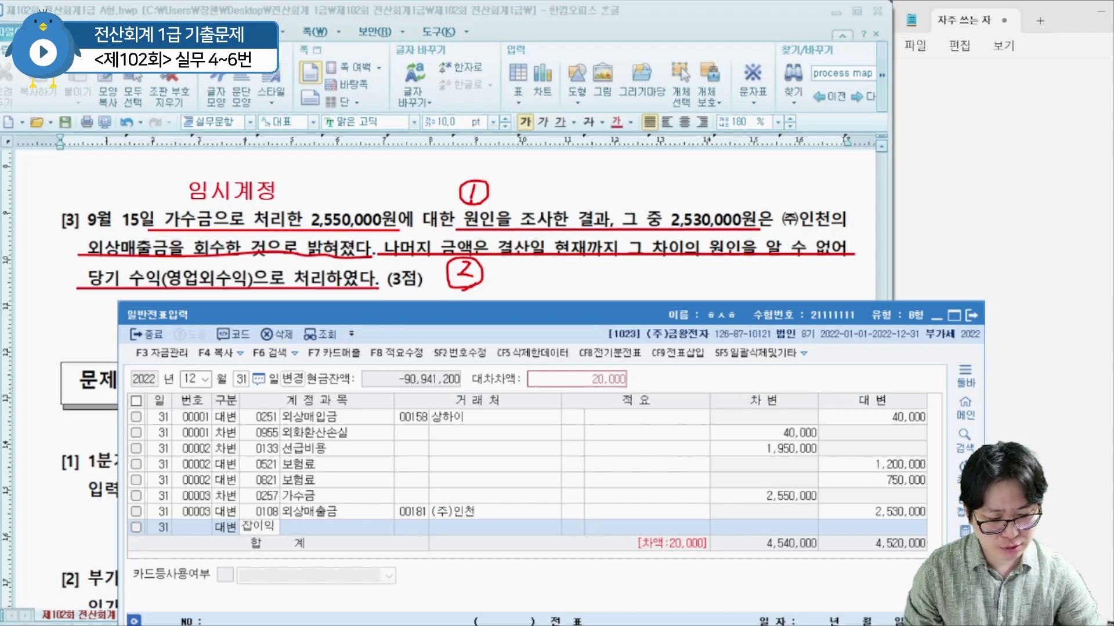
{"action": "key", "text": "Return"}
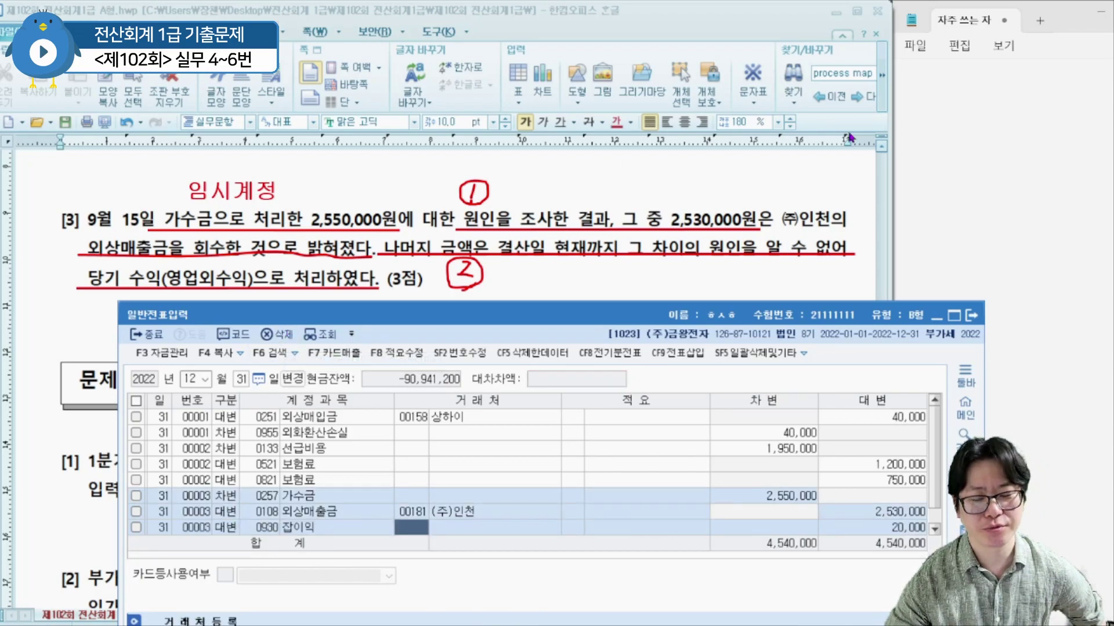
{"action": "key", "text": "Escape"}
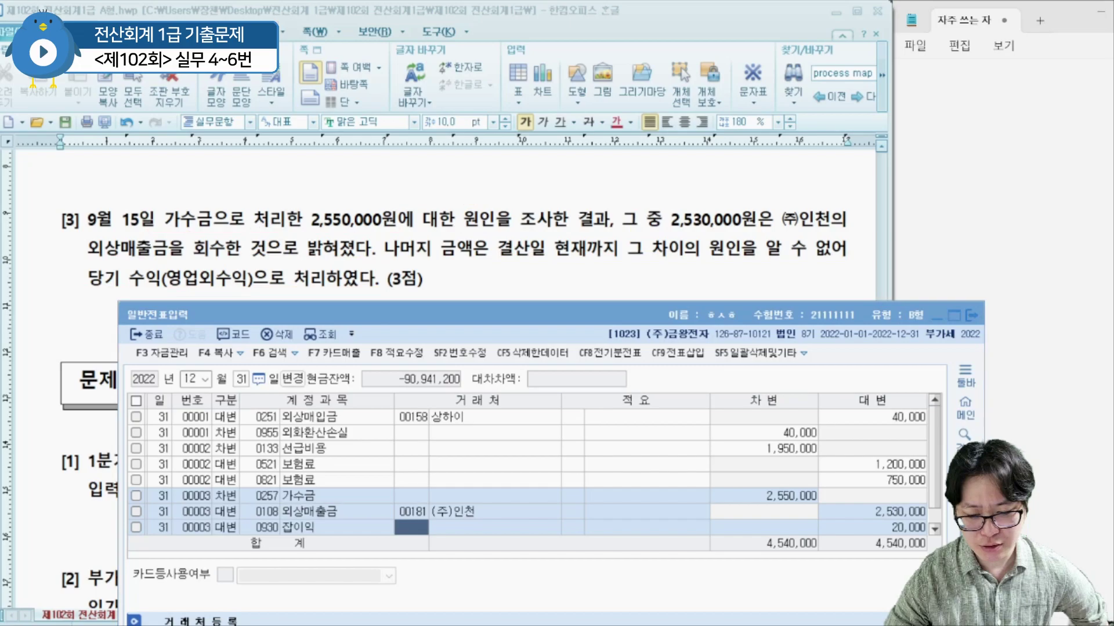
- Close the 일반전표입력 window and bring 문제6 into view in the exam document
{"action": "left_click", "coordinate": [974, 315]}
{"action": "scroll", "coordinate": [673, 283], "scroll_direction": "down", "scroll_amount": 3}
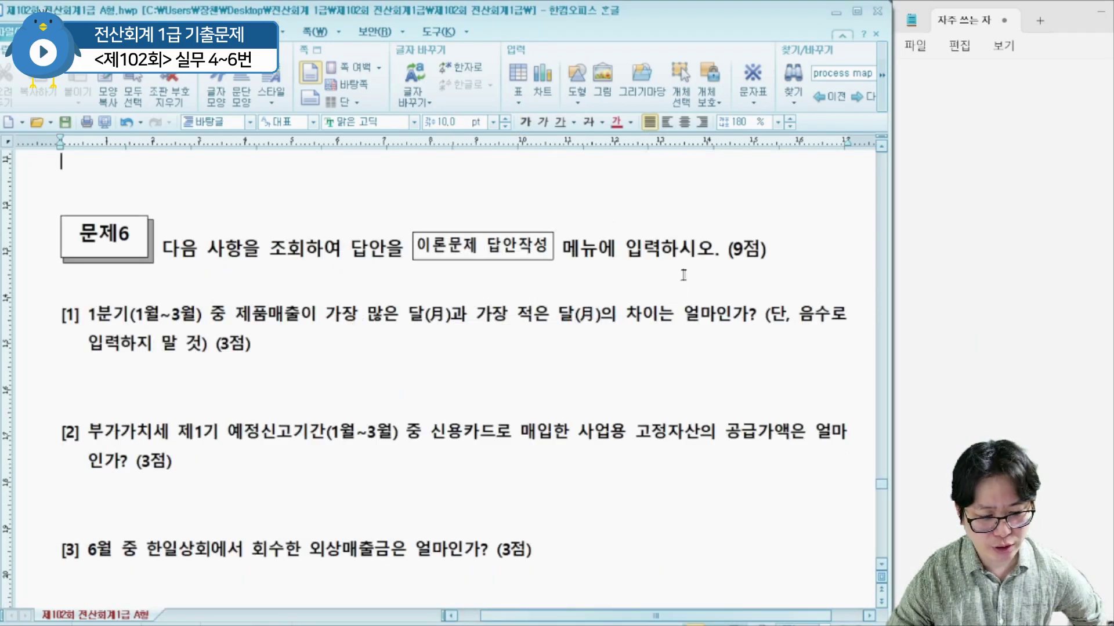
{"action": "left_click", "coordinate": [881, 565]}
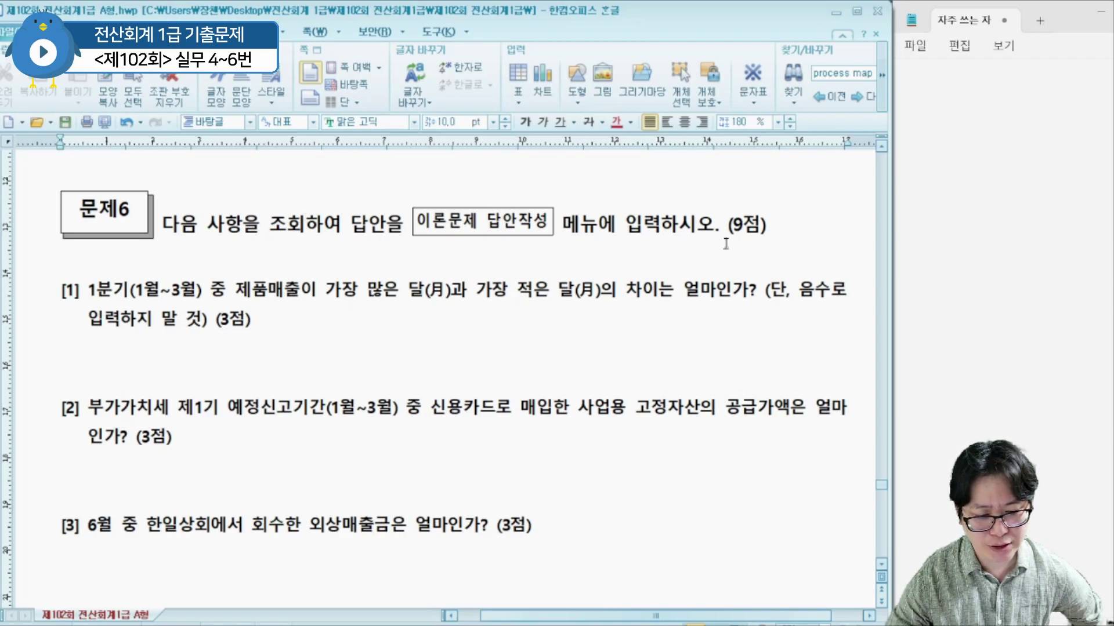
- Mark the 9점 score of 문제6 and the highest- and lowest-month phrases in item [1] in red, clearing each mark
{"action": "mouse_move", "coordinate": [767, 232]}
{"action": "left_mouse_down"}
{"action": "mouse_move", "coordinate": [720, 237]}
{"action": "mouse_move", "coordinate": [772, 220]}
{"action": "mouse_move", "coordinate": [767, 239]}
{"action": "left_mouse_up"}
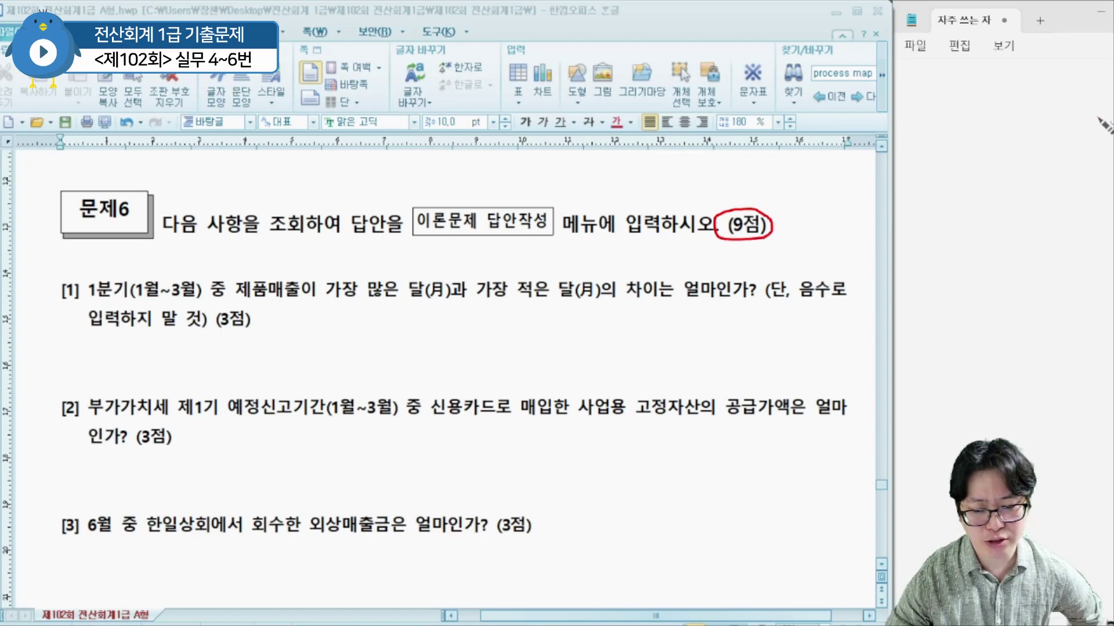
{"action": "scroll", "coordinate": [694, 269], "scroll_direction": "down", "scroll_amount": 2}
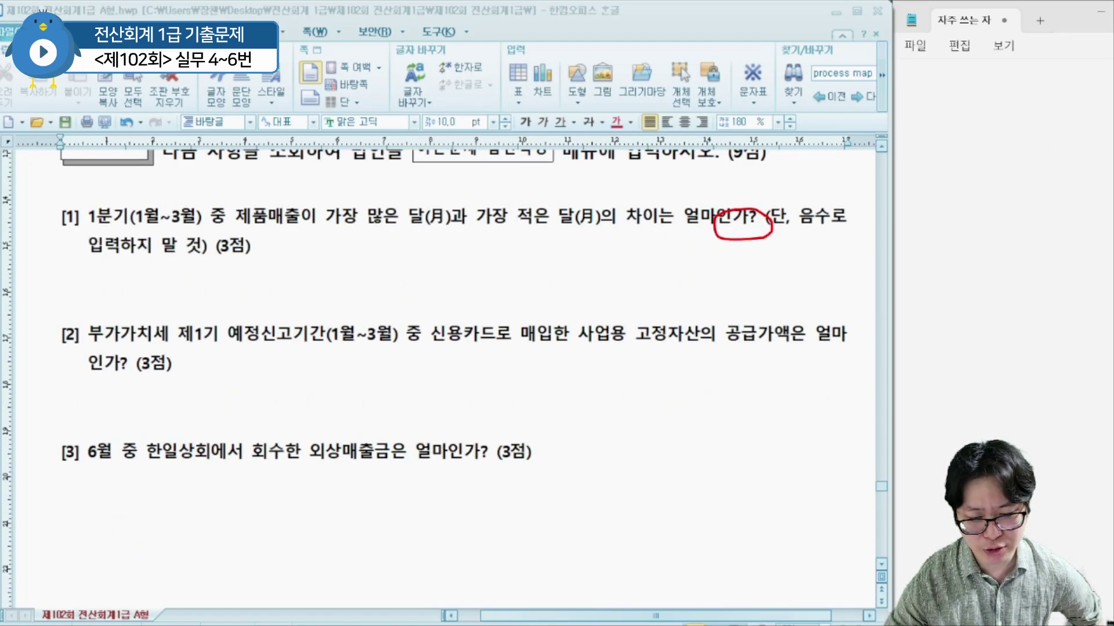
{"action": "key", "text": "ctrl+z"}
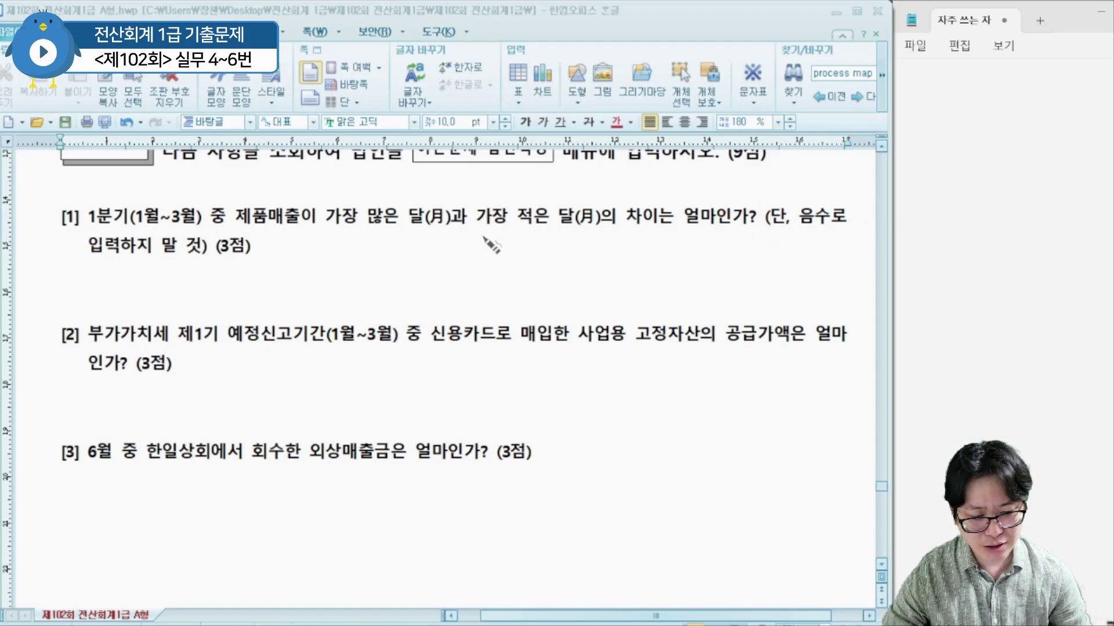
{"action": "mouse_move", "coordinate": [319, 225]}
{"action": "left_mouse_down"}
{"action": "mouse_move", "coordinate": [598, 236]}
{"action": "mouse_move", "coordinate": [601, 225]}
{"action": "left_mouse_up"}
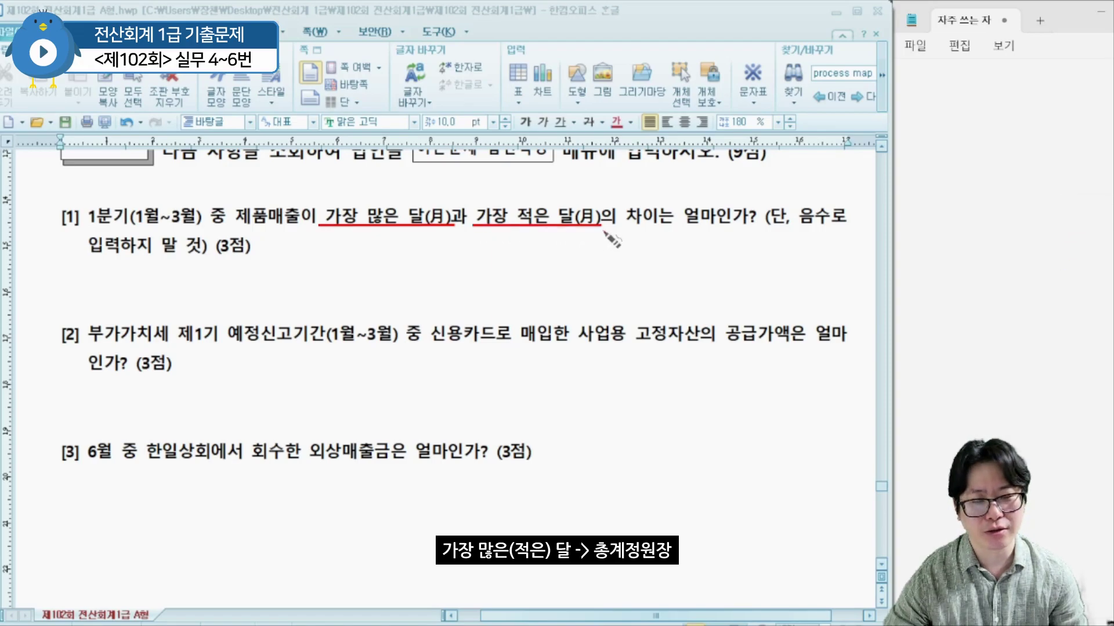
{"action": "key", "text": "Escape"}
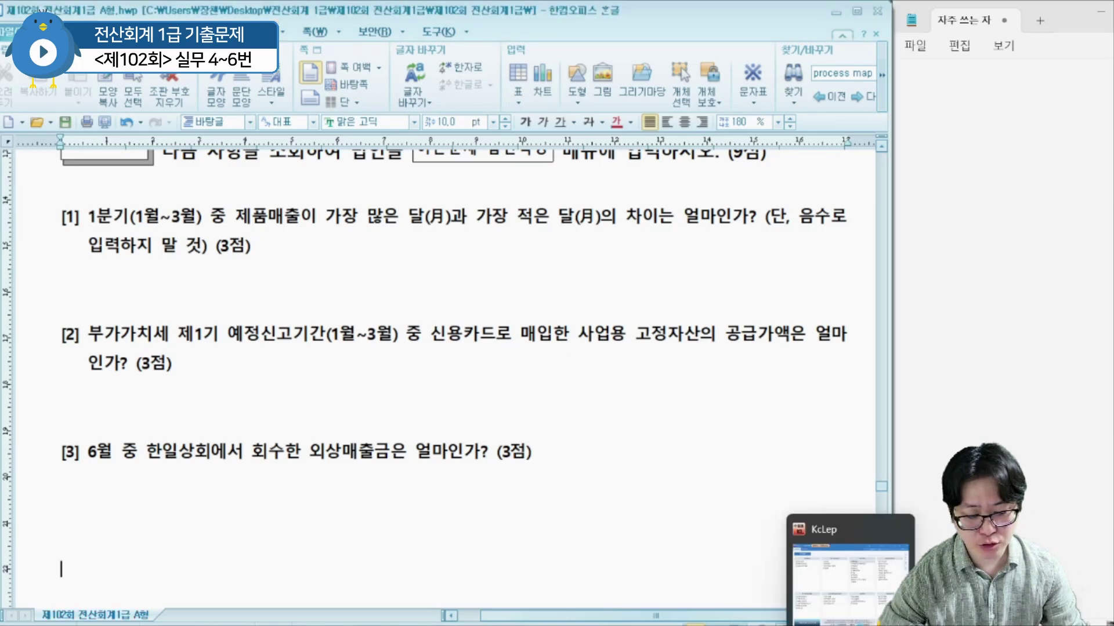
- Switch to KcLep, open 총계정원장 below item [1], and set the monthly period to January 1 through March 31, 2022
{"action": "left_click", "coordinate": [824, 436]}
{"action": "left_click", "coordinate": [613, 247]}
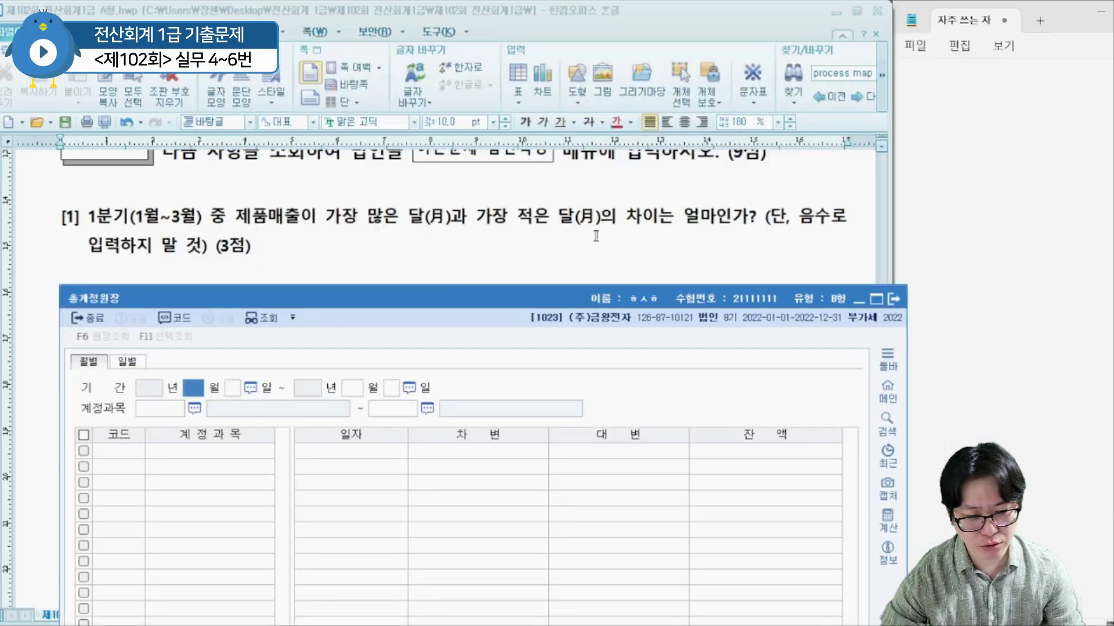
{"action": "left_click_drag", "start_coordinate": [511, 308], "coordinate": [630, 291]}
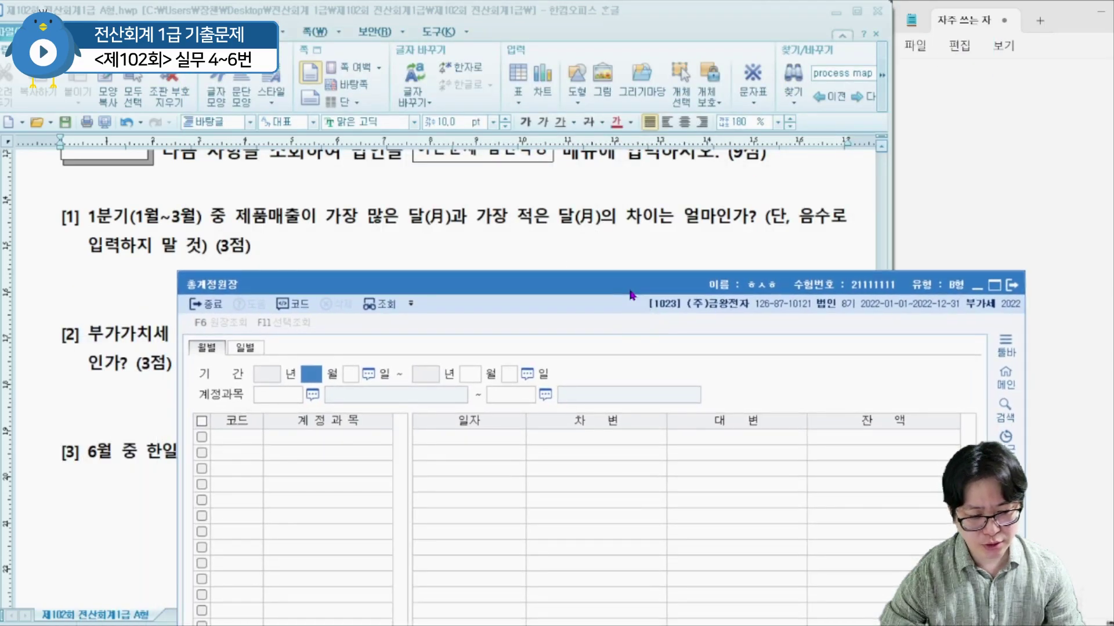
{"action": "type", "text": "1"}
{"action": "key", "text": "Return"}
{"action": "key", "text": "Return"}
{"action": "type", "text": "3"}
{"action": "key", "text": "Return"}
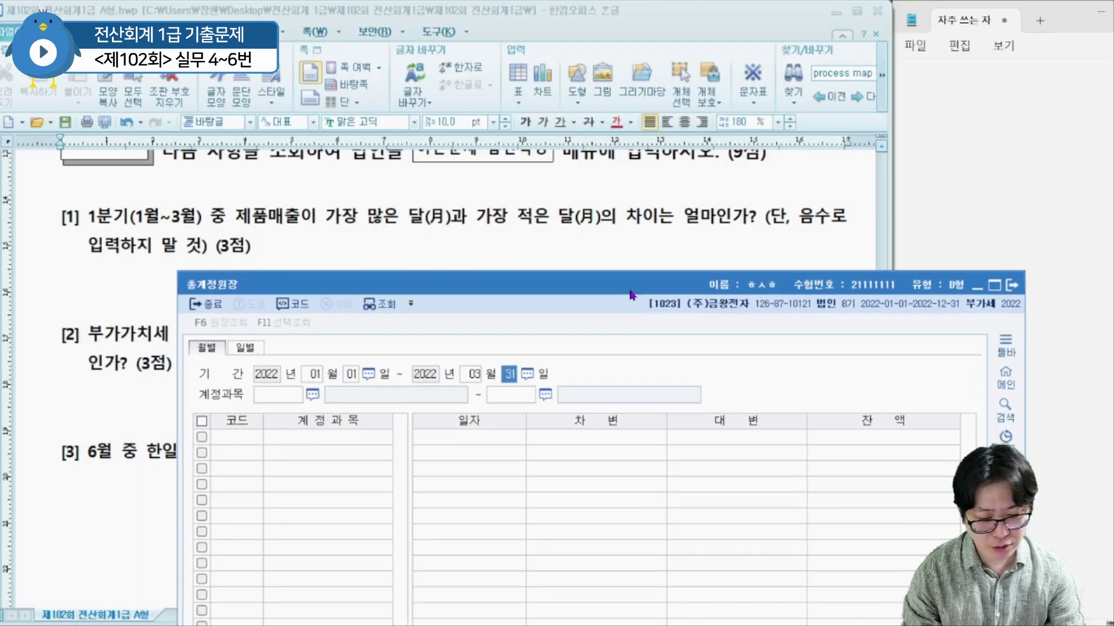
{"action": "key", "text": "Return"}
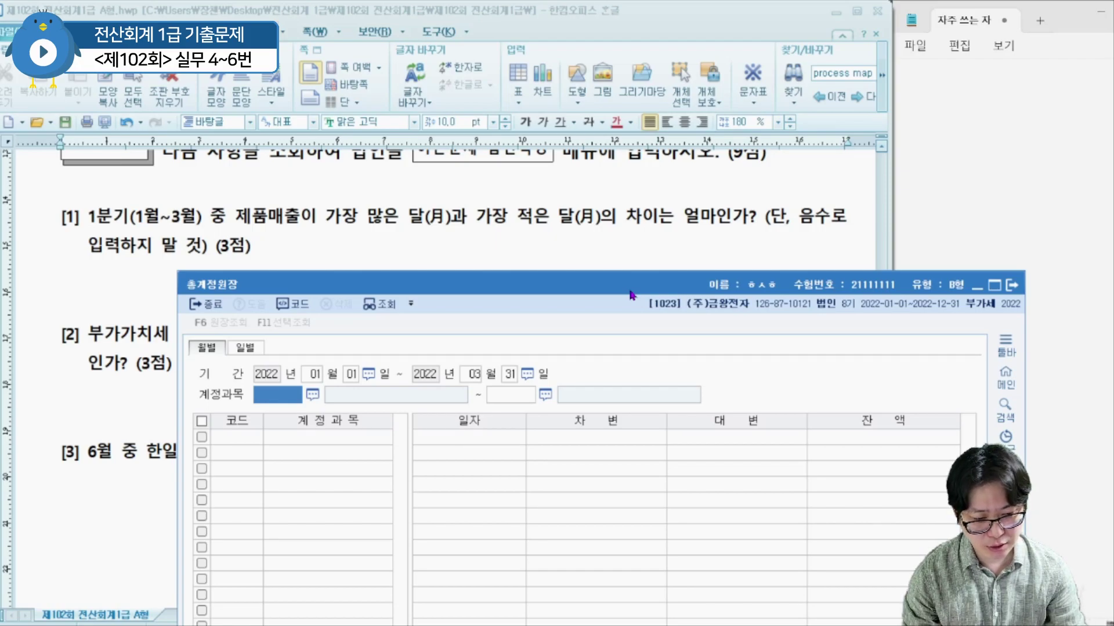
- Query the ledger for account 0404 제품매출 only, select the 2022/01 row, and place the window clear of item [1]
{"action": "type", "text": "404"}
{"action": "key", "text": "Return"}
{"action": "key", "text": "Return"}
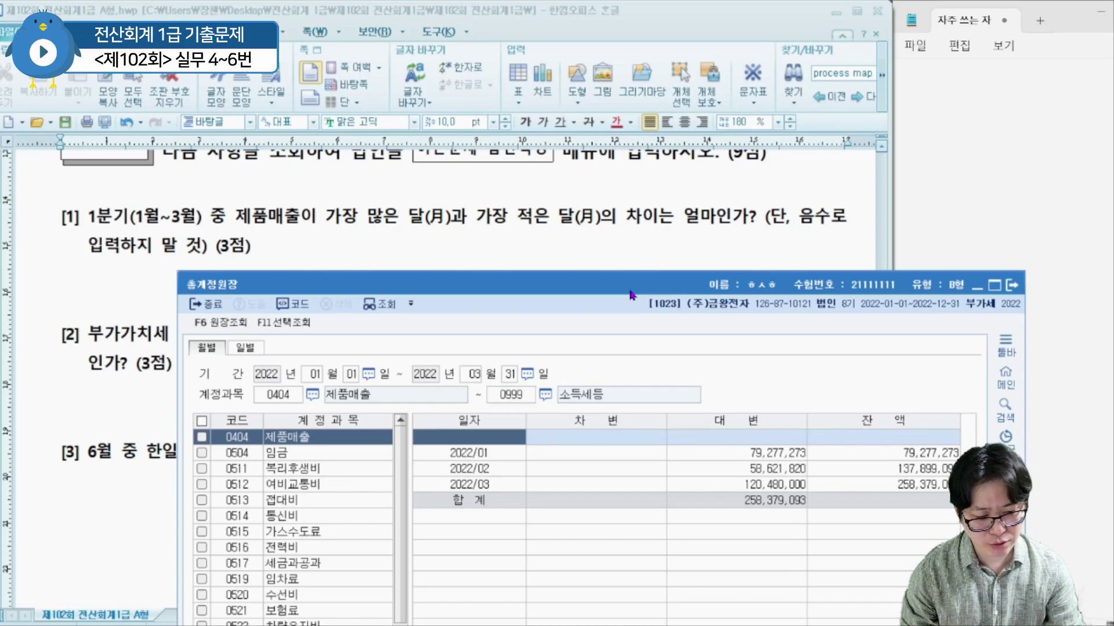
{"action": "left_click", "coordinate": [513, 393]}
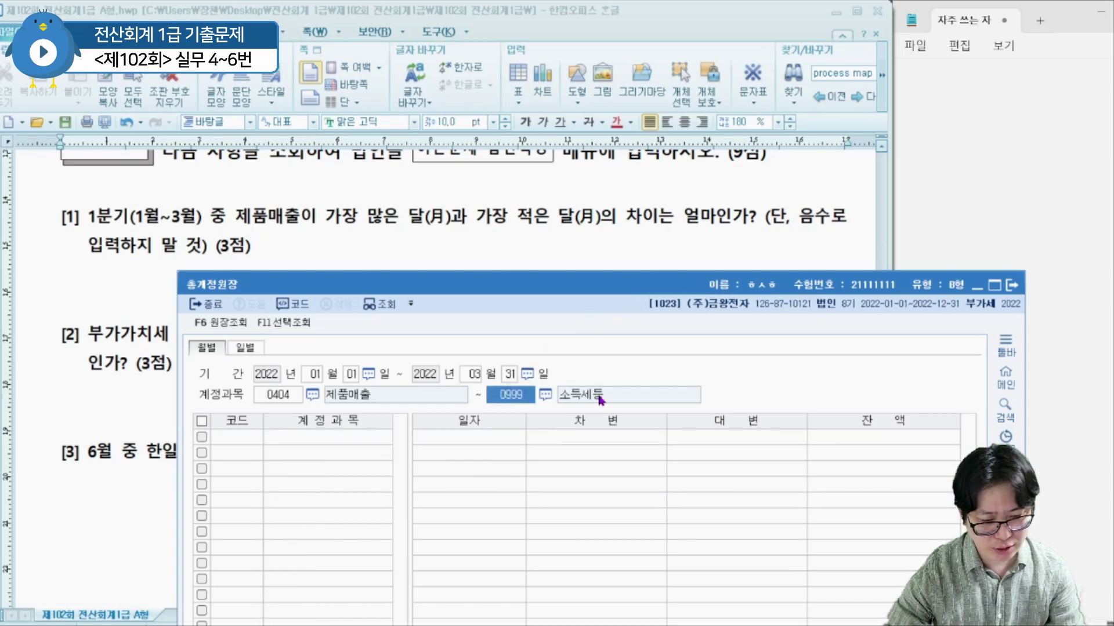
{"action": "type", "text": "0404"}
{"action": "key", "text": "Return"}
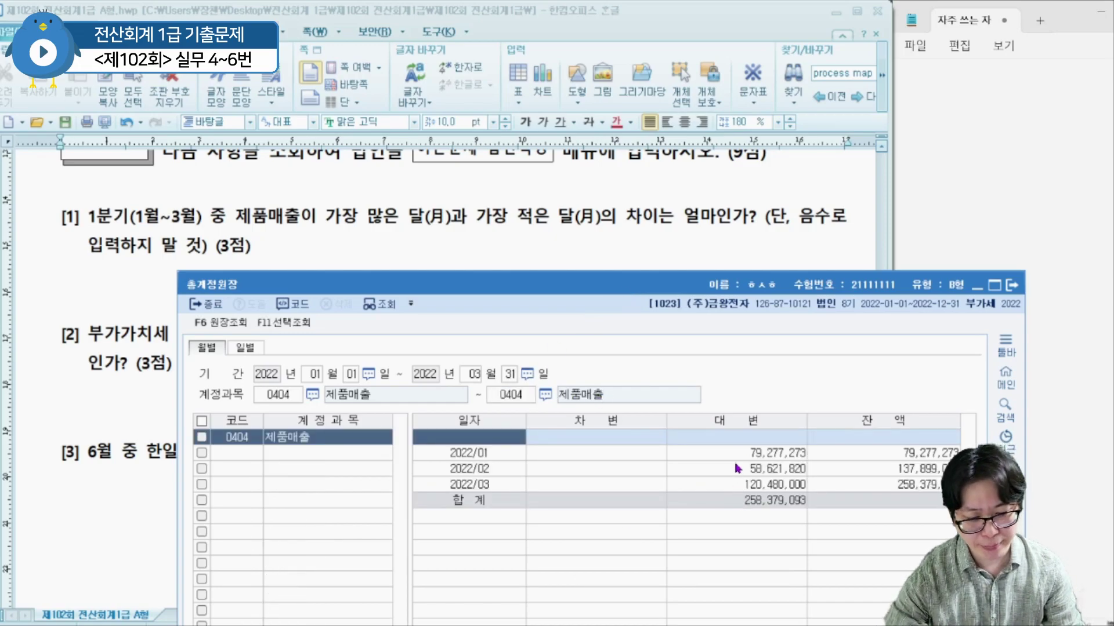
{"action": "left_click", "coordinate": [742, 455]}
{"action": "left_click_drag", "start_coordinate": [793, 287], "coordinate": [659, 280]}
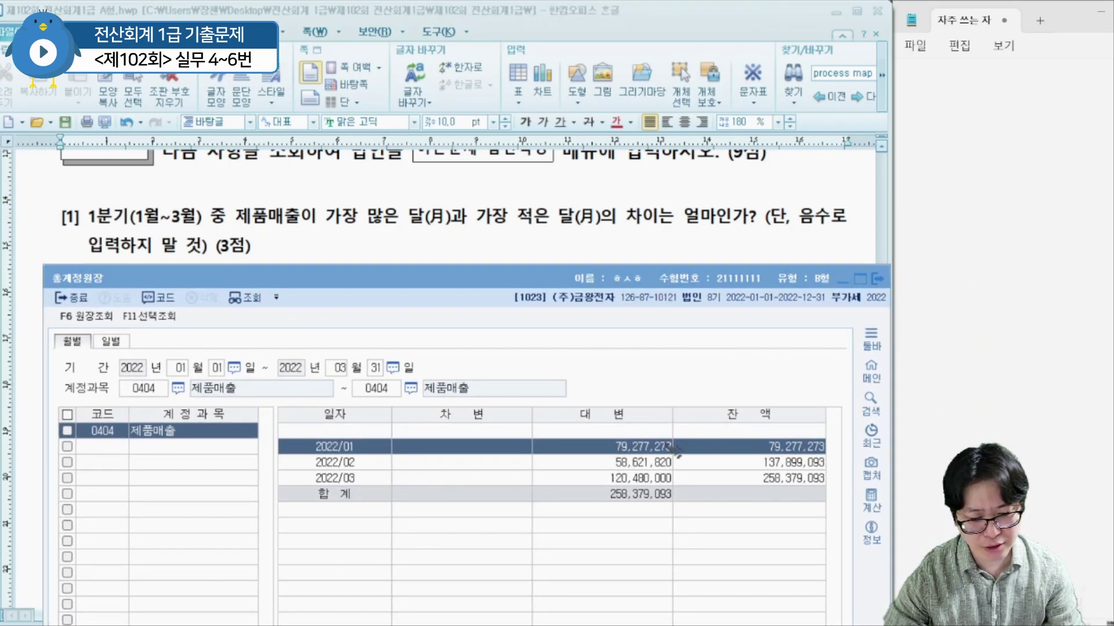
- Underline item [1]'s month phrases, circle the monthly 대변 amounts, and underline the March and February sales in red
{"action": "mouse_move", "coordinate": [660, 513]}
{"action": "left_mouse_down"}
{"action": "mouse_move", "coordinate": [568, 461]}
{"action": "mouse_move", "coordinate": [689, 467]}
{"action": "mouse_move", "coordinate": [645, 512]}
{"action": "left_mouse_up"}
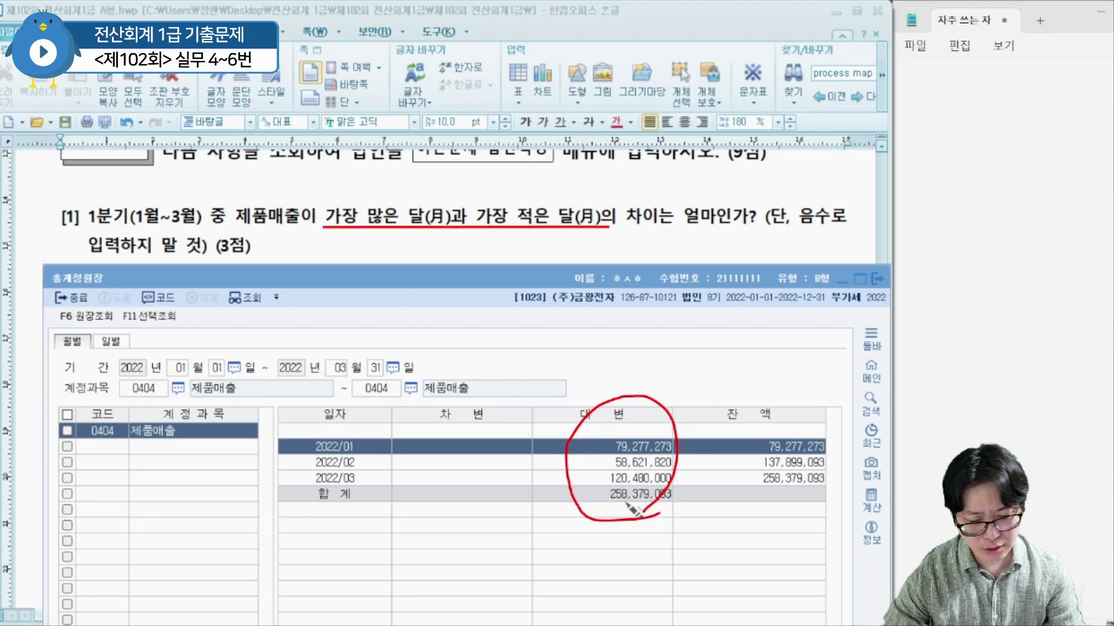
{"action": "left_click_drag", "start_coordinate": [587, 486], "coordinate": [682, 486]}
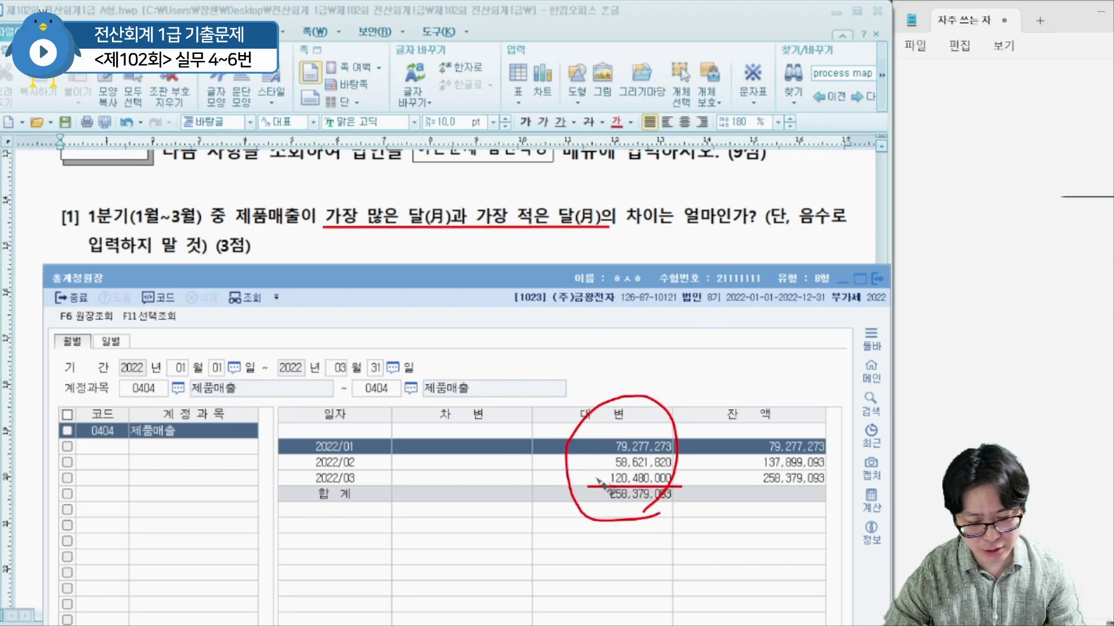
{"action": "left_click_drag", "start_coordinate": [585, 465], "coordinate": [690, 466]}
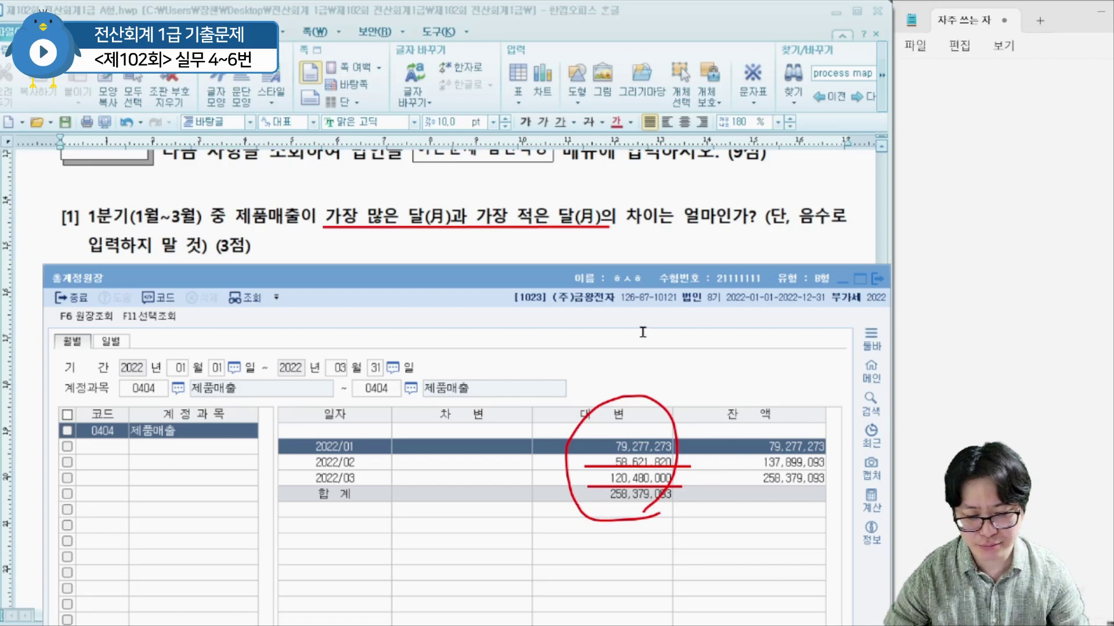
- Write the difference 61,858,180 in red above the ledger amounts, clearing the annotations and closing 총계정원장
{"action": "left_click", "coordinate": [629, 348]}
{"action": "type", "text": "61,858,180"}
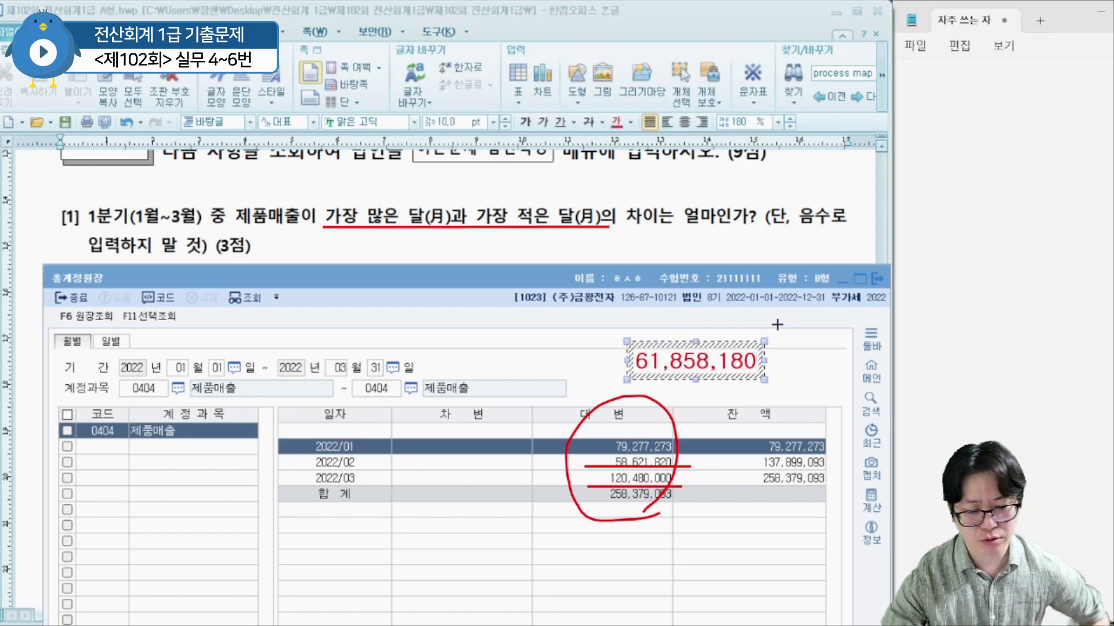
{"action": "left_click", "coordinate": [829, 339]}
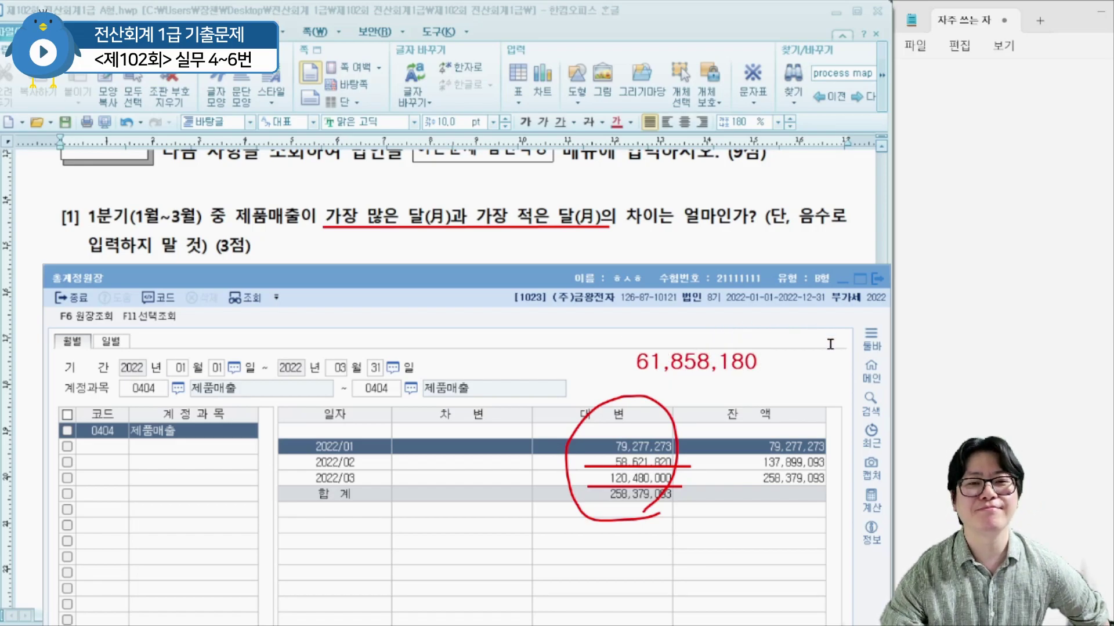
{"action": "key", "text": "Escape"}
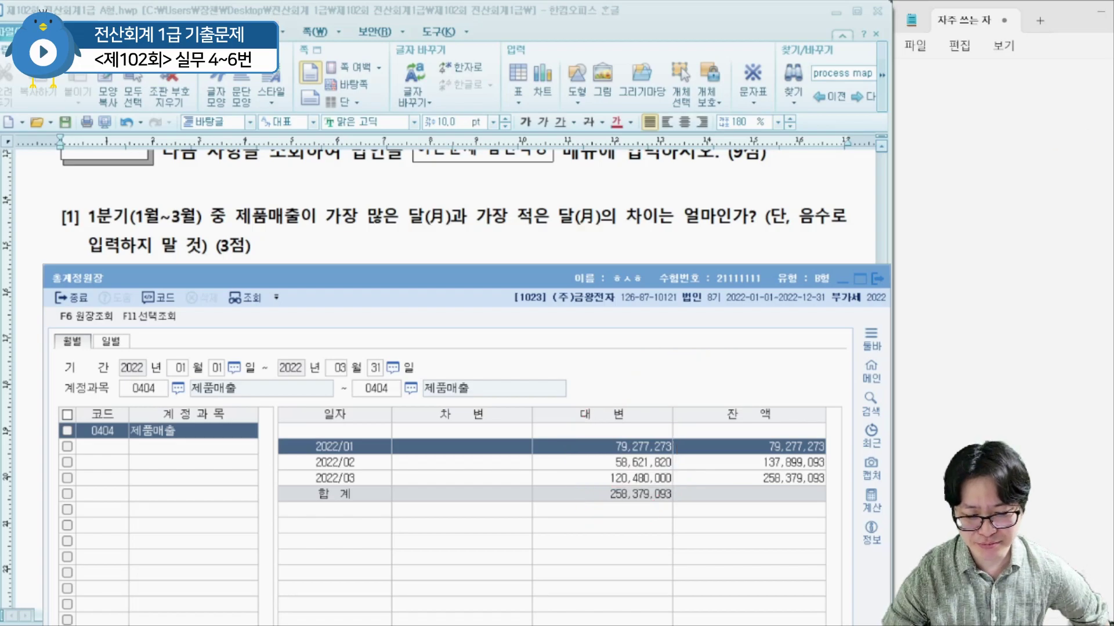
{"action": "left_click", "coordinate": [879, 279]}
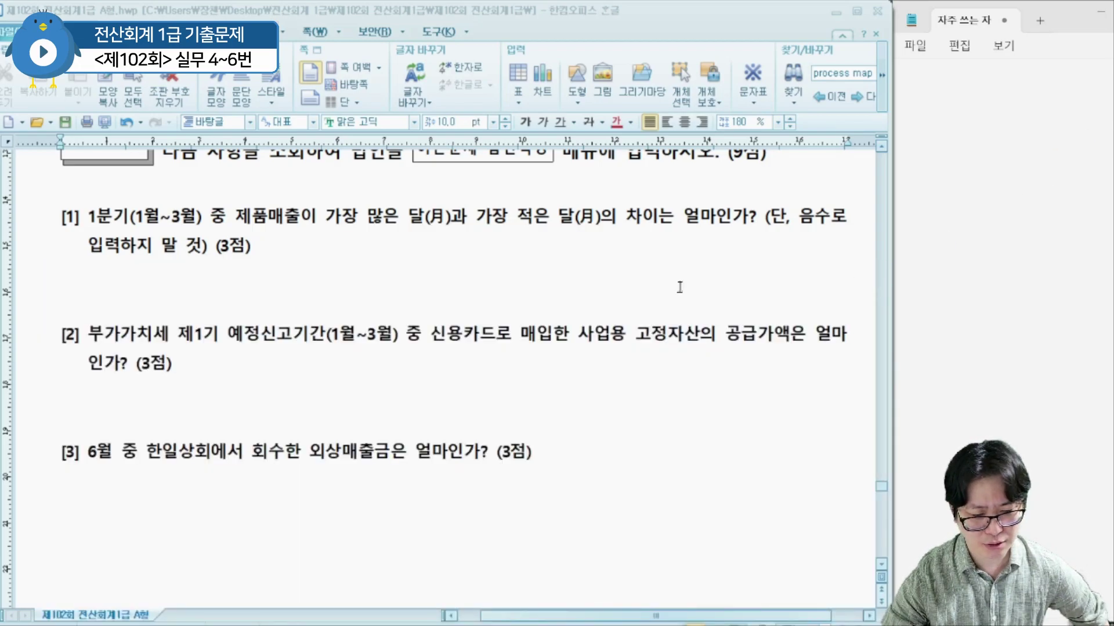
- Circle 1월~3월 and 공급가액 and underline the credit-card fixed-asset purchase phrase in item [2], clearing the marks
{"action": "scroll", "coordinate": [680, 287], "scroll_direction": "down", "scroll_amount": 3}
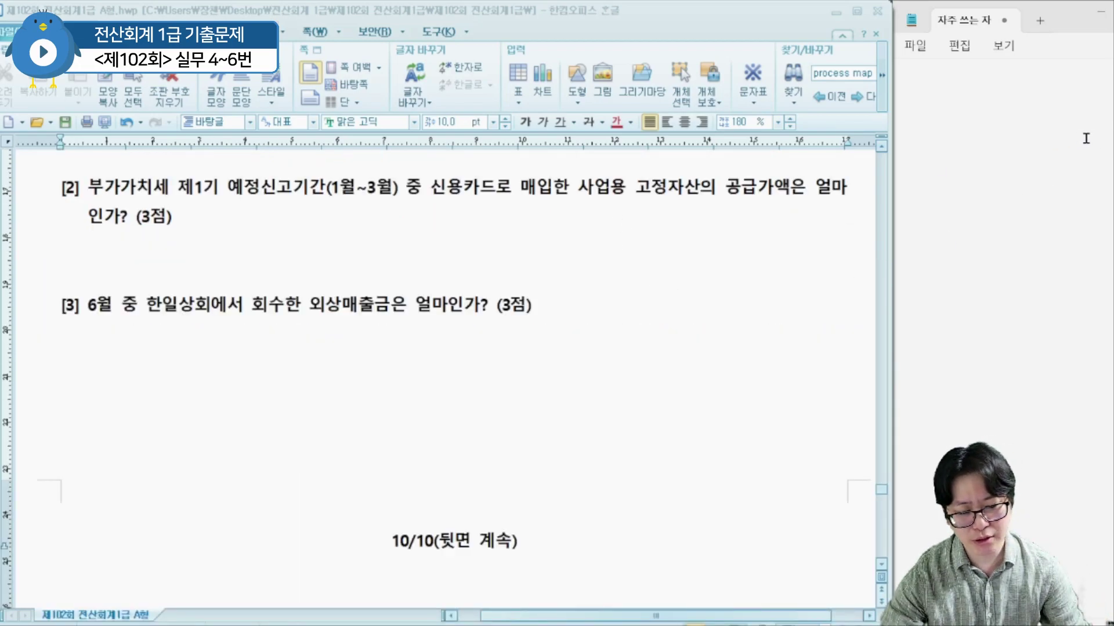
{"action": "mouse_move", "coordinate": [399, 197]}
{"action": "left_mouse_down"}
{"action": "mouse_move", "coordinate": [378, 164]}
{"action": "mouse_move", "coordinate": [380, 206]}
{"action": "mouse_move", "coordinate": [784, 196]}
{"action": "mouse_move", "coordinate": [738, 200]}
{"action": "mouse_move", "coordinate": [803, 183]}
{"action": "mouse_move", "coordinate": [789, 209]}
{"action": "left_mouse_up"}
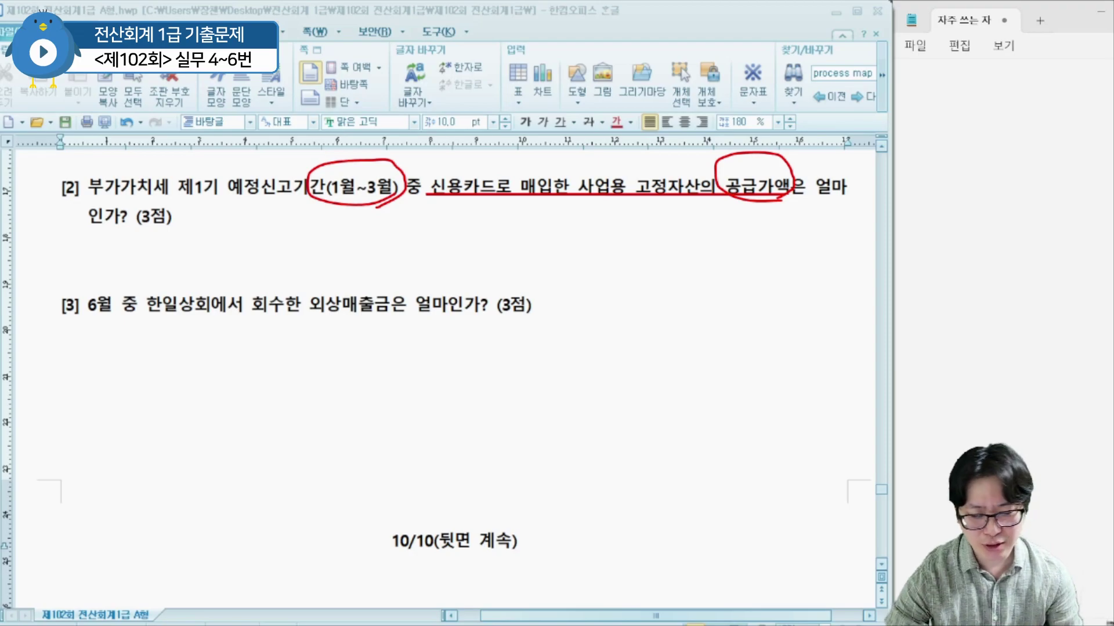
{"action": "key", "text": "Escape"}
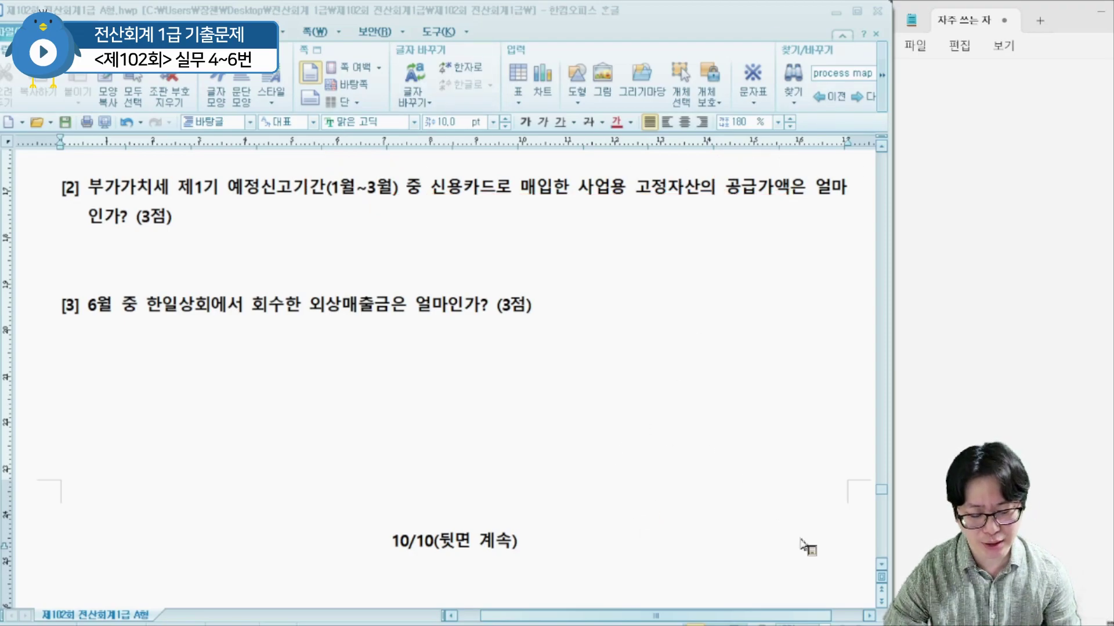
- Switch to KcLep, open 부가가치세신고서 from the VAT section, and place it below the text of item [2]
{"action": "key", "text": "alt+Tab"}
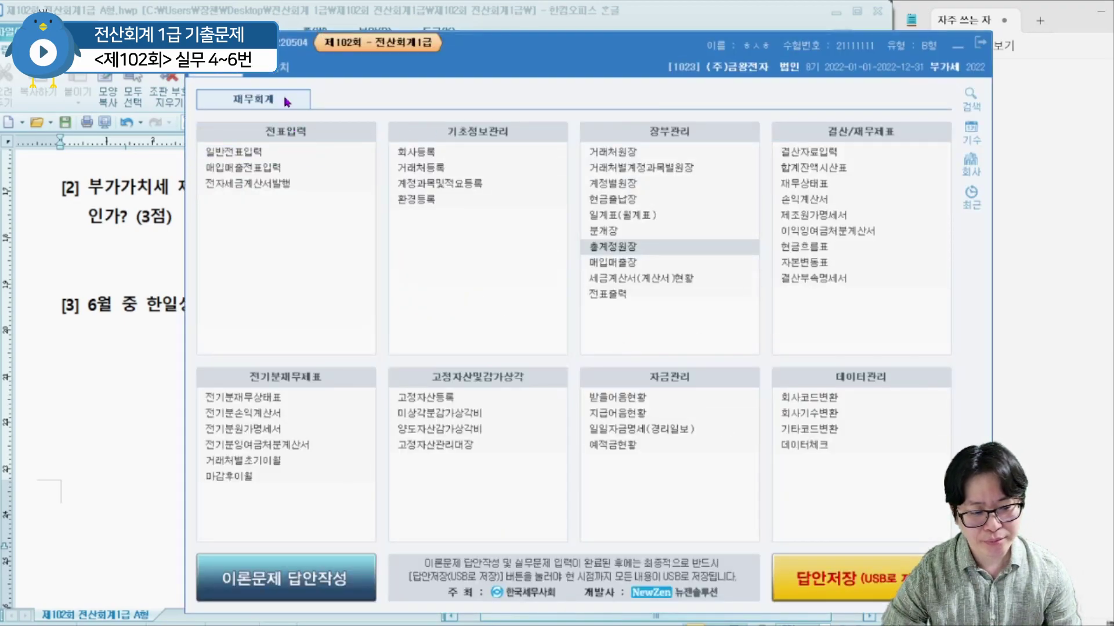
{"action": "left_click", "coordinate": [269, 69]}
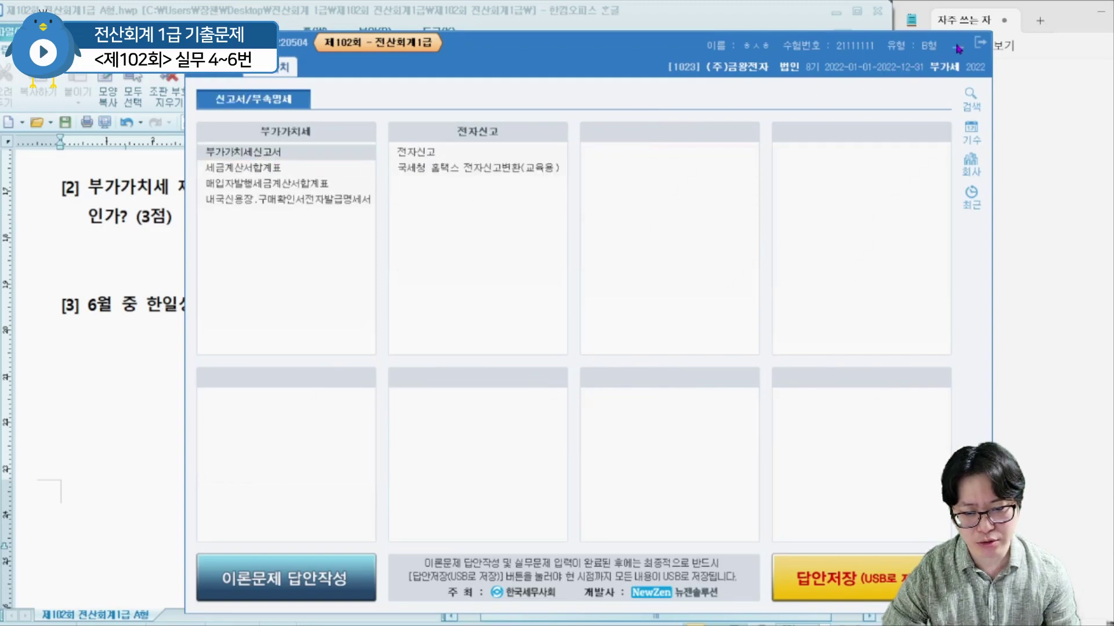
{"action": "left_click", "coordinate": [957, 46]}
{"action": "key", "text": "alt+Tab"}
{"action": "left_click_drag", "start_coordinate": [684, 36], "coordinate": [686, 259]}
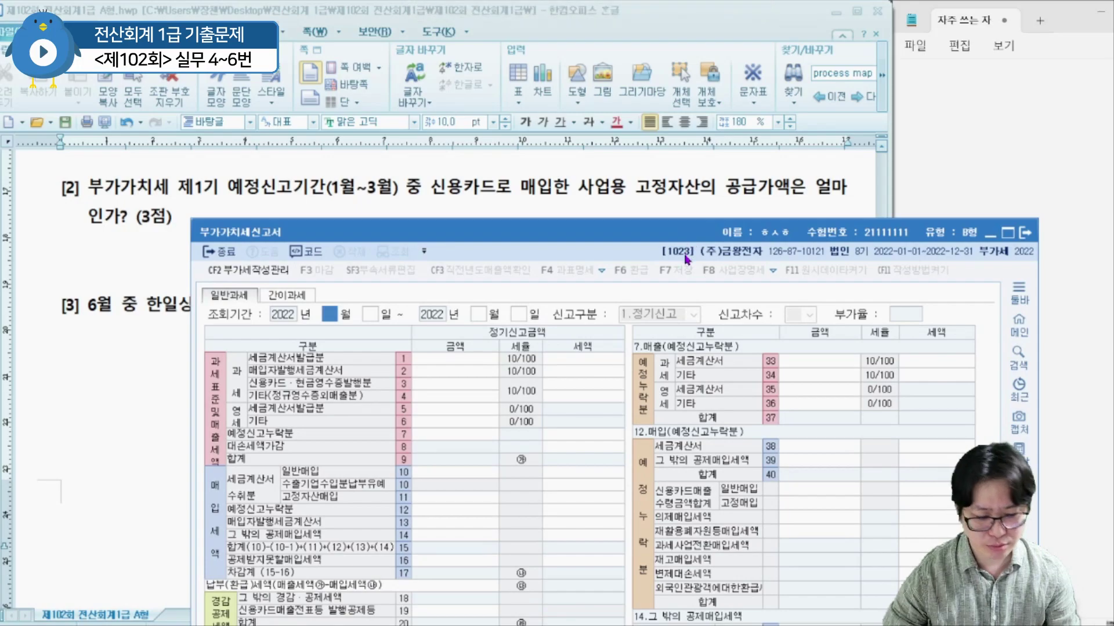
- Query the VAT return for the period January 1 to March 31, 2022
{"action": "type", "text": "1"}
{"action": "key", "text": "Return"}
{"action": "key", "text": "Return"}
{"action": "type", "text": "3"}
{"action": "key", "text": "Return"}
{"action": "type", "text": "31"}
{"action": "key", "text": "Return"}
{"action": "key", "text": "Return"}
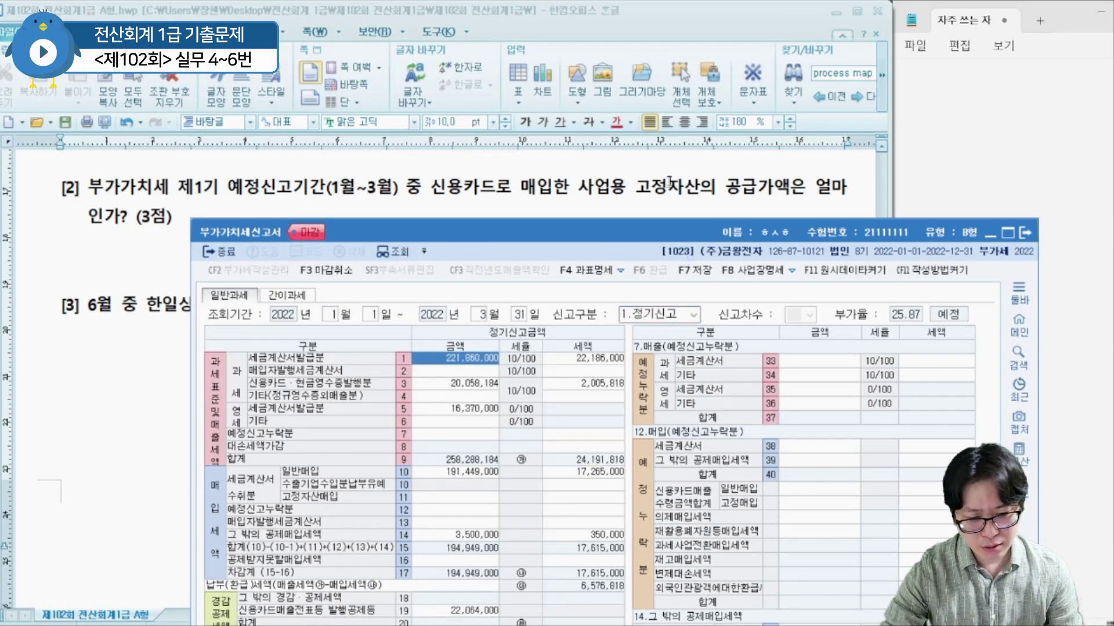
- Show the full VAT return and frame the 세금계산서 수취분 rows and row 14 그 밖의 공제매입세액 in red
{"action": "left_click_drag", "start_coordinate": [636, 237], "coordinate": [549, 65]}
{"action": "key", "text": "ctrl+F1"}
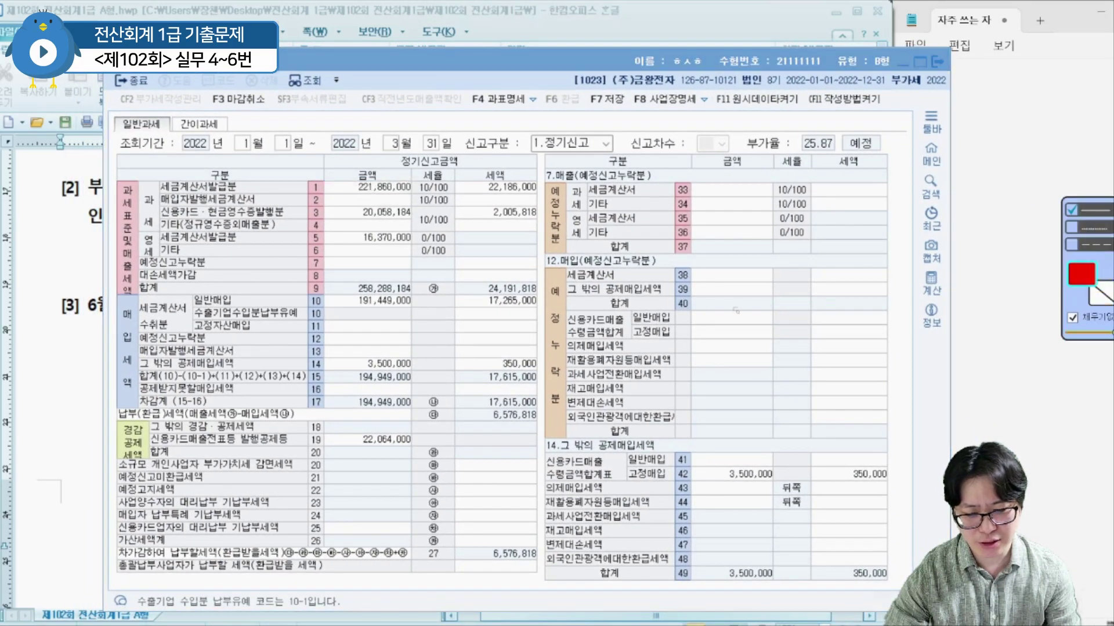
{"action": "mouse_move", "coordinate": [138, 295]}
{"action": "left_mouse_down"}
{"action": "mouse_move", "coordinate": [430, 343]}
{"action": "mouse_move", "coordinate": [539, 334]}
{"action": "left_mouse_up"}
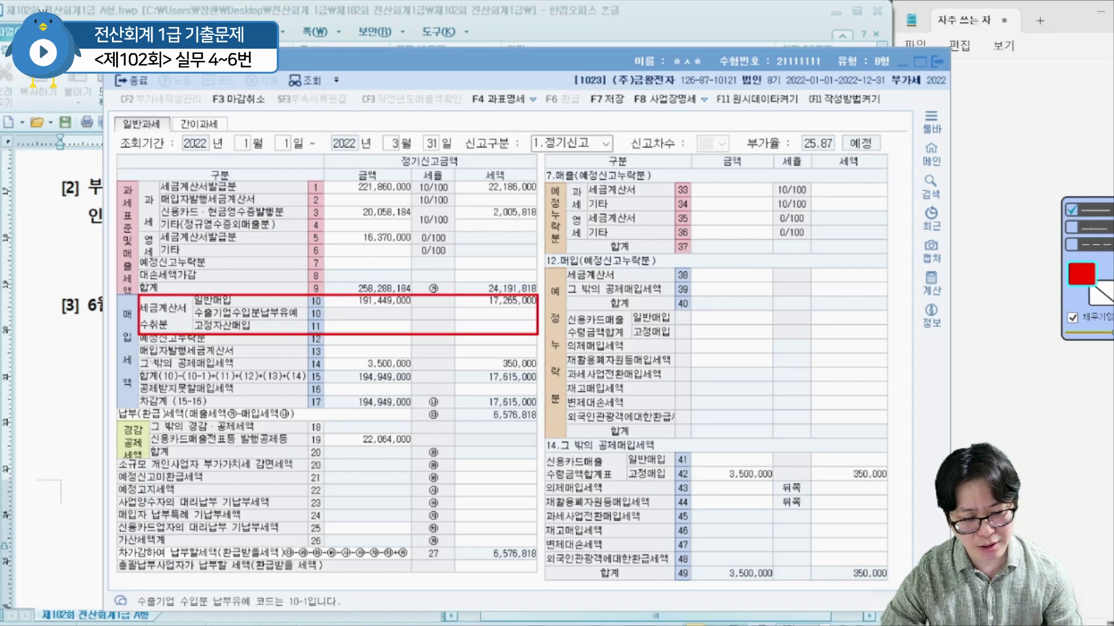
{"action": "mouse_move", "coordinate": [138, 356]}
{"action": "left_mouse_down"}
{"action": "mouse_move", "coordinate": [256, 372]}
{"action": "mouse_move", "coordinate": [543, 382]}
{"action": "mouse_move", "coordinate": [538, 371]}
{"action": "left_mouse_up"}
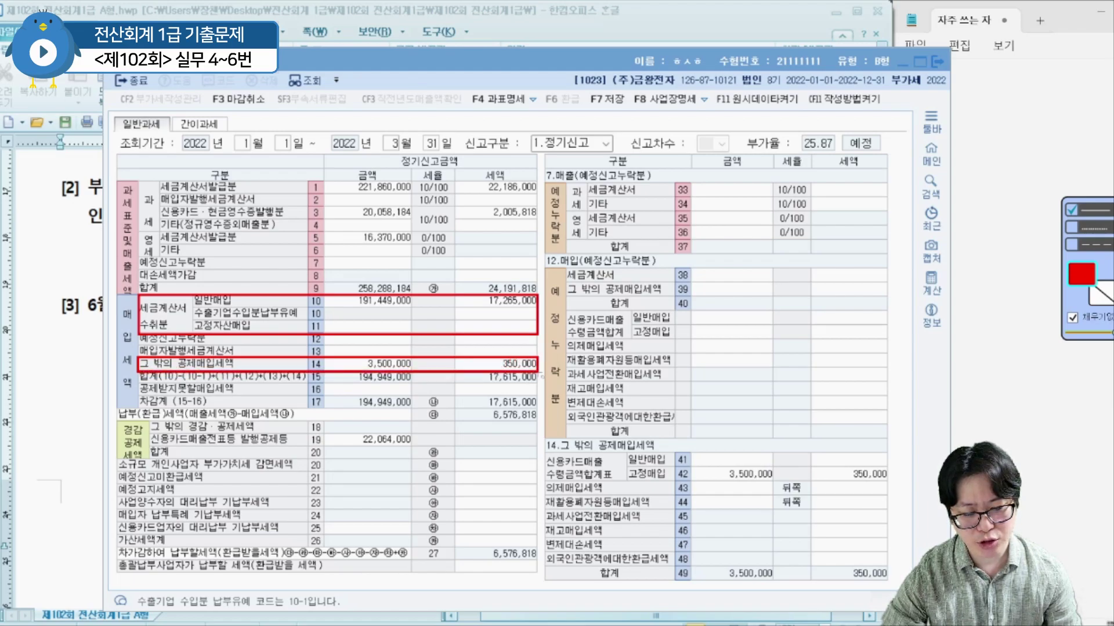
- Check-mark 일반매입 and 고정자산매입 in blue and draw an arrow from row 14 to row 42 고정매입
{"action": "key", "text": "Escape"}
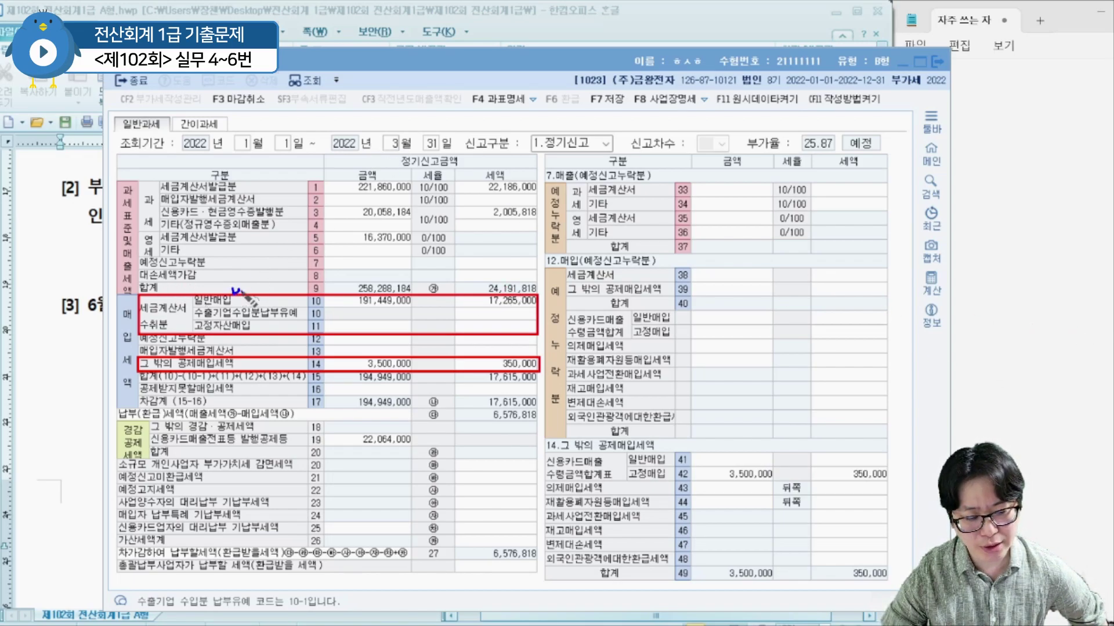
{"action": "left_click_drag", "start_coordinate": [250, 317], "coordinate": [264, 315]}
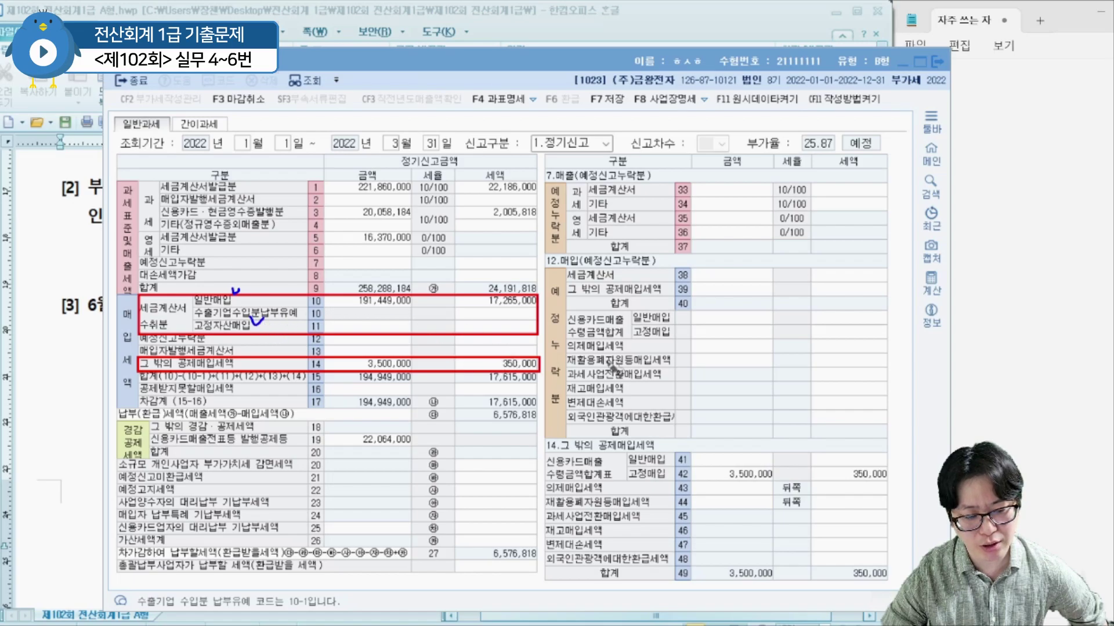
{"action": "mouse_move", "coordinate": [545, 376]}
{"action": "left_mouse_down"}
{"action": "mouse_move", "coordinate": [482, 458]}
{"action": "mouse_move", "coordinate": [539, 475]}
{"action": "left_mouse_up"}
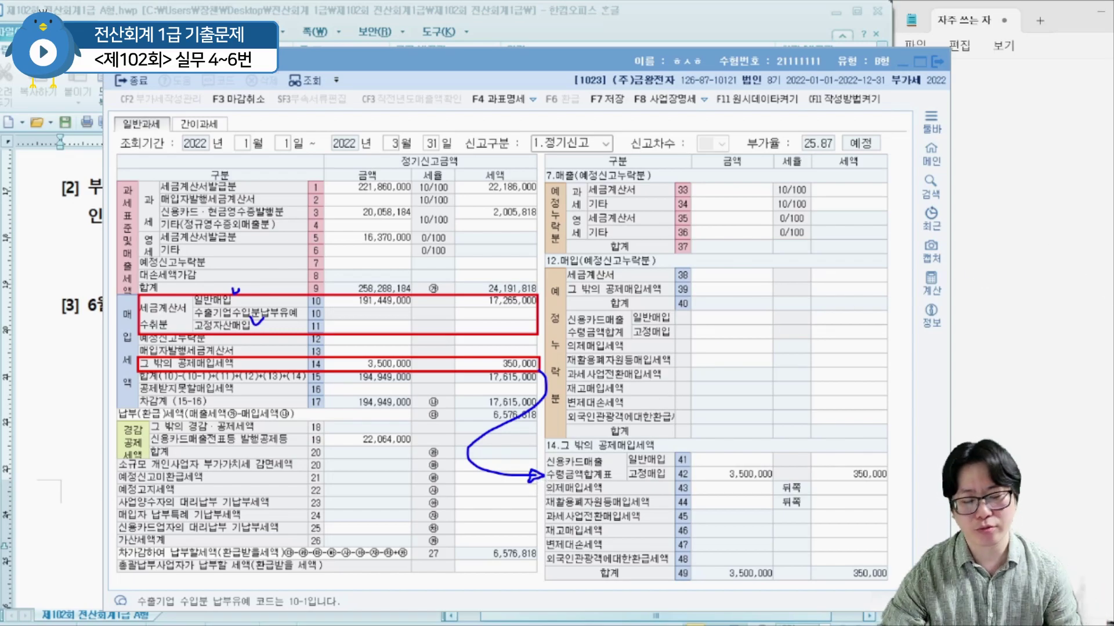
- Frame rows 41 and 42 in blue, circle the 고정매입 amount, and underline 신용카드매출 수령금액합계표 in red
{"action": "mouse_move", "coordinate": [1111, 266]}
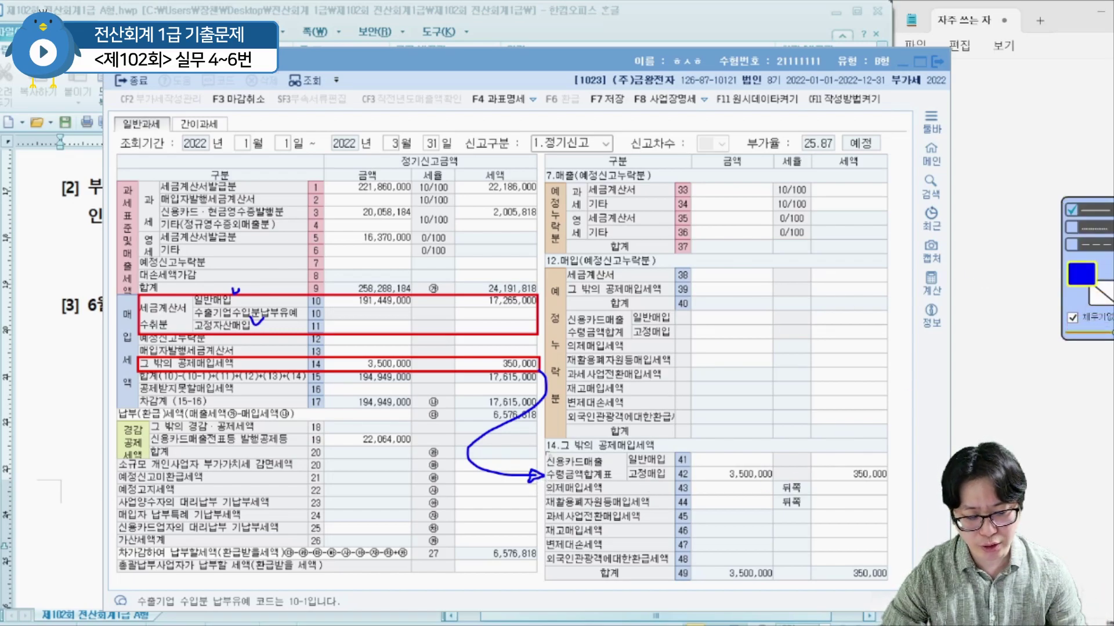
{"action": "mouse_move", "coordinate": [542, 455]}
{"action": "left_mouse_down"}
{"action": "mouse_move", "coordinate": [793, 486]}
{"action": "mouse_move", "coordinate": [888, 485]}
{"action": "left_mouse_up"}
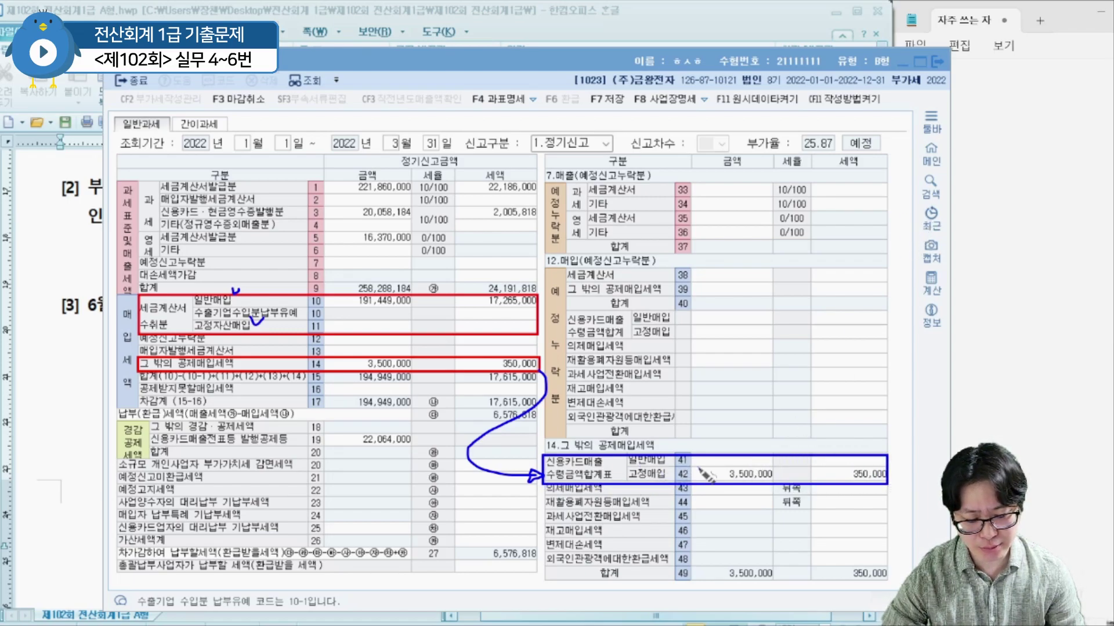
{"action": "mouse_move", "coordinate": [775, 487]}
{"action": "left_mouse_down"}
{"action": "mouse_move", "coordinate": [764, 492]}
{"action": "mouse_move", "coordinate": [749, 461]}
{"action": "mouse_move", "coordinate": [788, 493]}
{"action": "left_mouse_up"}
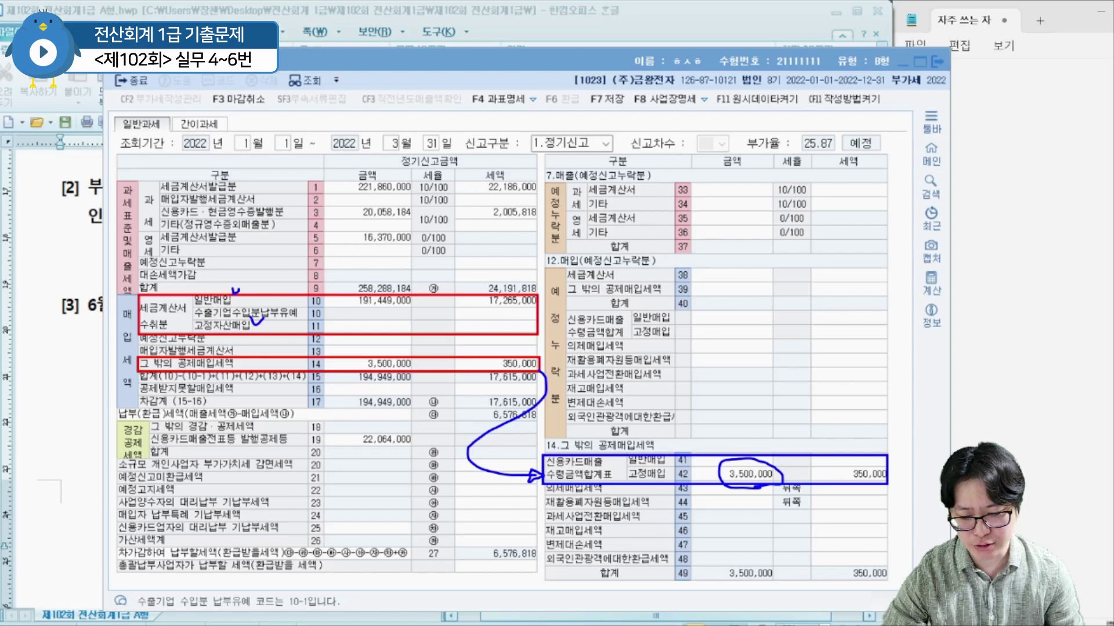
{"action": "mouse_move", "coordinate": [546, 467]}
{"action": "left_mouse_down"}
{"action": "mouse_move", "coordinate": [578, 462]}
{"action": "mouse_move", "coordinate": [615, 481]}
{"action": "left_mouse_up"}
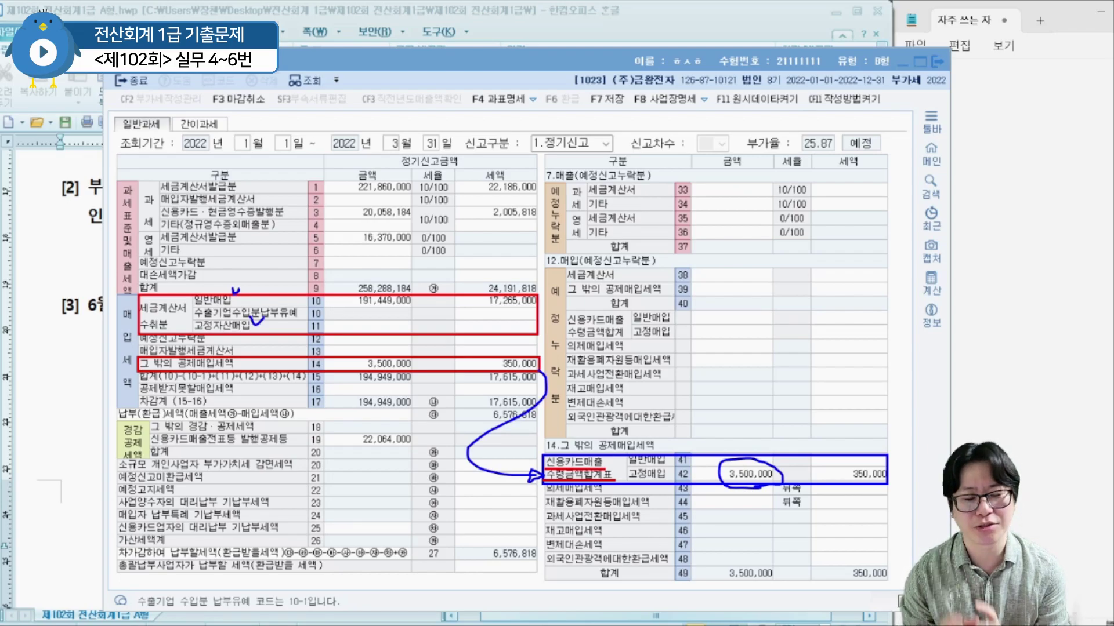
- Examine the 금액 and 세액 cells of row 42 고정매입 in the VAT return
{"action": "left_click", "coordinate": [738, 480]}
{"action": "left_click", "coordinate": [858, 480]}
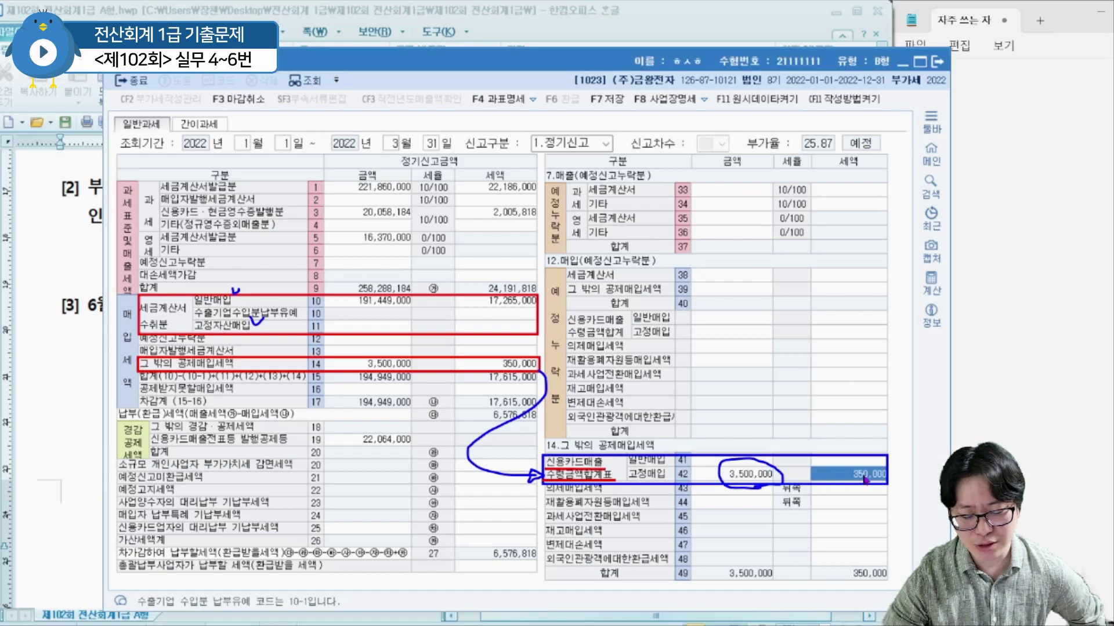
{"action": "left_click", "coordinate": [872, 393]}
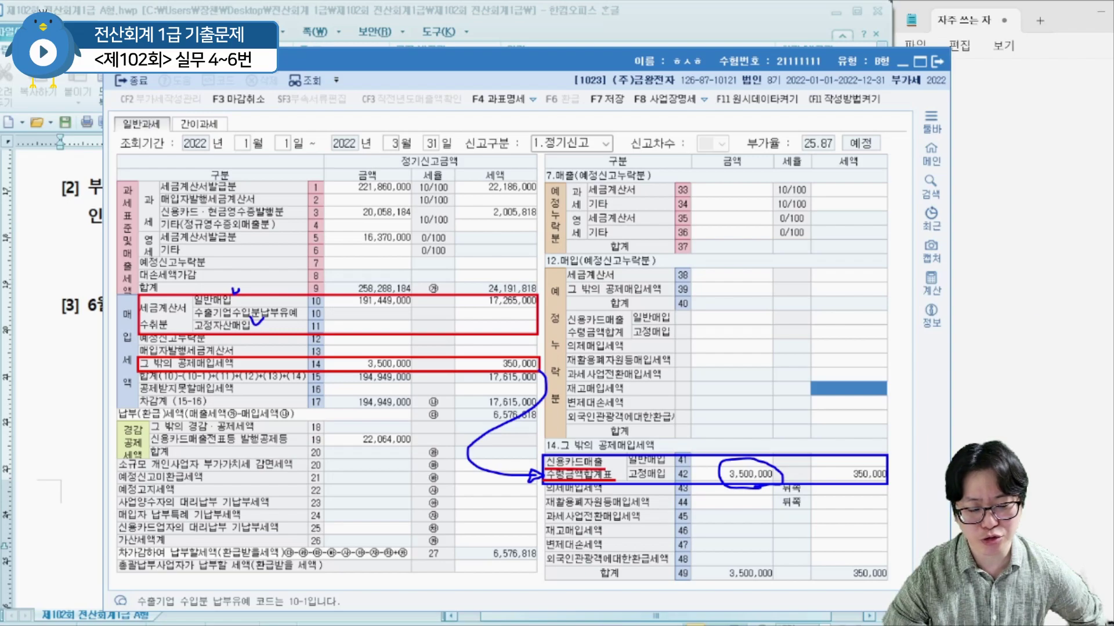
{"action": "left_click", "coordinate": [853, 481]}
{"action": "left_click", "coordinate": [753, 477]}
{"action": "left_click", "coordinate": [876, 292]}
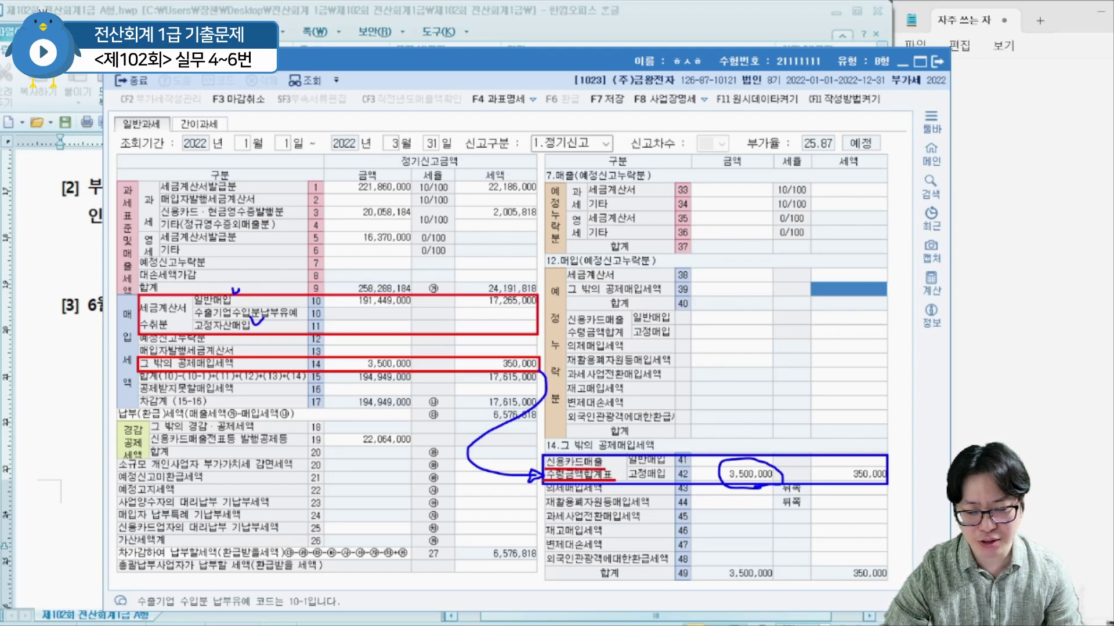
{"action": "left_click", "coordinate": [735, 474]}
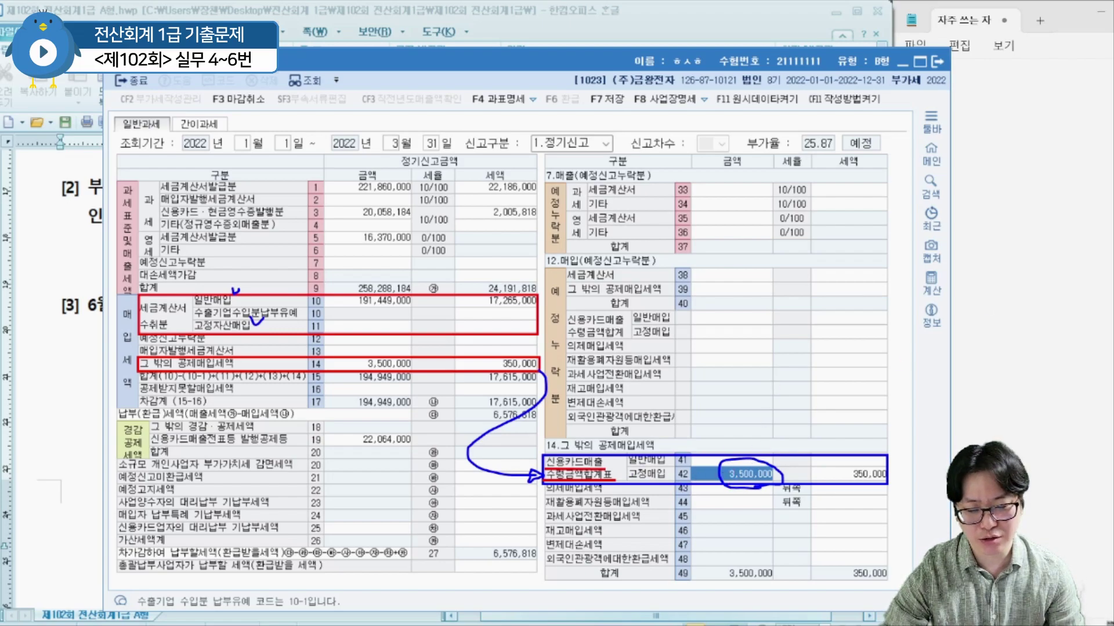
- Return to the exam document and underline 신용카드로 in the text of item [2]
{"action": "key", "text": "alt+Tab"}
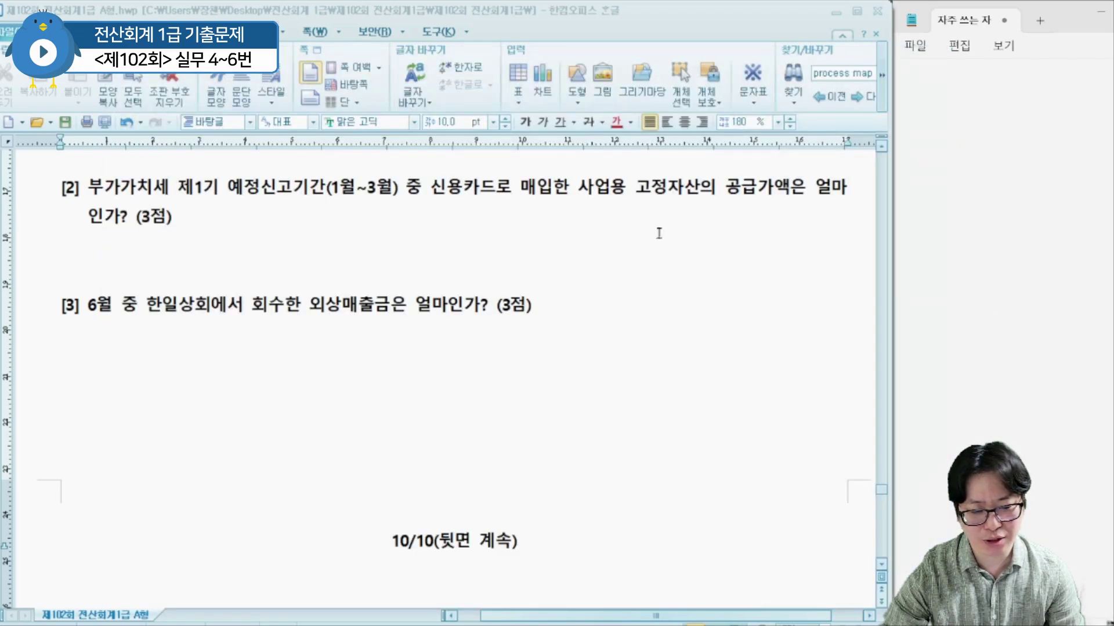
{"action": "key", "text": "ctrl+shift+p"}
{"action": "left_click_drag", "start_coordinate": [425, 198], "coordinate": [490, 199]}
{"action": "key", "text": "ctrl+shift+p"}
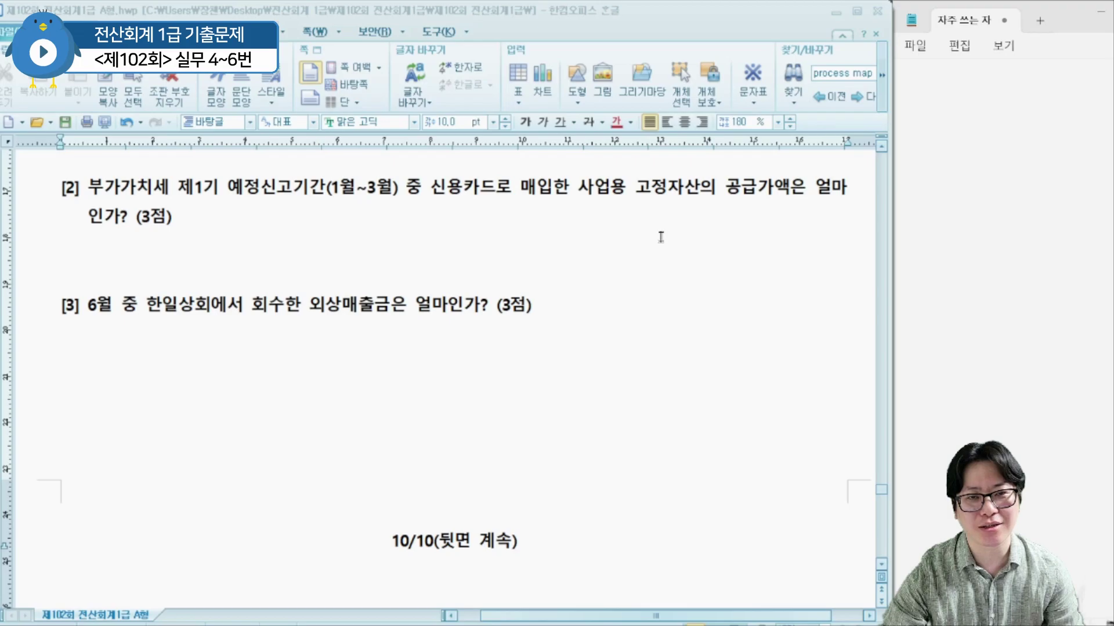
- In item [3], underline 외상매출금 and 한일상회 in red, check-mark 한일상회, and clear the annotations
{"action": "scroll", "coordinate": [661, 238], "scroll_direction": "down", "scroll_amount": 3}
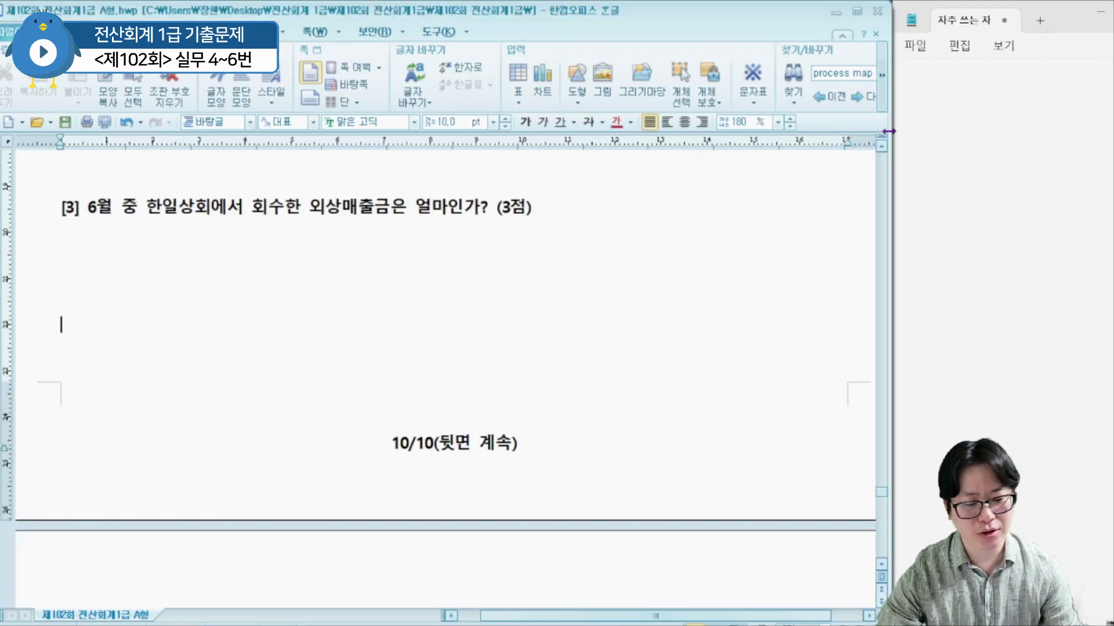
{"action": "key", "text": "ctrl+shift+p"}
{"action": "left_click_drag", "start_coordinate": [299, 215], "coordinate": [380, 216]}
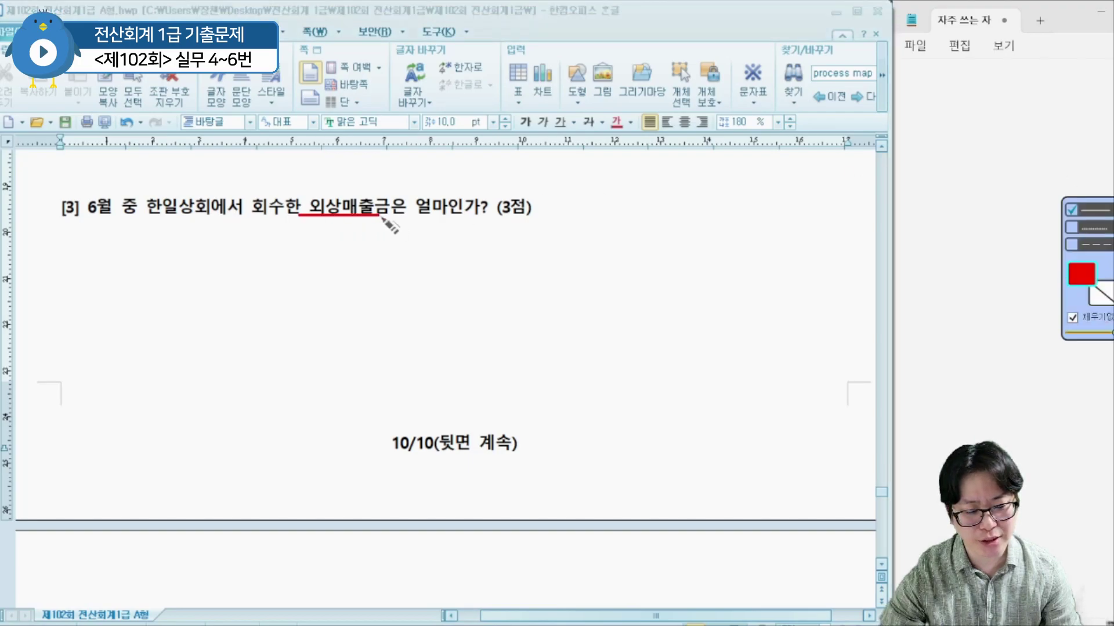
{"action": "left_click_drag", "start_coordinate": [138, 214], "coordinate": [211, 215]}
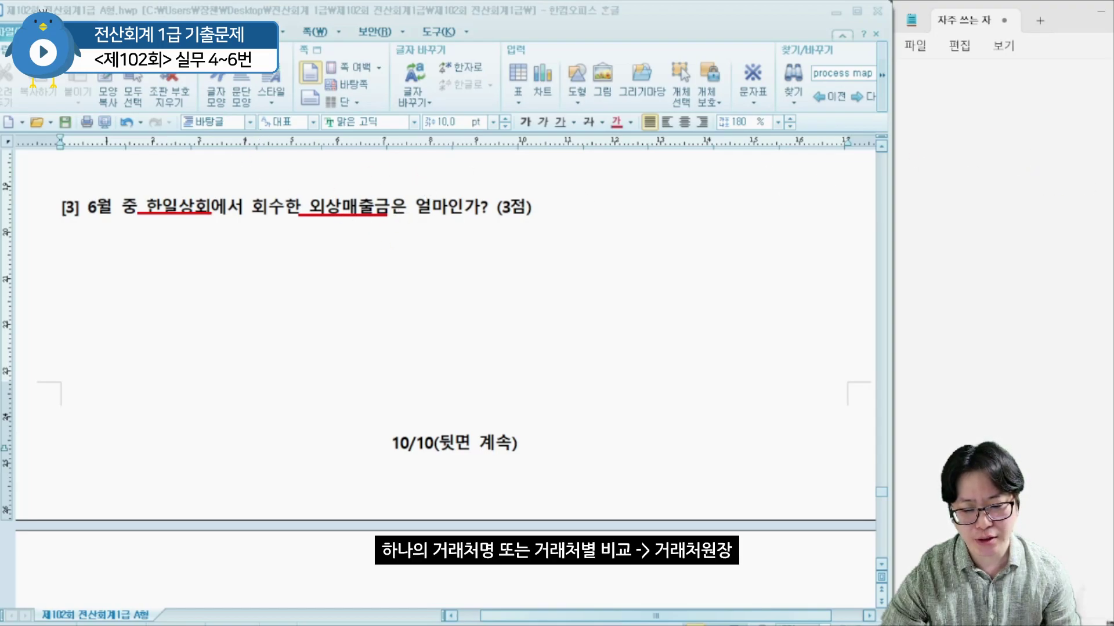
{"action": "left_click_drag", "start_coordinate": [198, 185], "coordinate": [228, 175]}
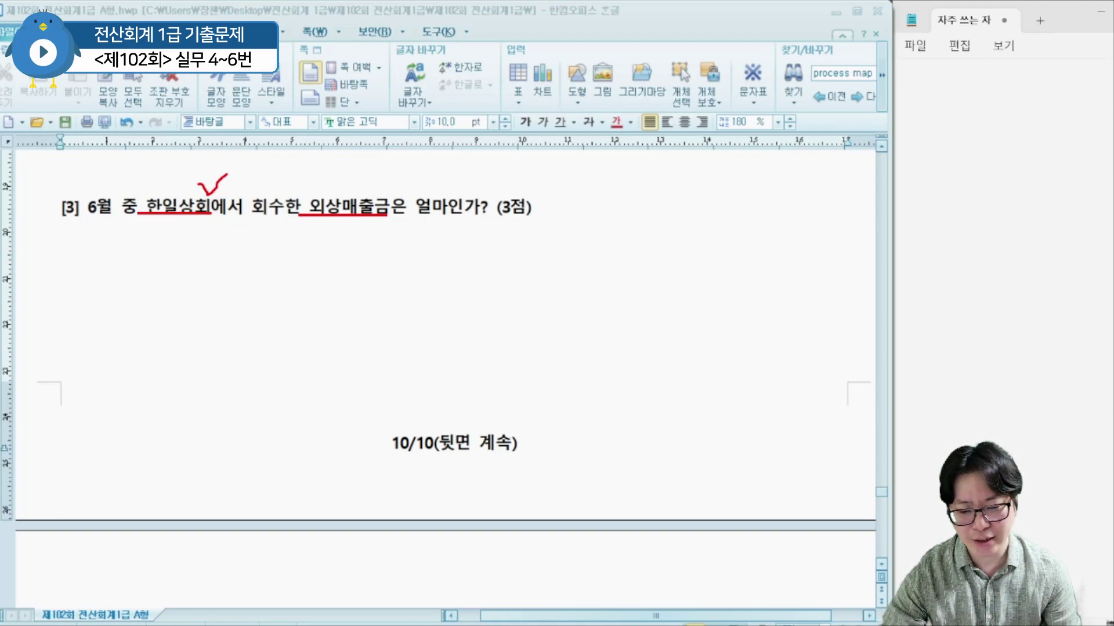
{"action": "key", "text": "Escape"}
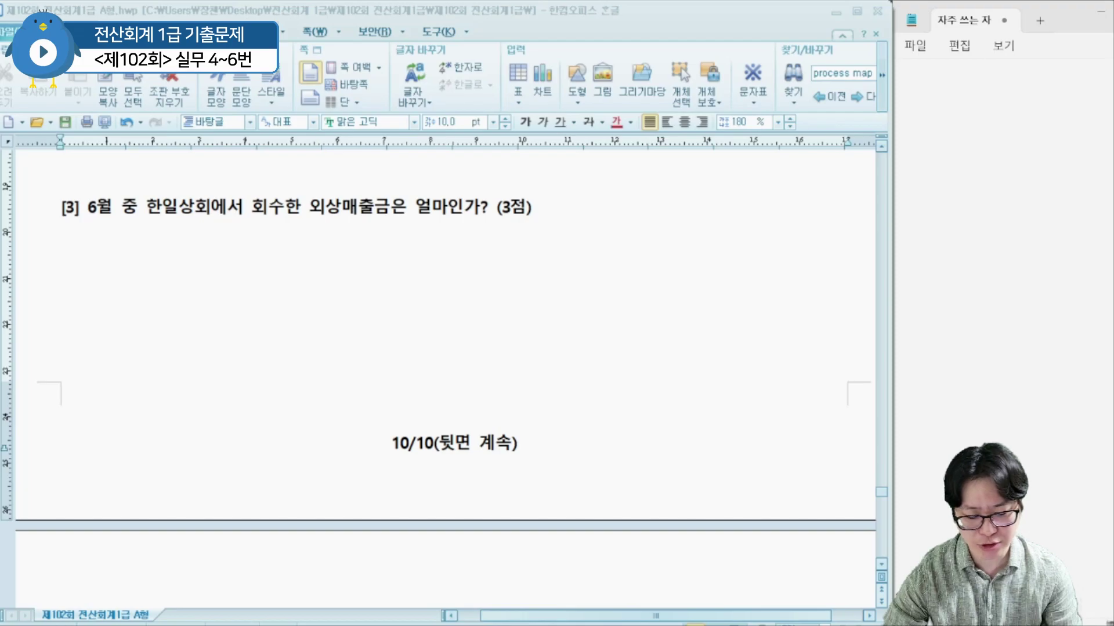
- Switch to KcLep, open 거래처원장 from the 재무회계 section, and place it below the text of item [3]
{"action": "key", "text": "alt+Tab"}
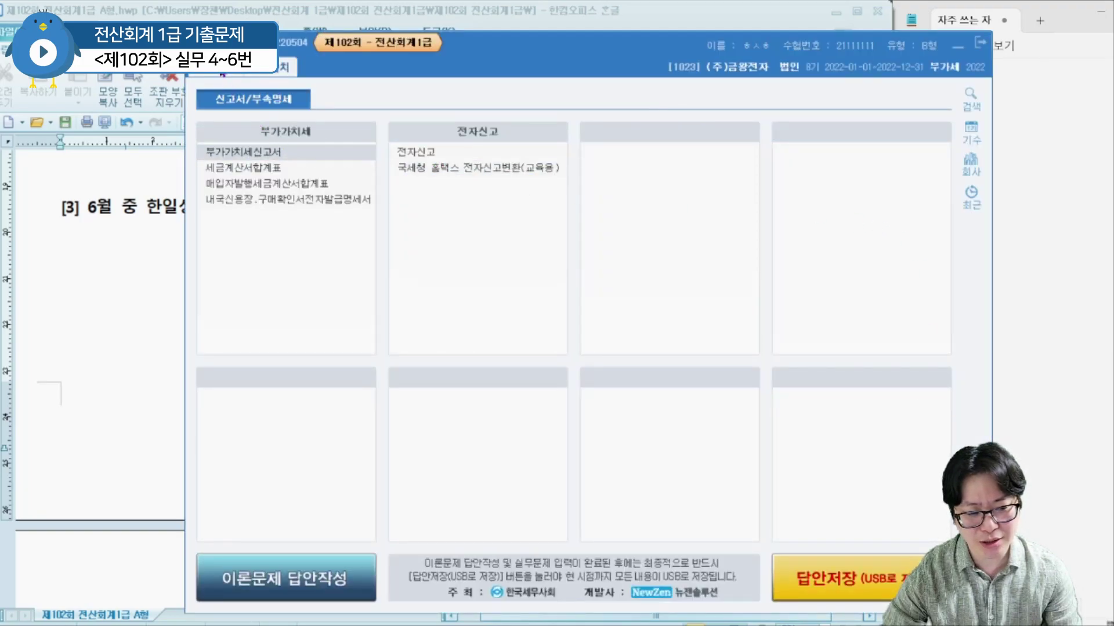
{"action": "left_click", "coordinate": [216, 67]}
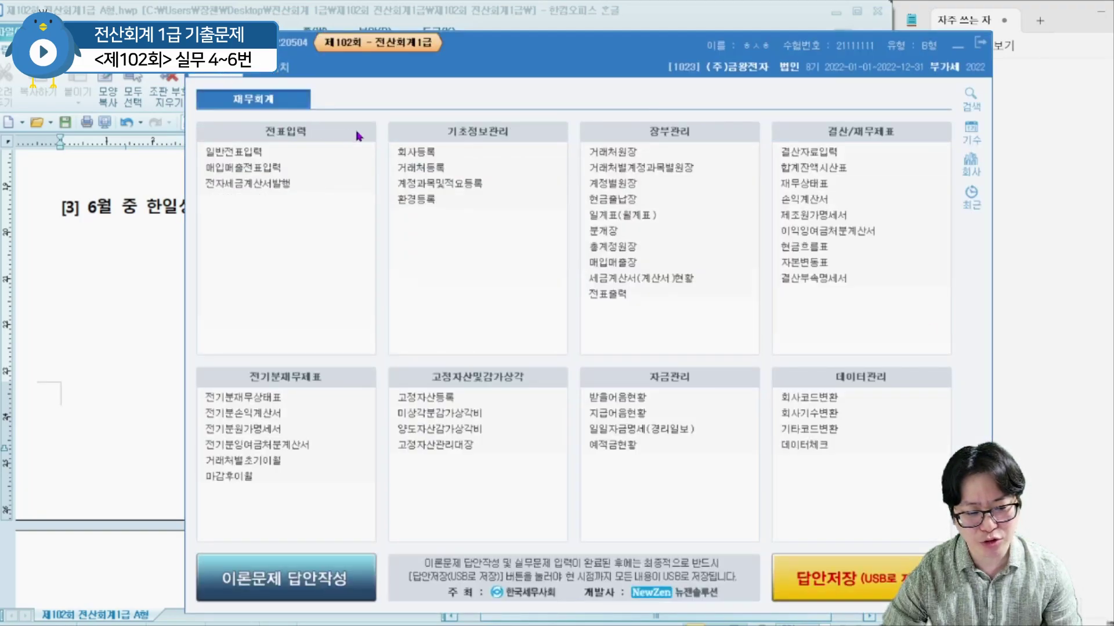
{"action": "left_click", "coordinate": [958, 45]}
{"action": "key", "text": "alt+Tab"}
{"action": "left_click_drag", "start_coordinate": [510, 224], "coordinate": [519, 278]}
- Set the 거래처원장 period to June 1 to June 30, 2022 and the account to 0108 외상매출금
{"action": "type", "text": "6"}
{"action": "key", "text": "Return"}
{"action": "type", "text": "1"}
{"action": "key", "text": "Return"}
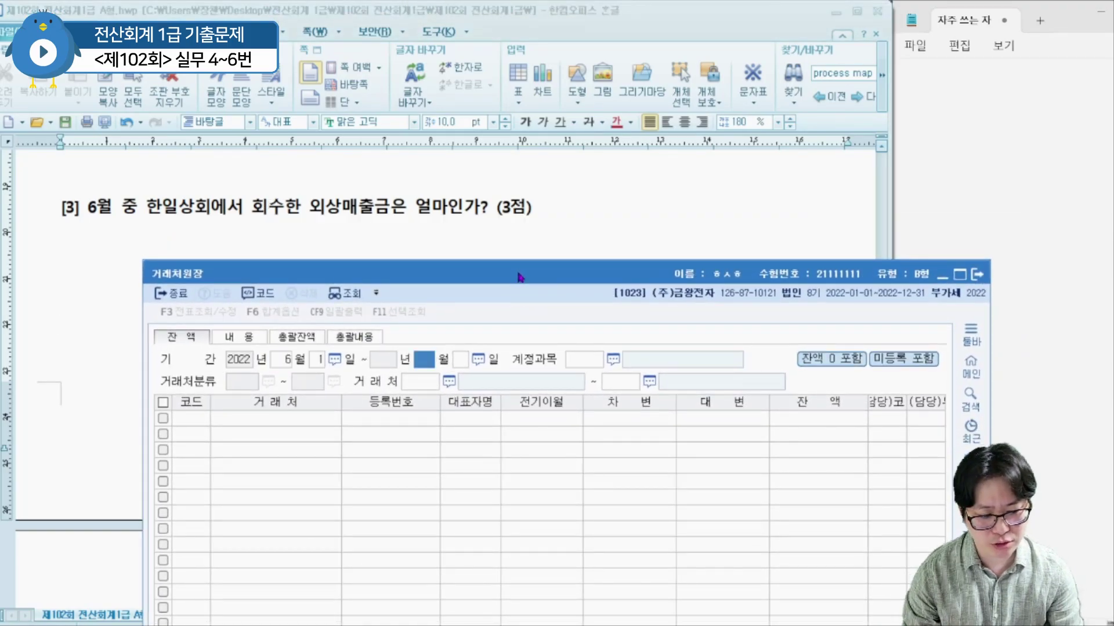
{"action": "type", "text": "6"}
{"action": "key", "text": "Return"}
{"action": "type", "text": "30"}
{"action": "key", "text": "Return"}
{"action": "type", "text": "108"}
{"action": "key", "text": "Return"}
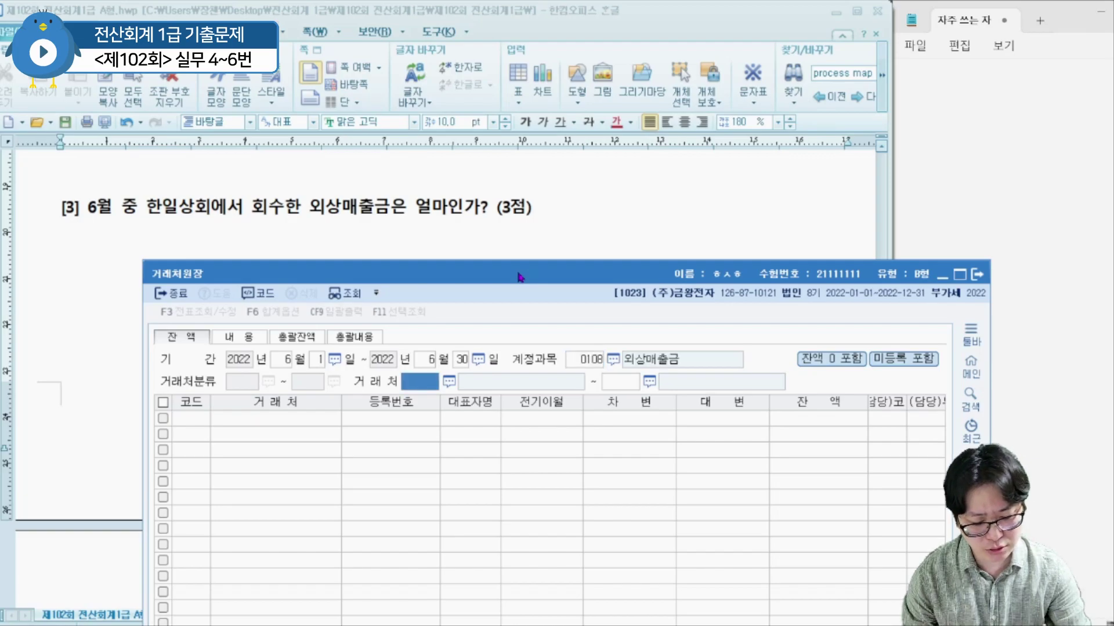
- Query the ledger with 00167 한일상회 as both the first and last customer of the range
{"action": "key", "text": "F2"}
{"action": "type", "text": "한일"}
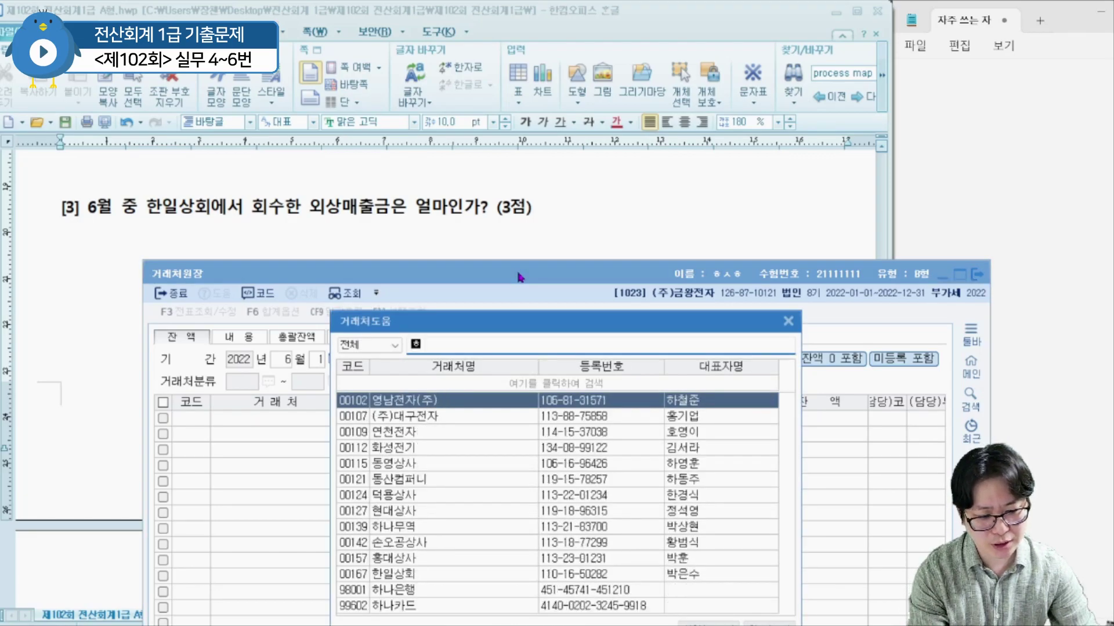
{"action": "key", "text": "Return"}
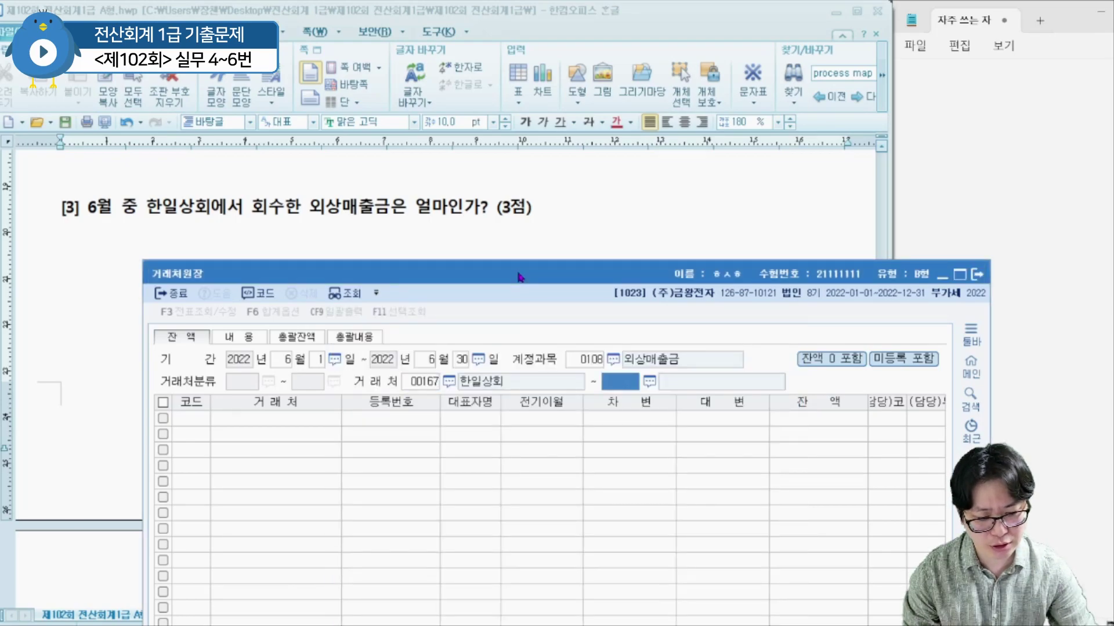
{"action": "type", "text": "167"}
{"action": "key", "text": "Return"}
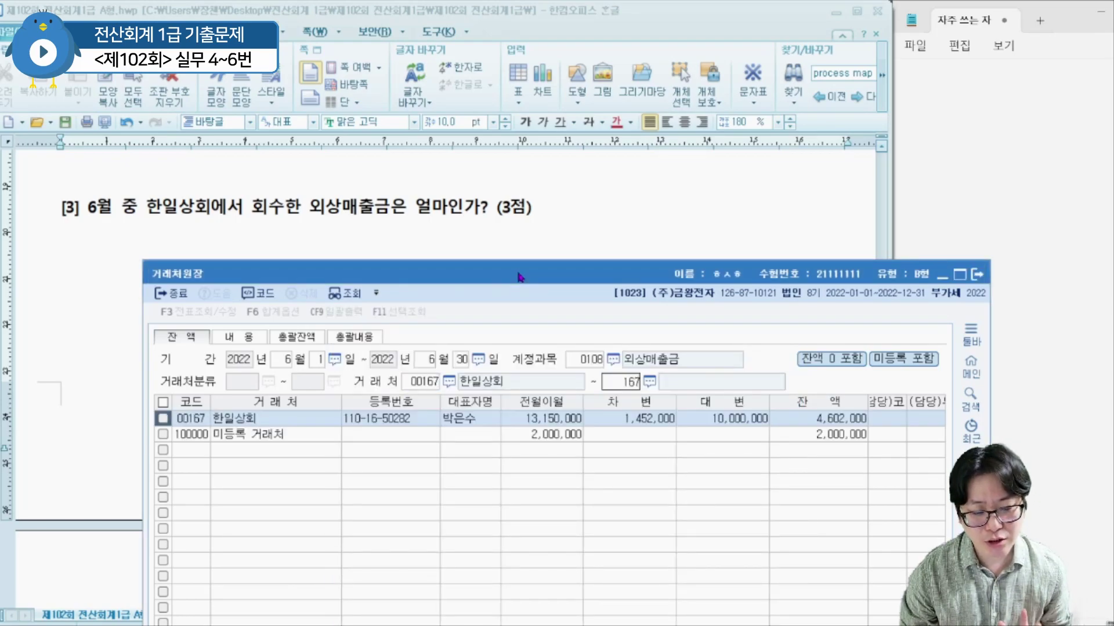
{"action": "key", "text": "Return"}
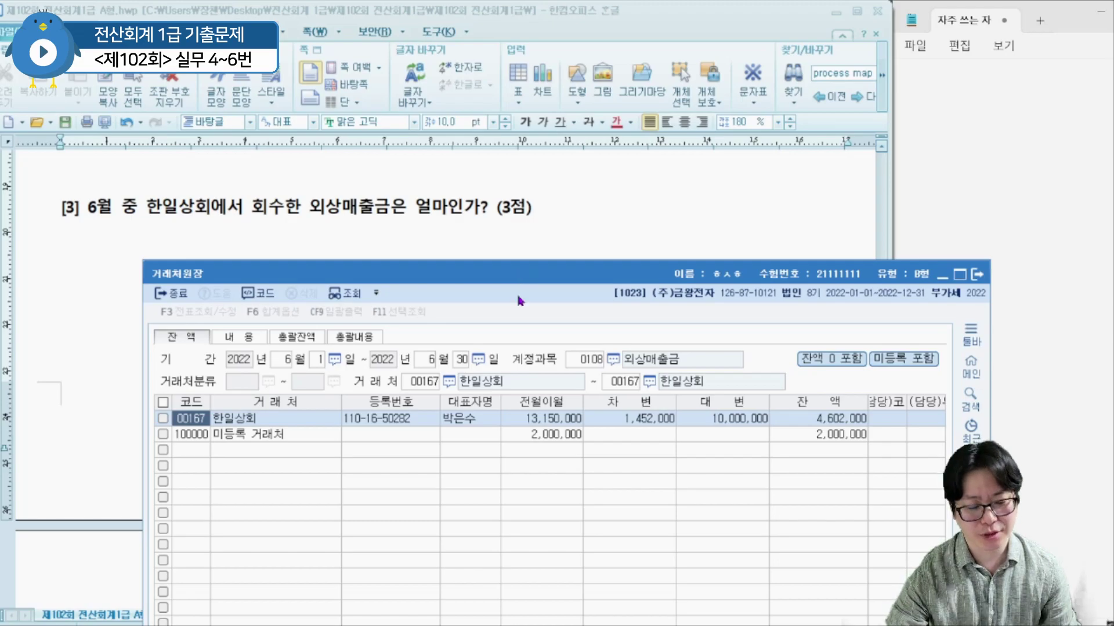
- Strike through the 미등록 거래처 row in red and frame the 대변 amount of 한일상회
{"action": "left_click", "coordinate": [1112, 156]}
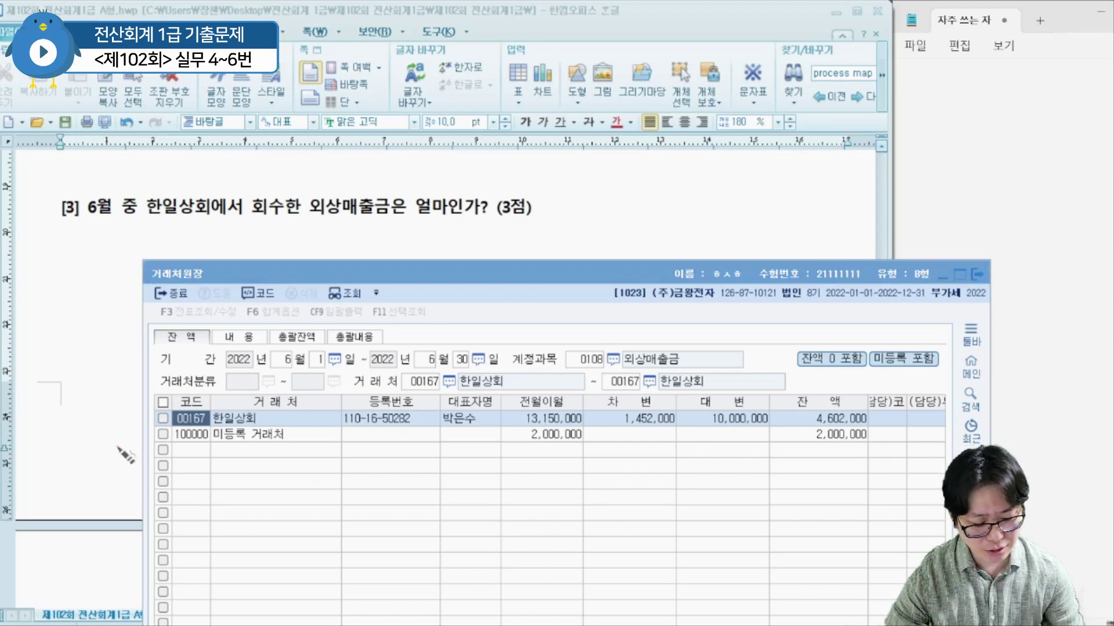
{"action": "left_click_drag", "start_coordinate": [153, 434], "coordinate": [980, 435]}
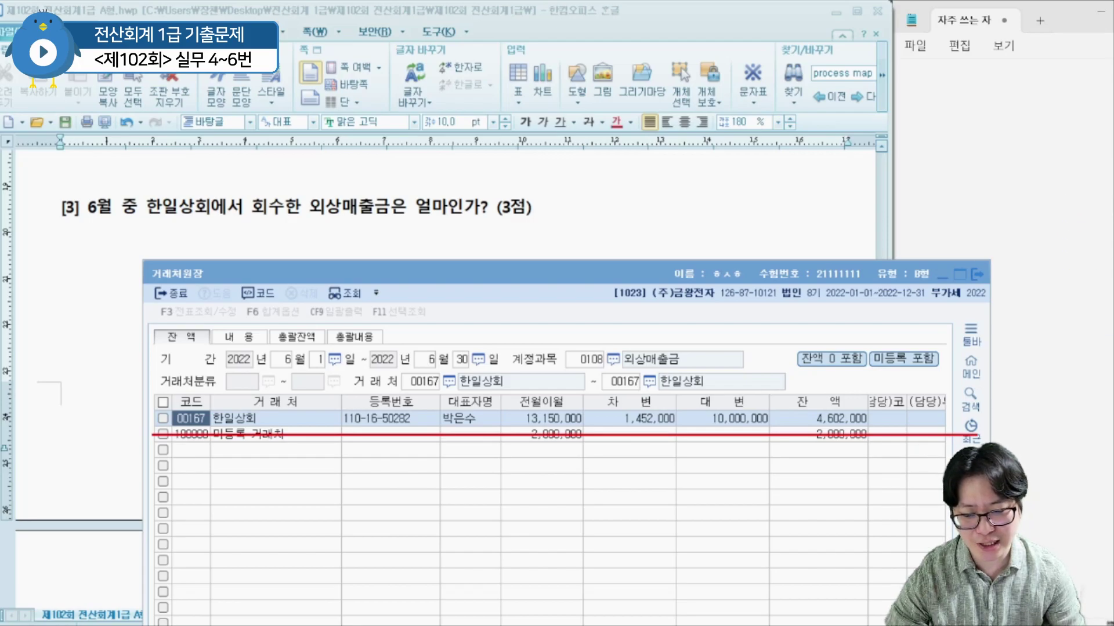
{"action": "left_click_drag", "start_coordinate": [674, 396], "coordinate": [770, 432]}
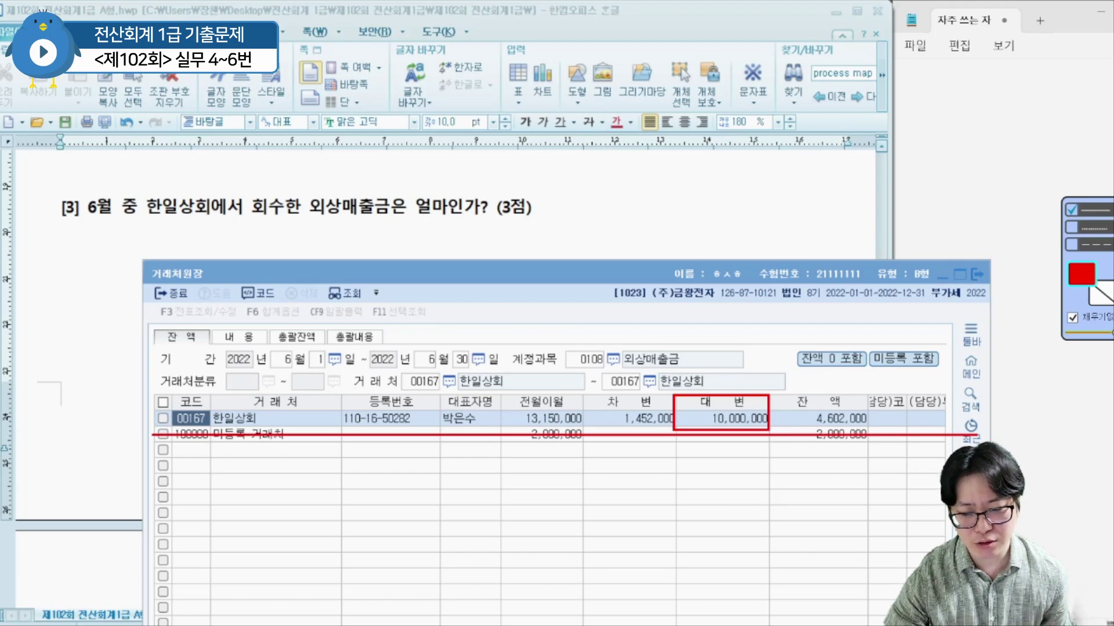